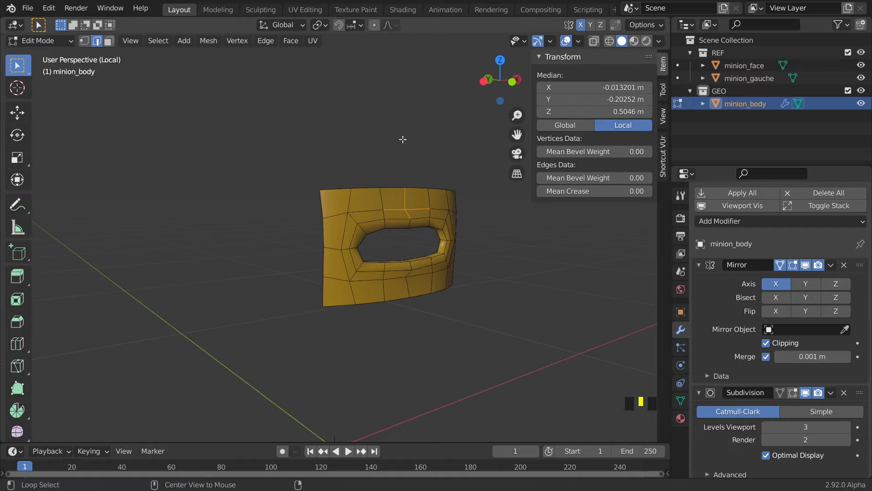
Step: Reveal the hidden body mesh and turn off the Mirror modifier's on-cage, edit mode and viewport display
key(alt+h)
middle_drag(402, 139, 439, 201)
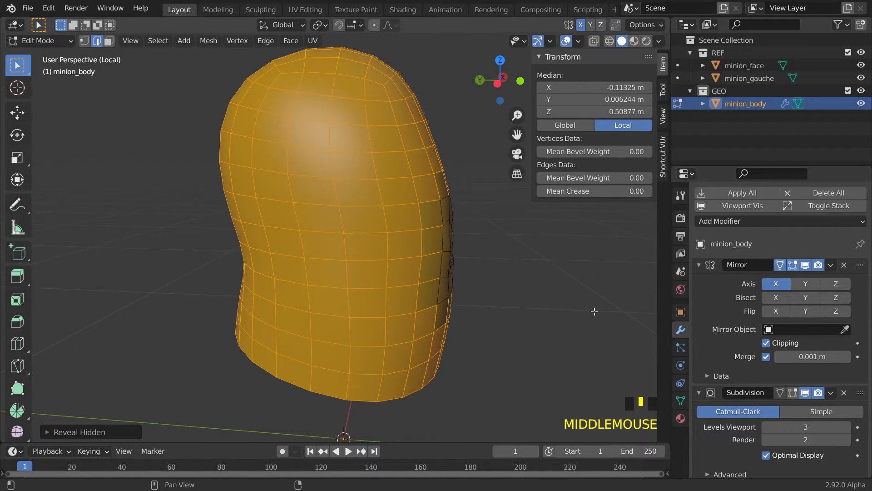
click(780, 265)
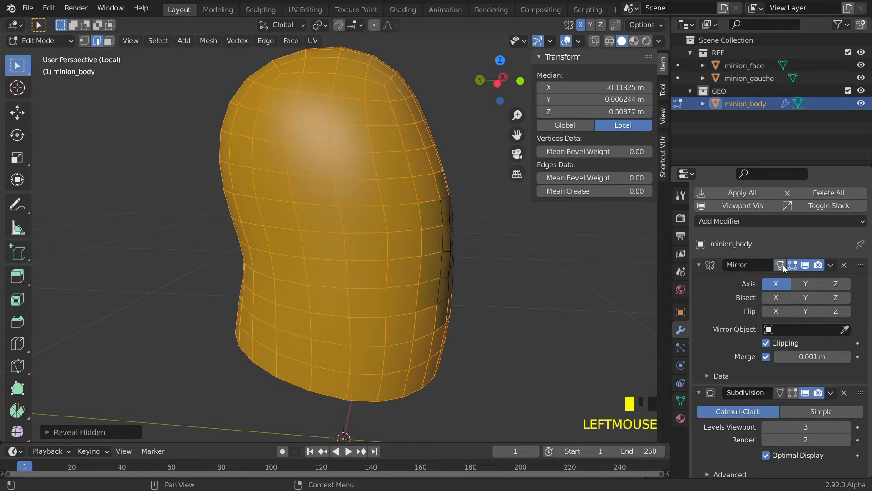
click(791, 268)
click(803, 265)
middle_drag(546, 303, 504, 304)
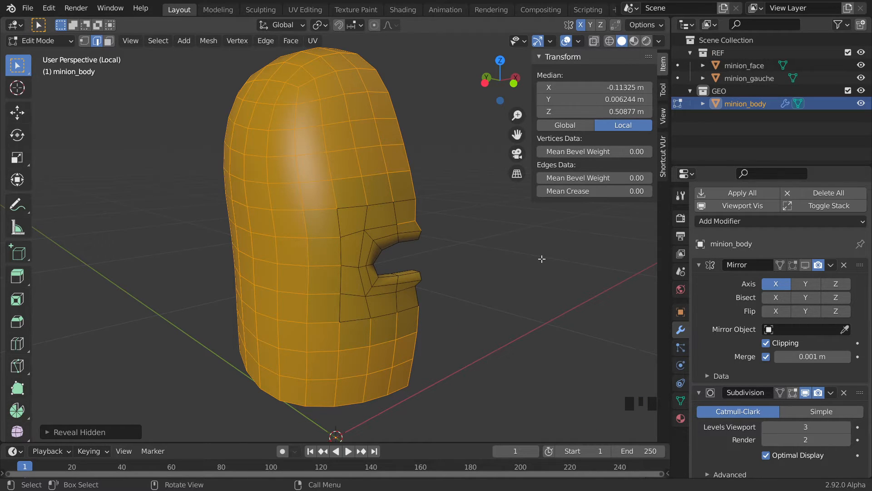
Step: Exit local view to bring the minion reference drawings back around the body
click(130, 40)
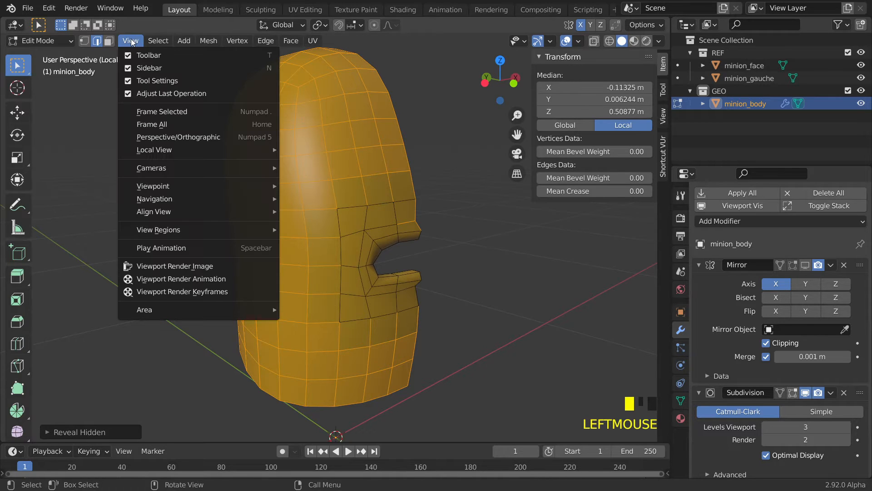
mouse_move(198, 145)
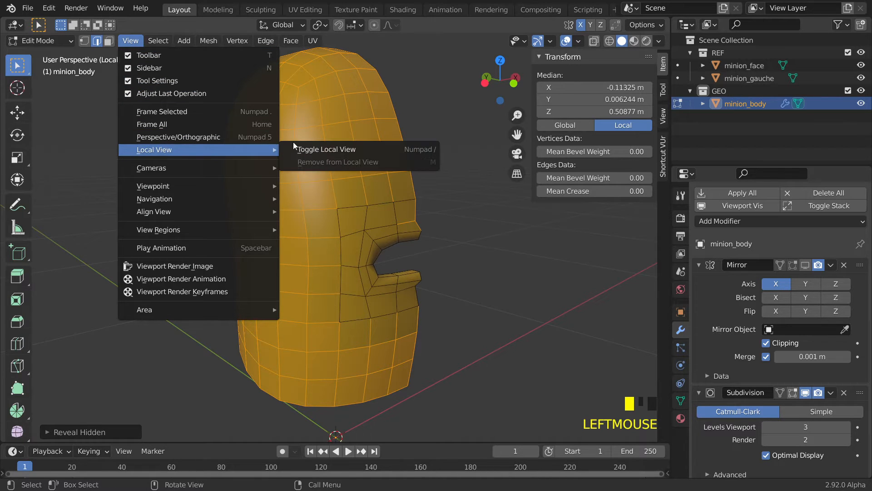
click(369, 150)
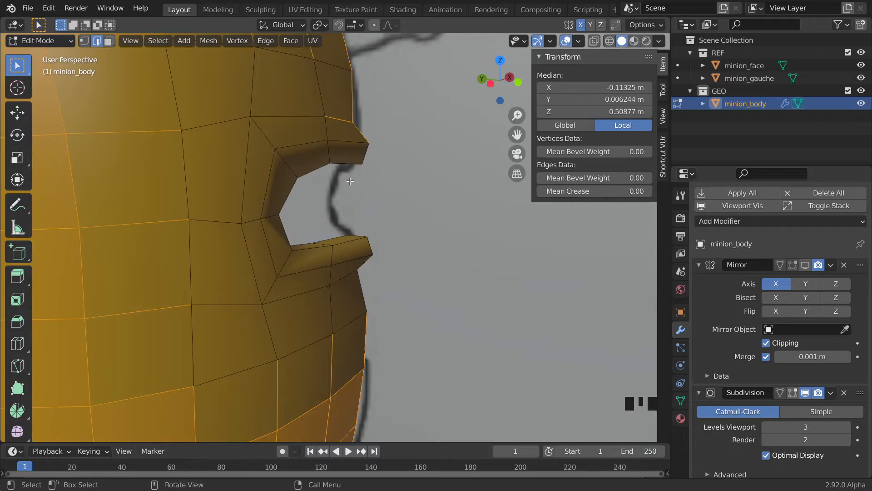
scroll(350, 181, down, 6)
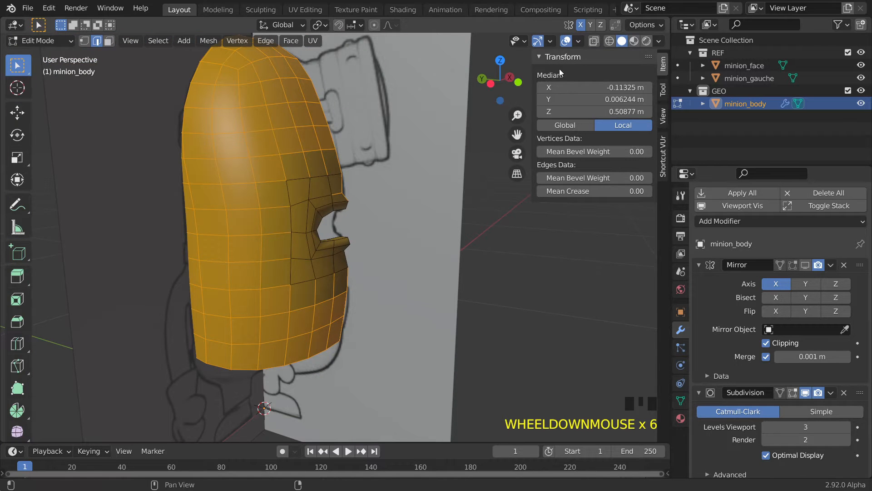
Step: Show the body in right orthographic view with solid shading and X-ray on, over the side reference drawing
click(491, 84)
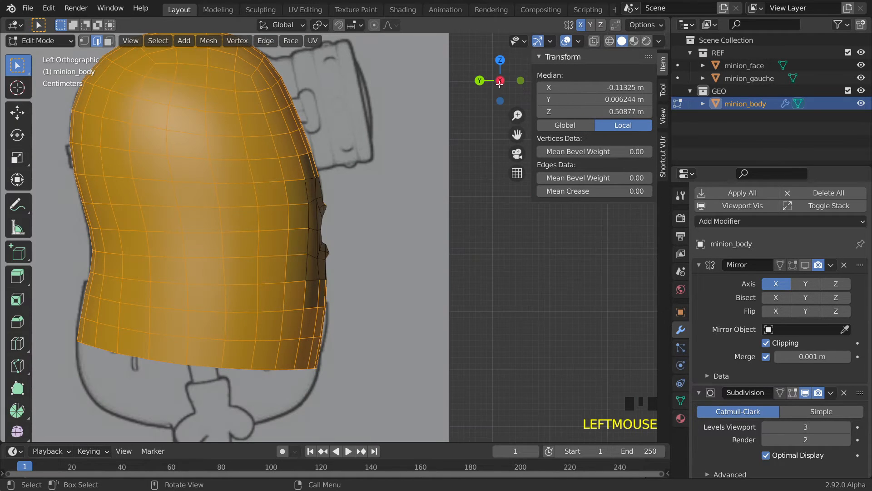
click(611, 42)
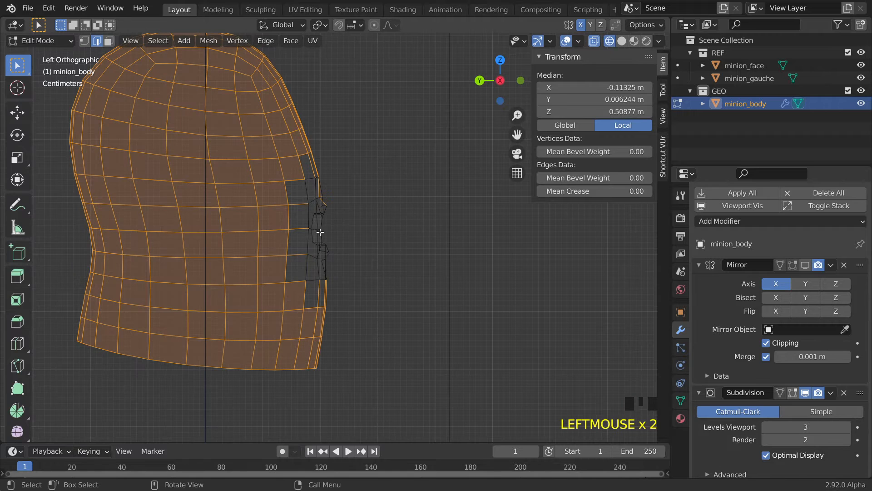
scroll(373, 182, down, 5)
scroll(309, 192, up, 1)
click(622, 41)
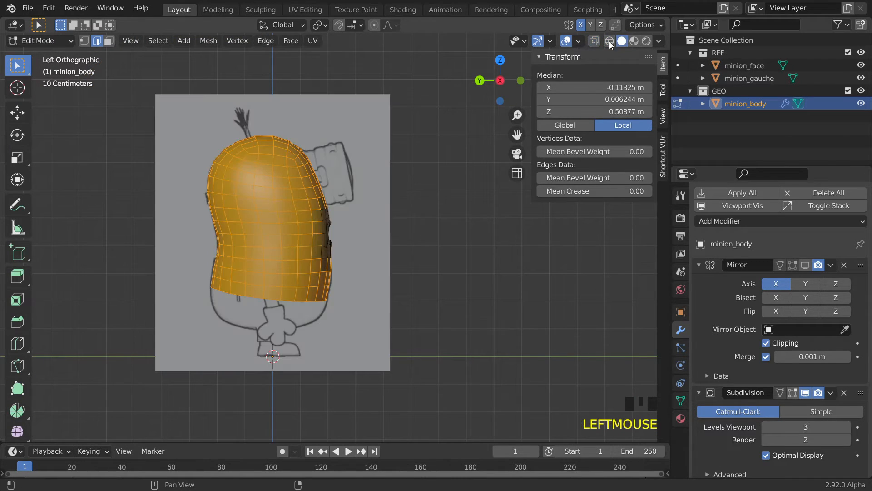
click(593, 41)
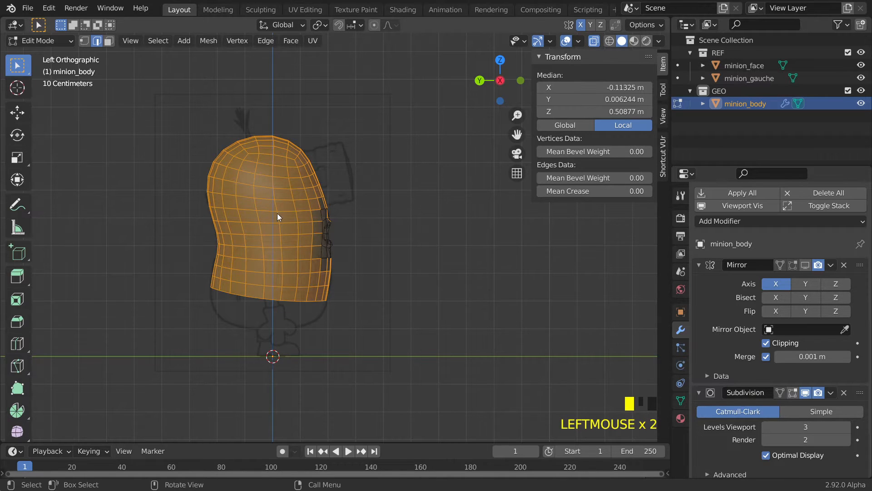
scroll(268, 220, up, 4)
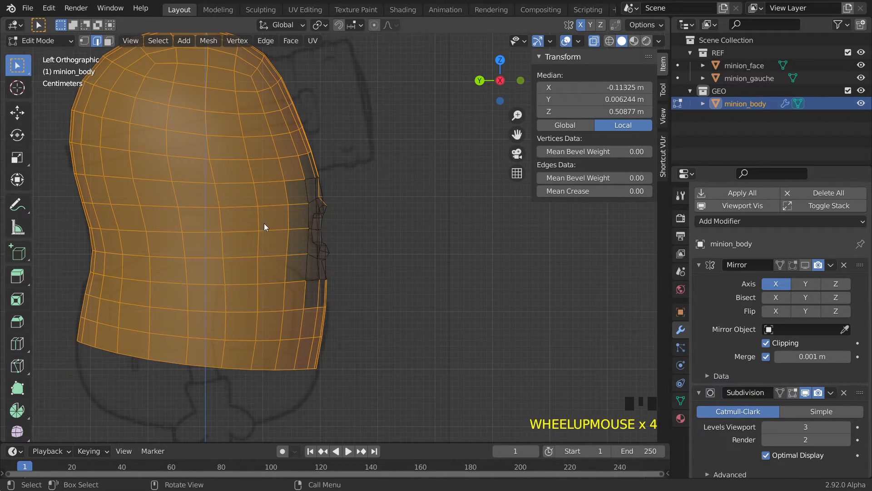
click(500, 80)
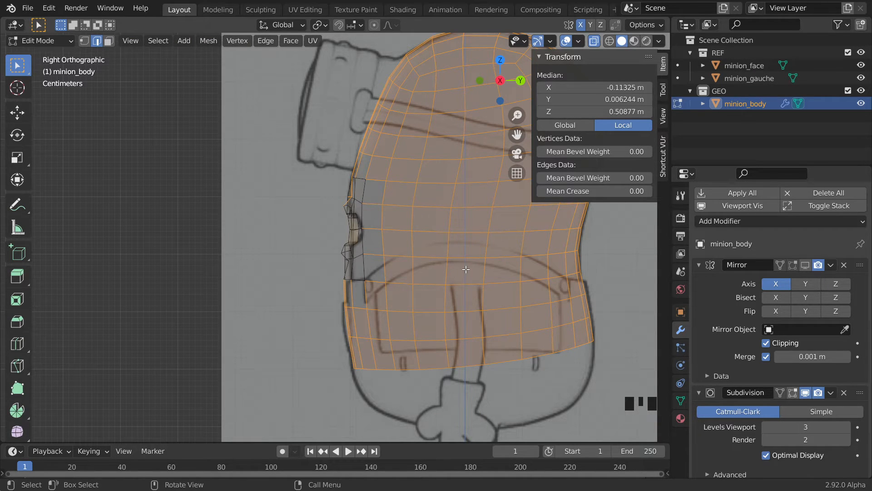
Step: Slide the two vertices on either side of the body's vertical centre line, just above the overalls, away from each other
click(84, 41)
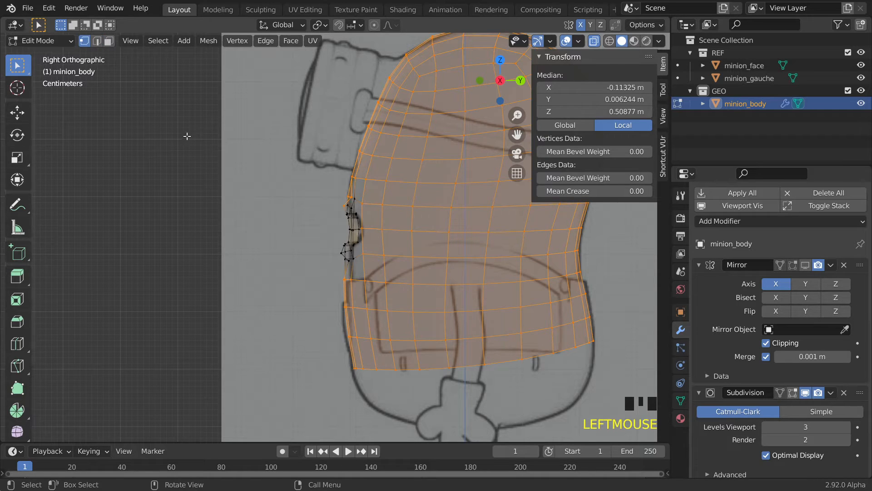
click(447, 258)
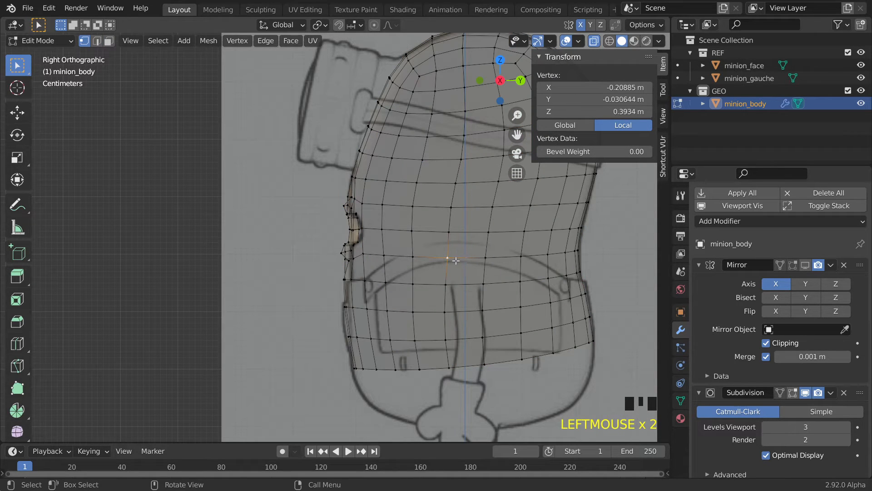
key(g)
key(g)
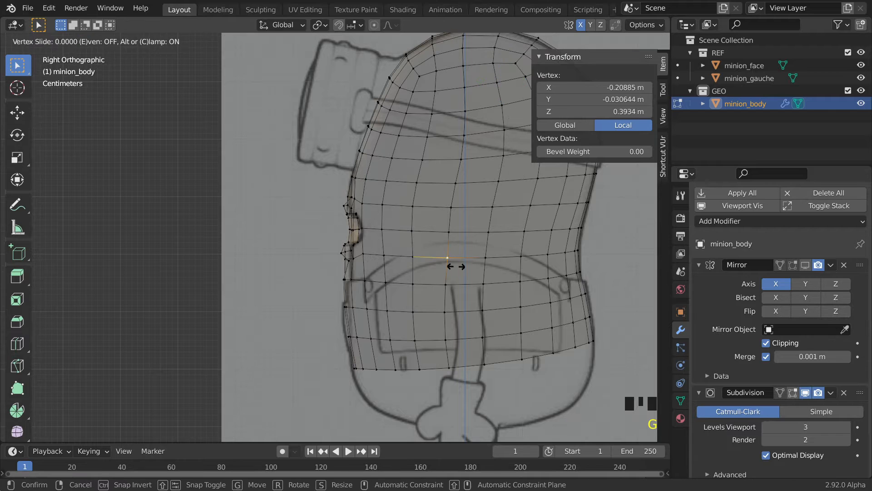
click(436, 249)
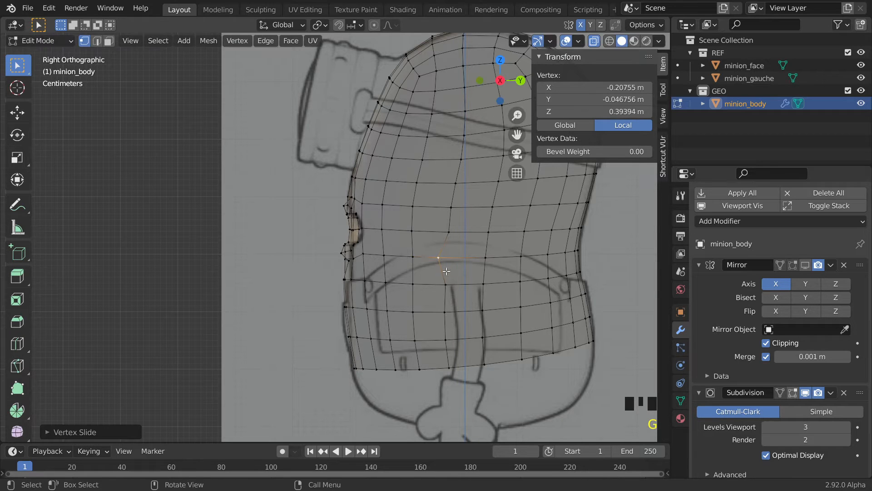
click(489, 257)
key(g)
key(g)
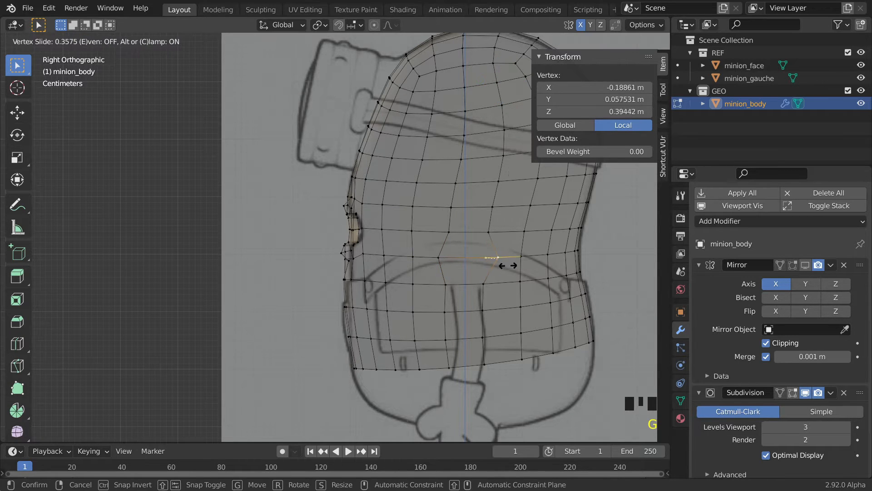
click(503, 264)
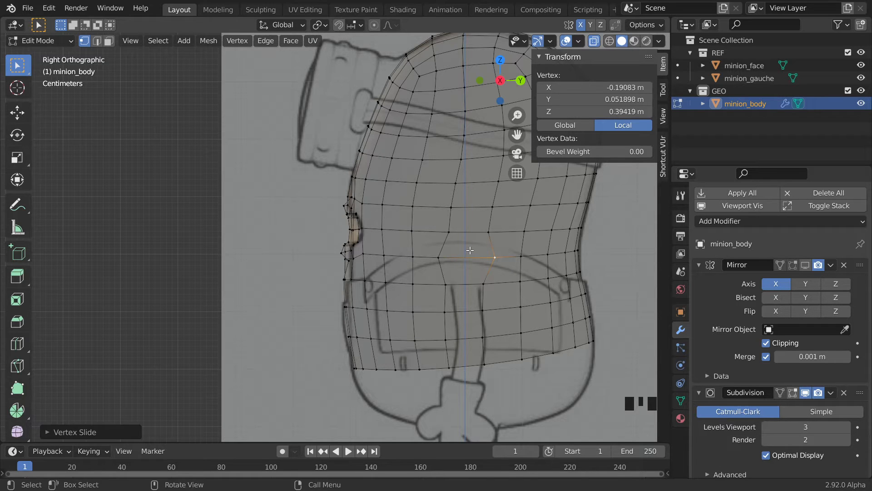
Step: Select the two faces between the slid vertices, grow the selection once and hide the rest of the mesh
key(3)
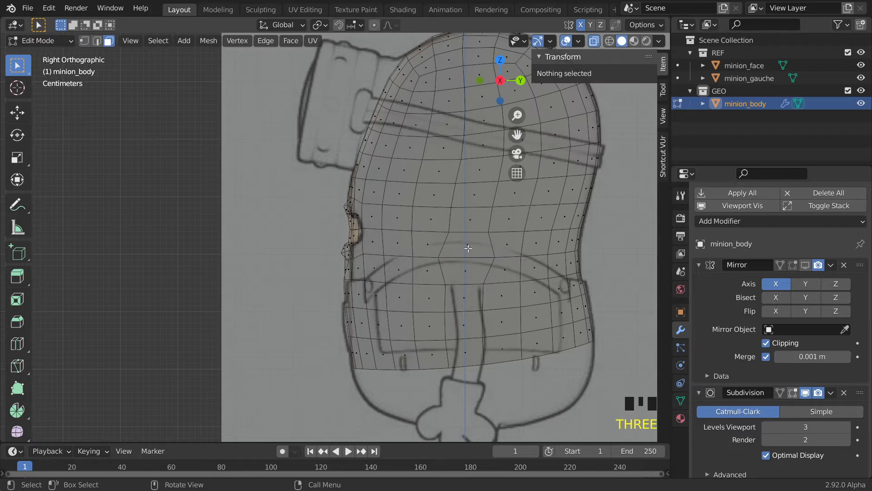
click(468, 248)
shift+click(463, 268)
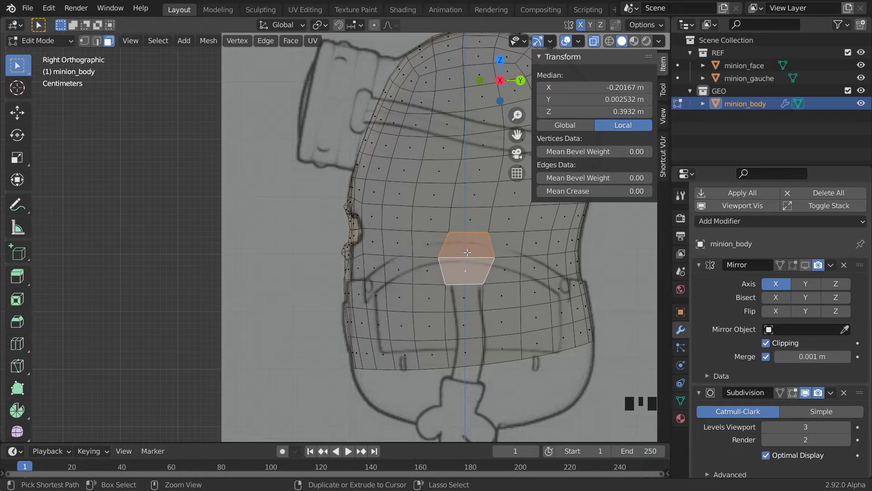
key(ctrl+KP_Add)
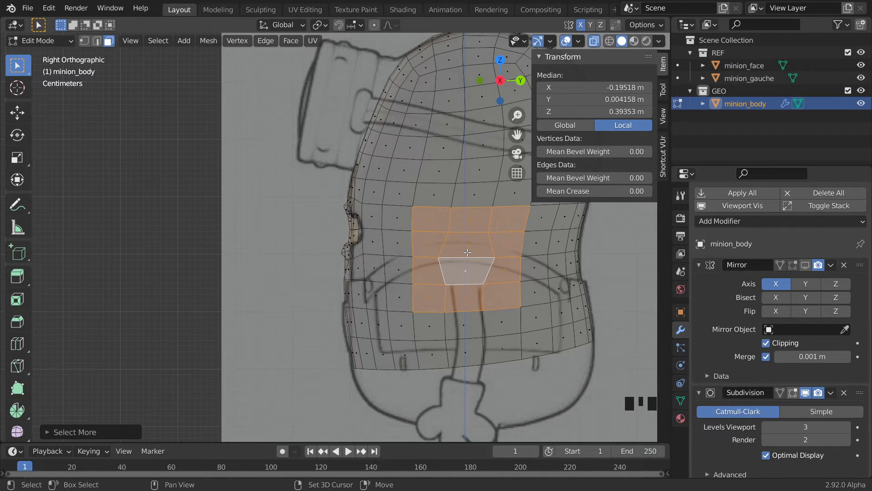
key(shift+h)
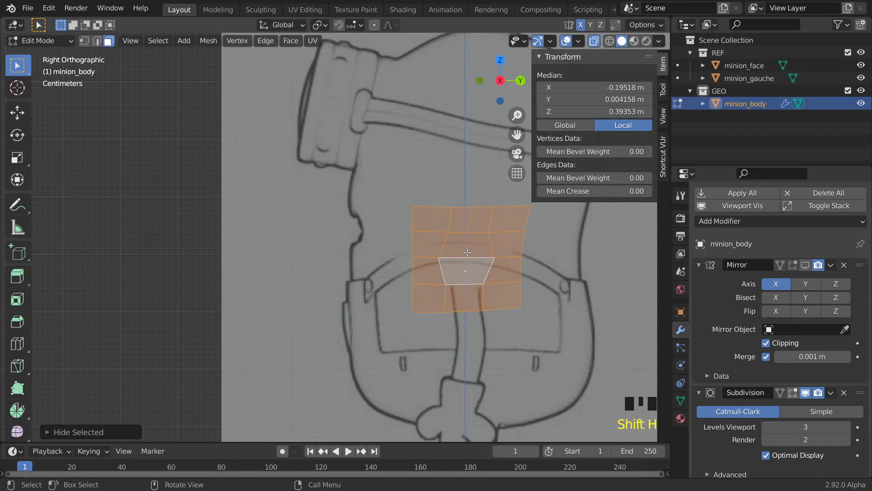
Step: Select only the two central faces of the isolated patch and frame them in the view
click(467, 252)
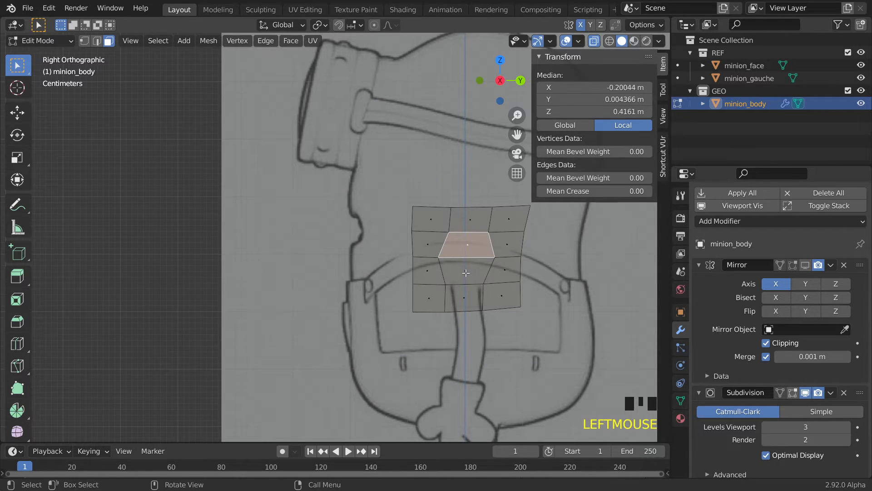
shift+click(466, 273)
scroll(565, 256, up, 3)
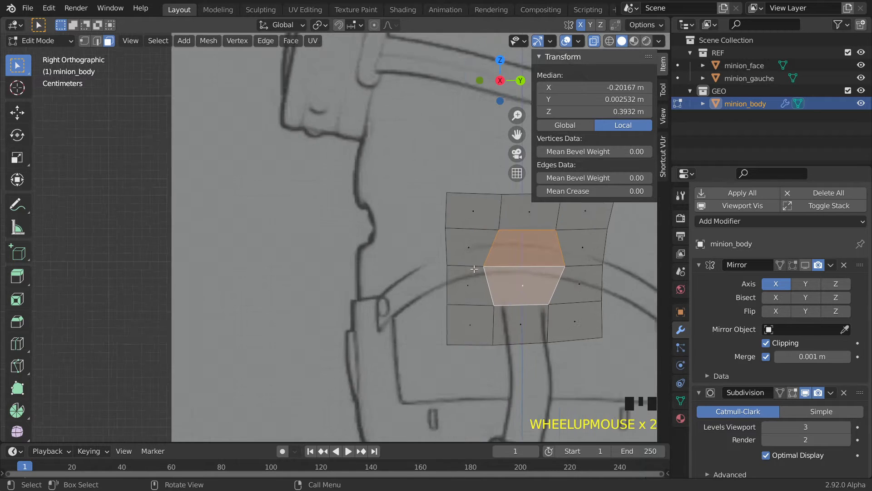
shift+middle_drag(564, 255, 346, 257)
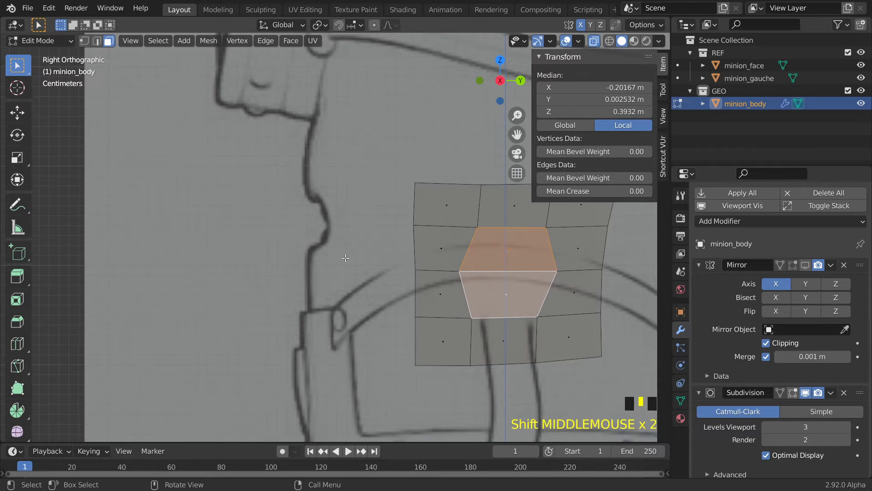
key(KP_Decimal)
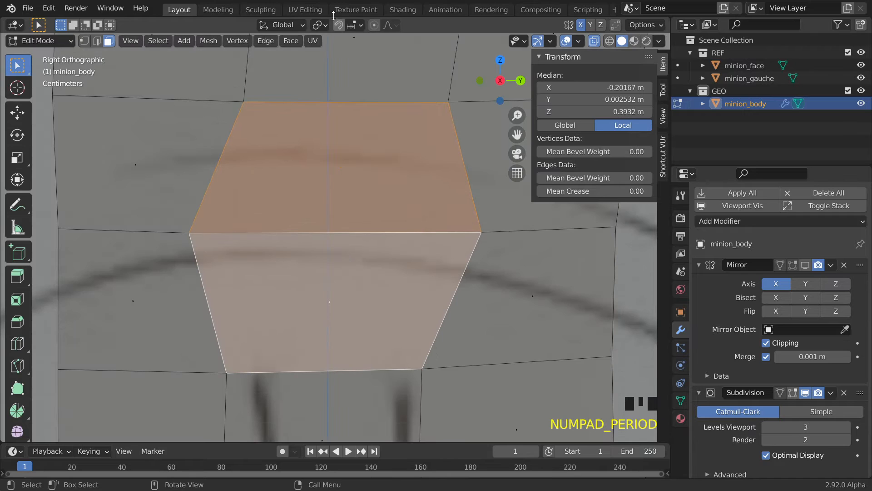
click(128, 40)
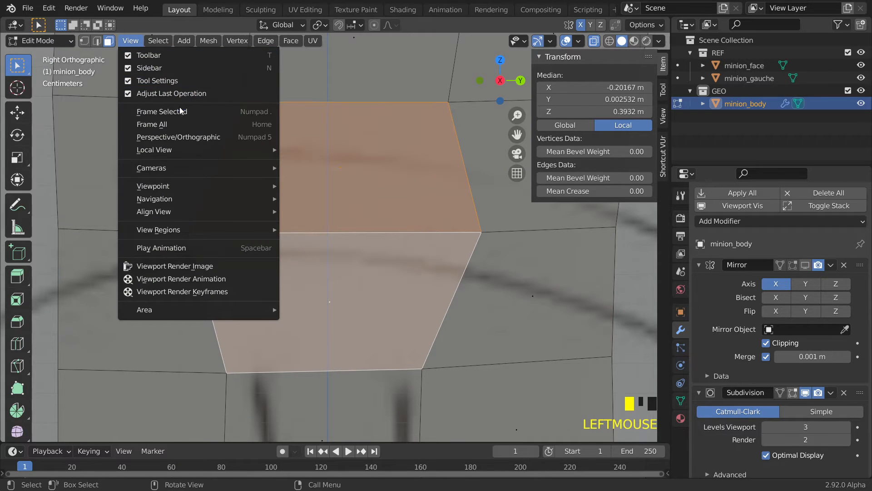
scroll(362, 230, down, 3)
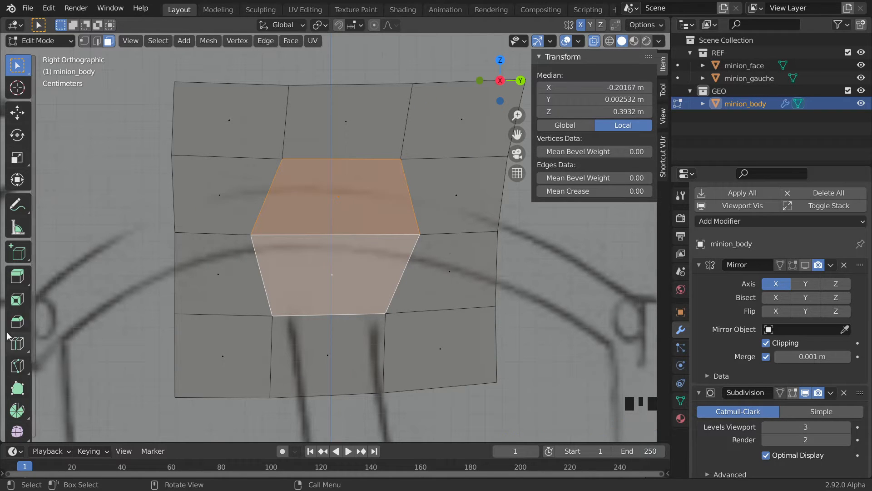
click(16, 299)
drag(347, 235, 315, 238)
click(341, 239)
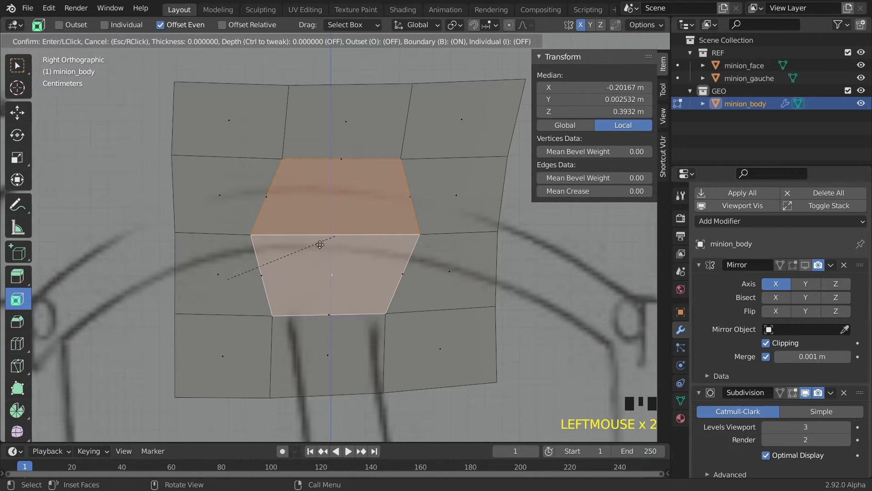
click(388, 198)
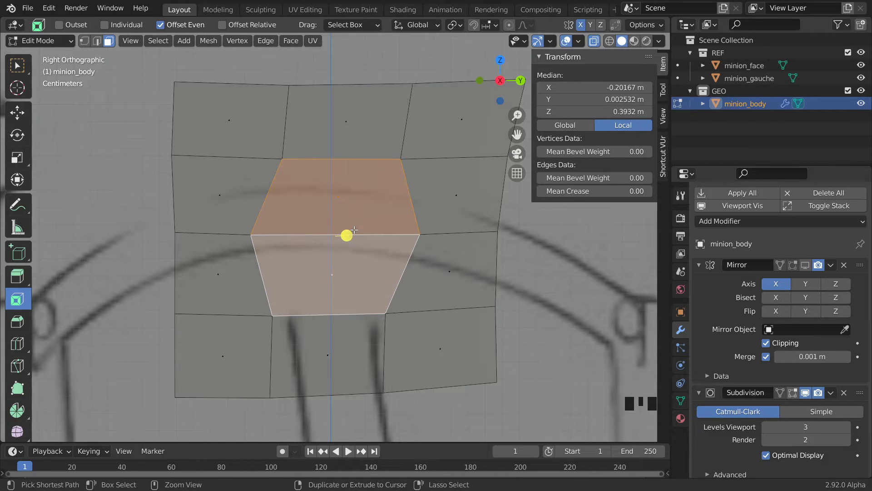
key(ctrl+z)
shift+click(339, 278)
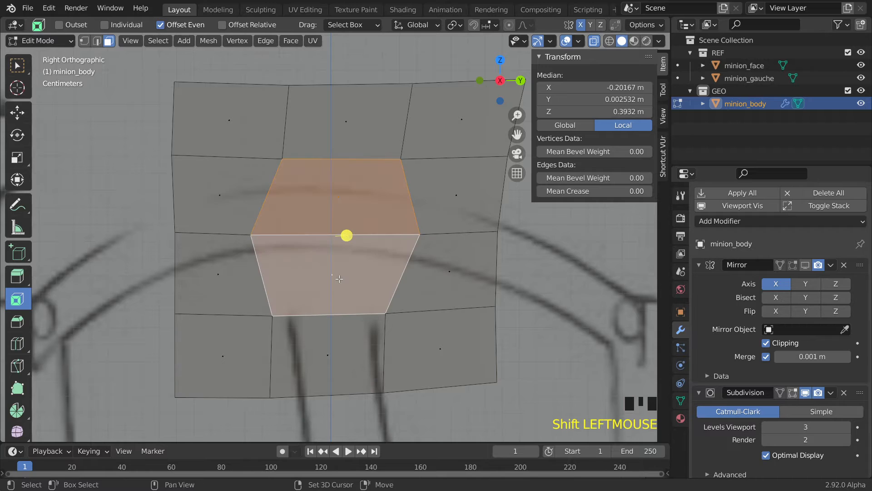
Step: Return to the Select tool and inset the two central faces together by about 0.011 m
key(w)
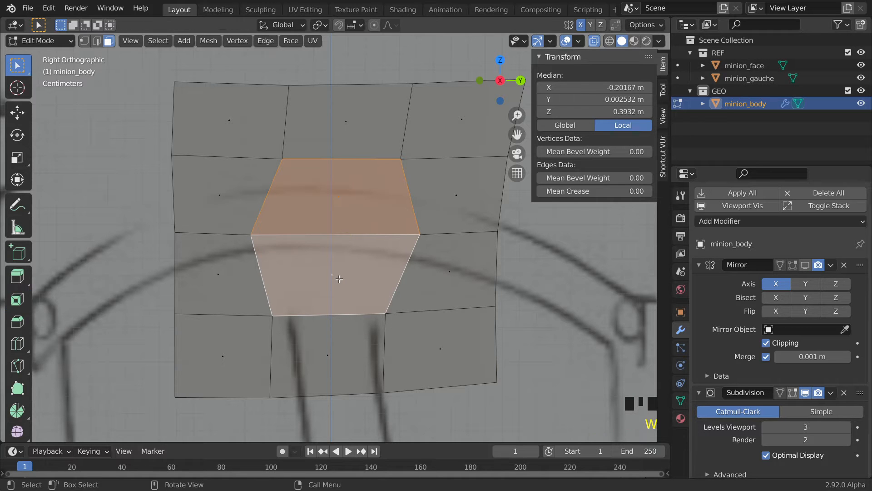
key(i)
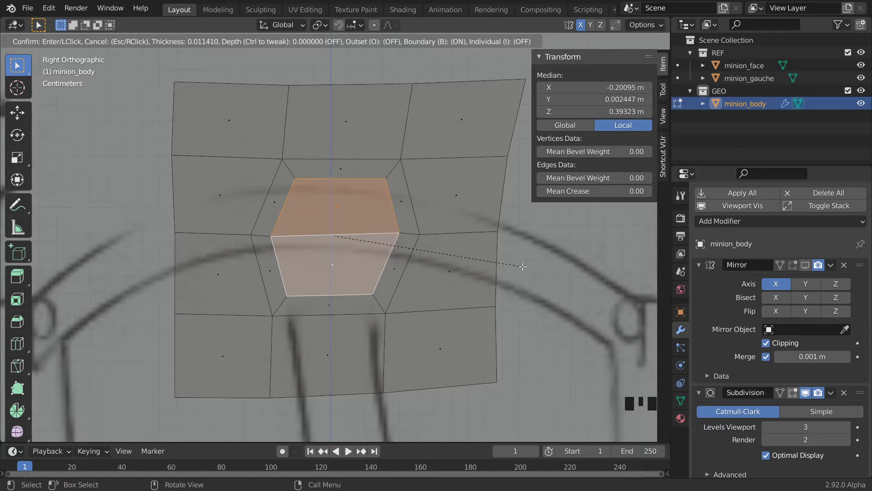
click(522, 267)
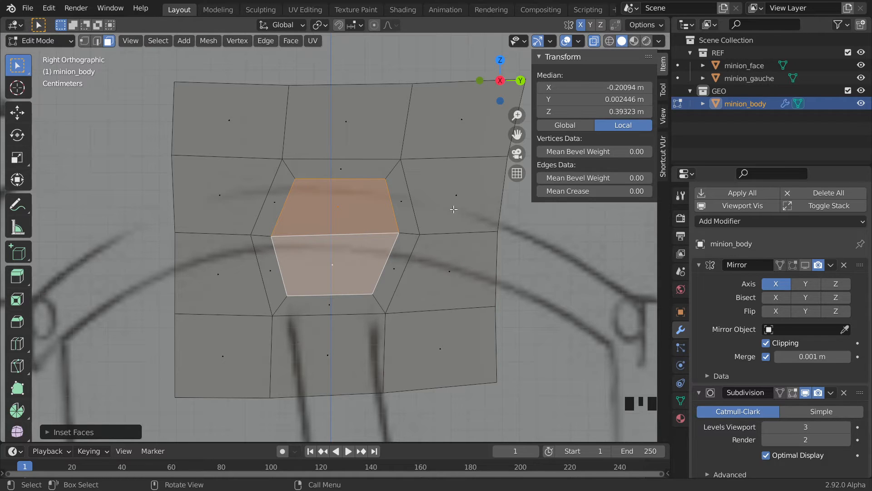
Step: Extrude the two inset faces outward from the body's side by about 0.27 m and clear the selection
scroll(455, 206, down, 7)
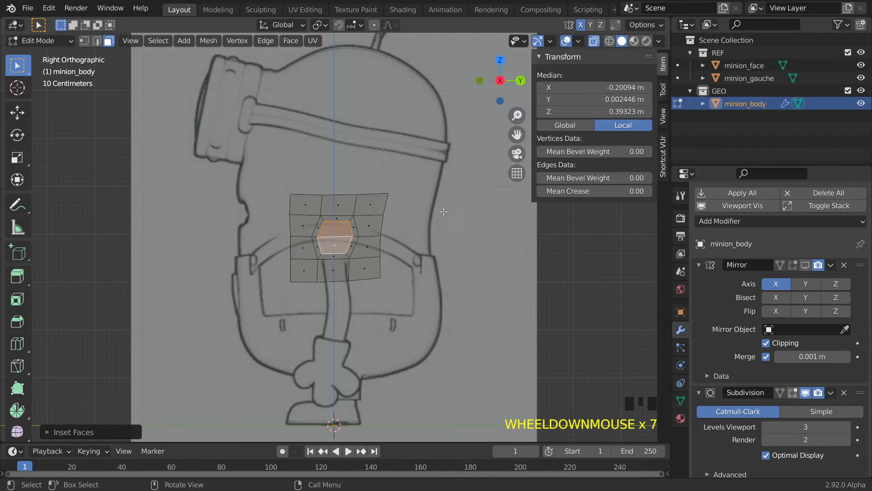
middle_drag(451, 208, 415, 264)
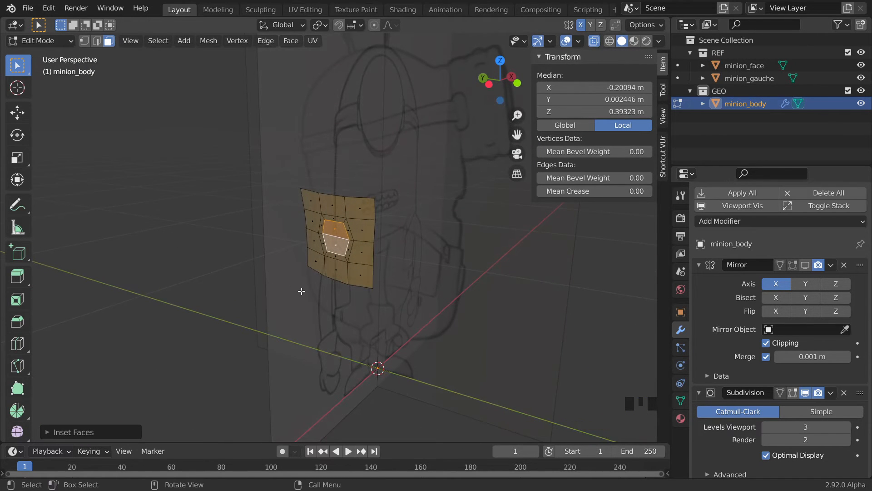
key(e)
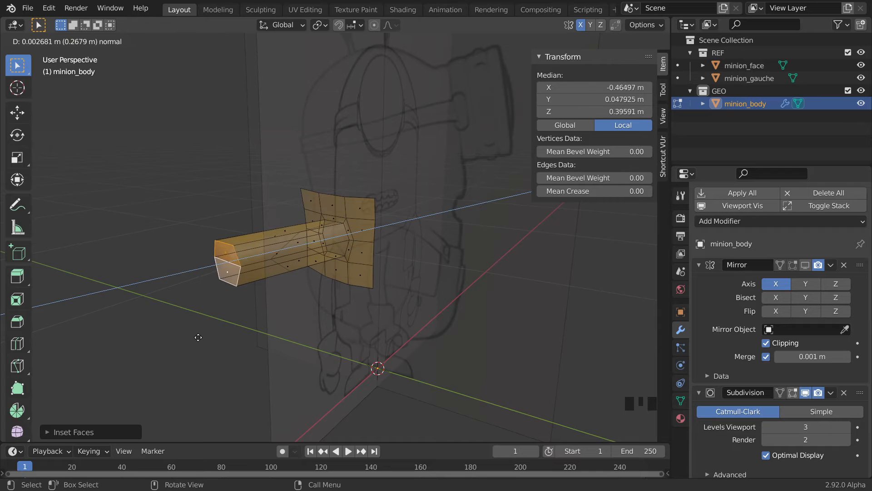
click(198, 337)
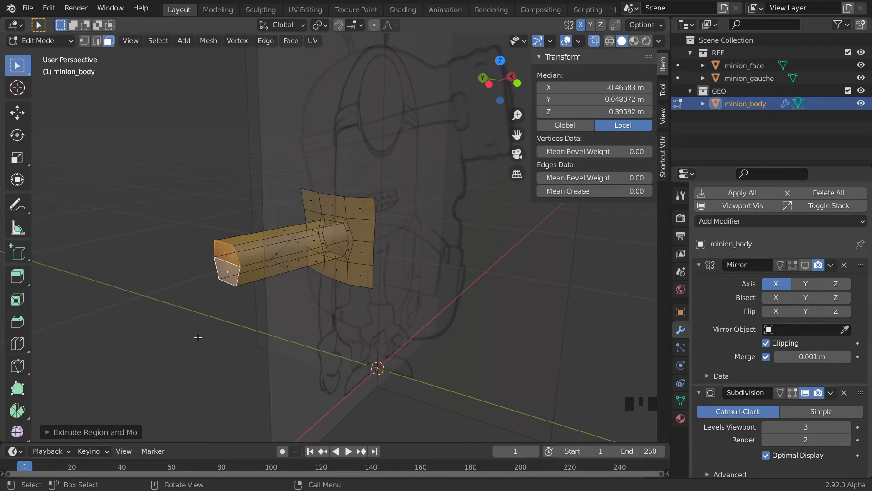
click(304, 310)
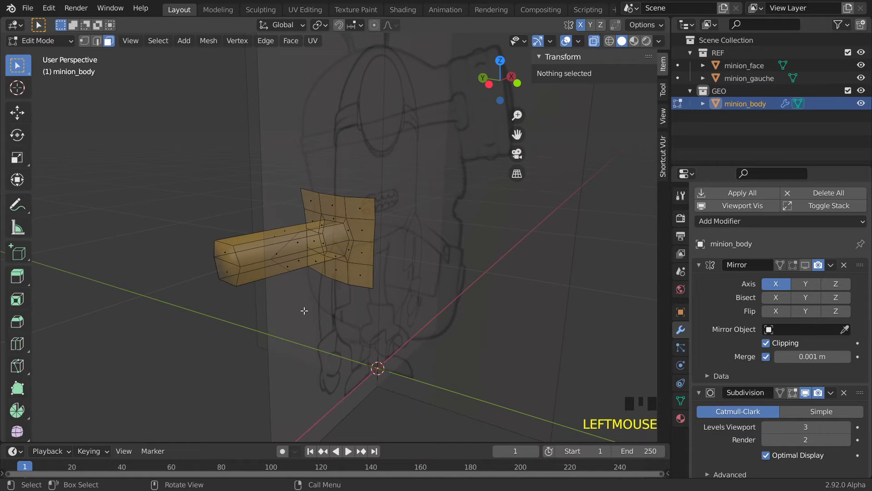
Step: In the front view, add two evenly spaced loop cuts around the extruded arm without sliding them
click(517, 83)
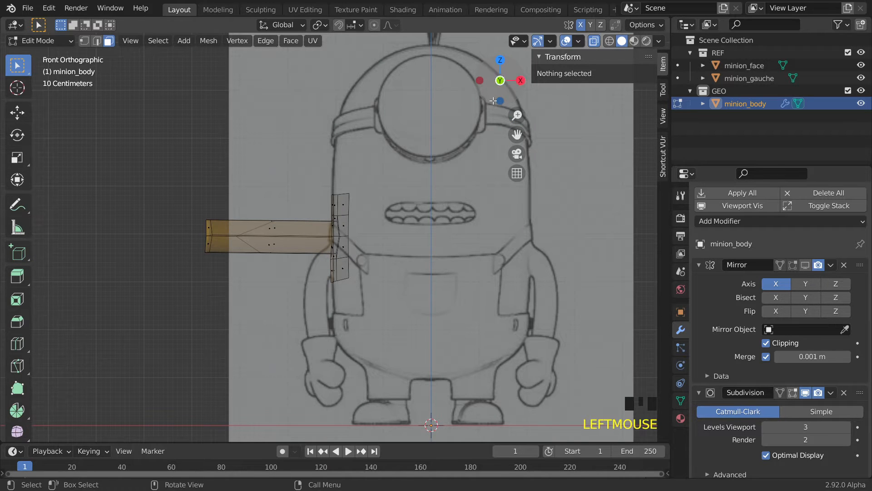
scroll(245, 255, up, 4)
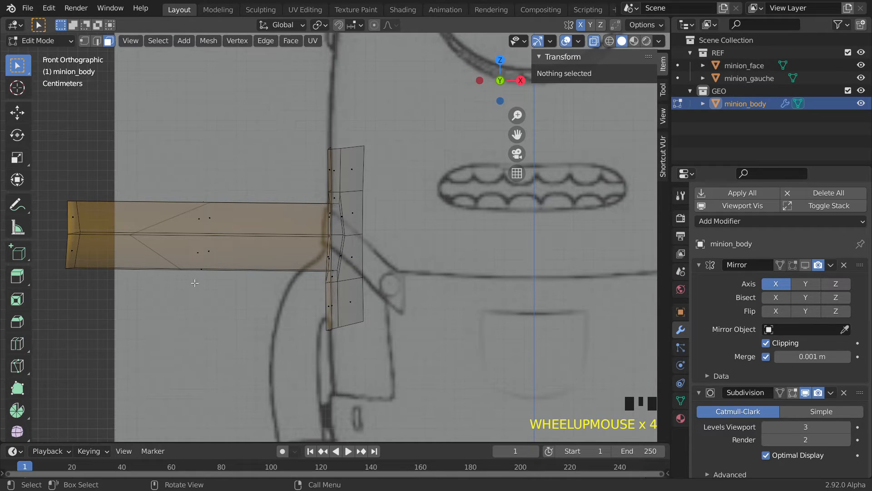
key(ctrl)
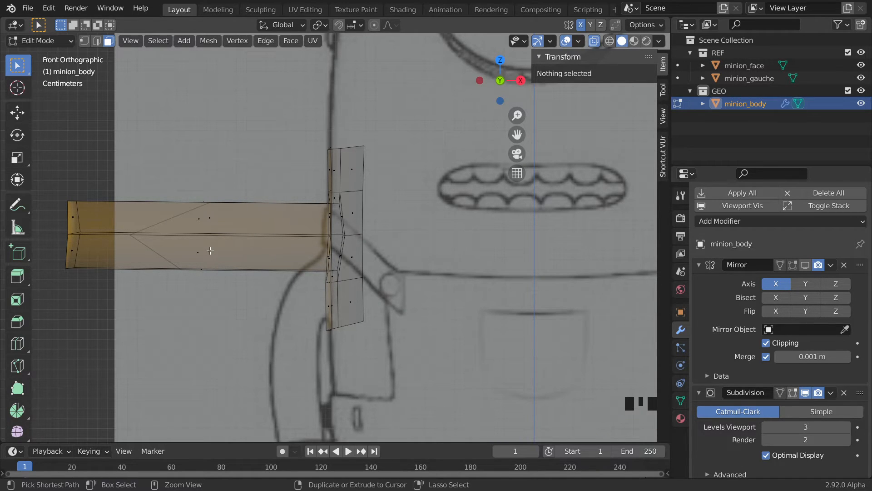
key(ctrl+r)
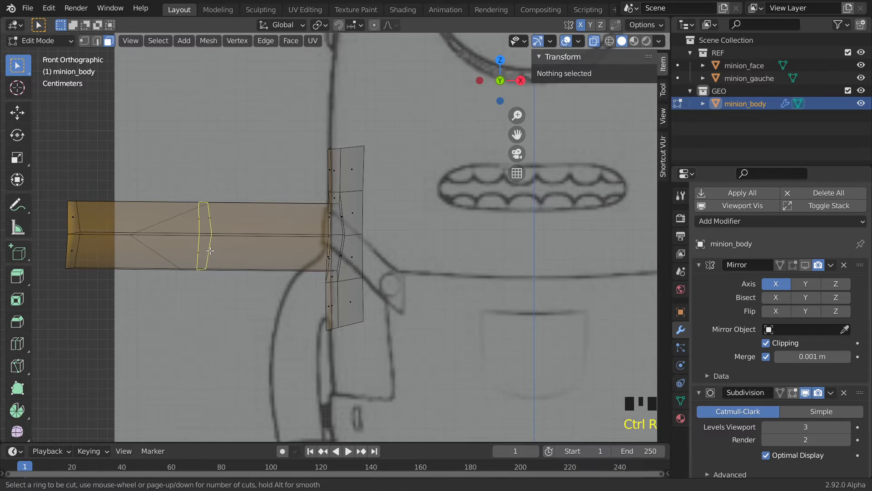
scroll(210, 251, up, 1)
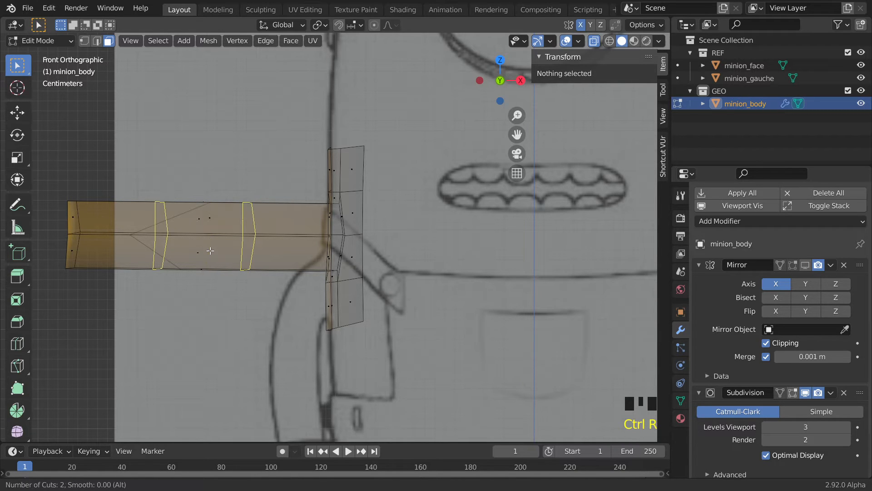
click(210, 250)
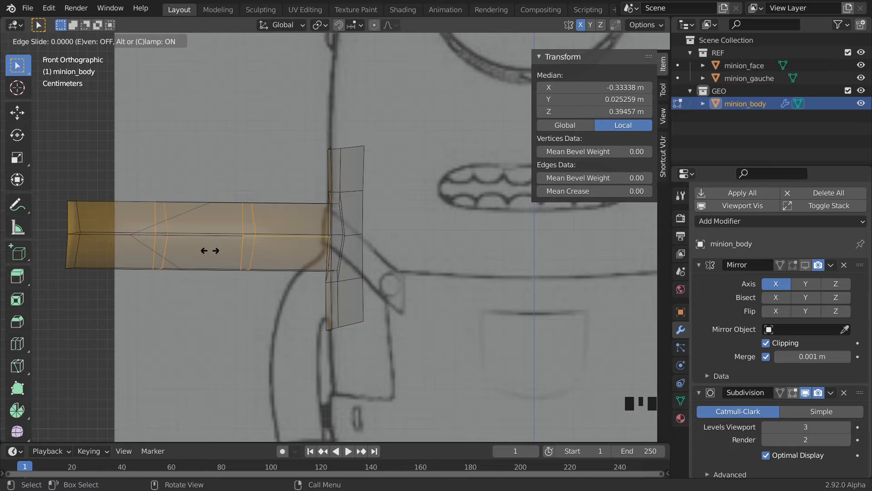
right_click(209, 251)
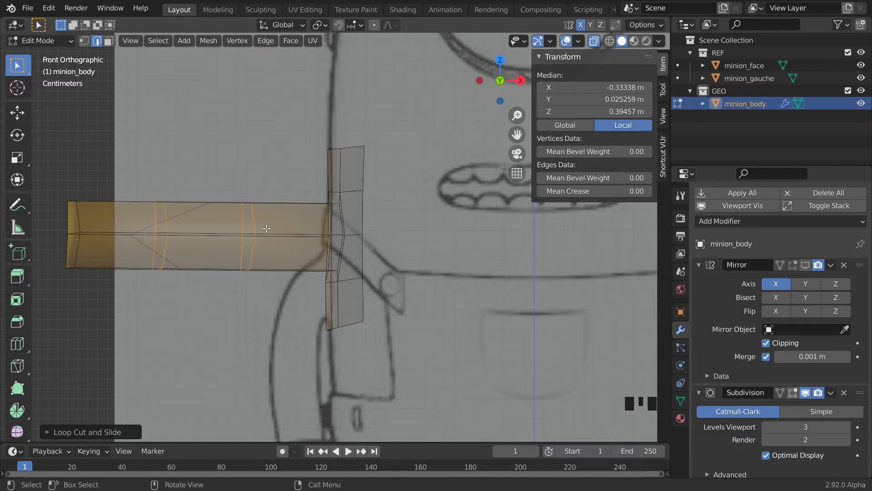
Step: Select only the arm's edge loop nearest the body and flatten it by scaling to 0 along X
key(s)
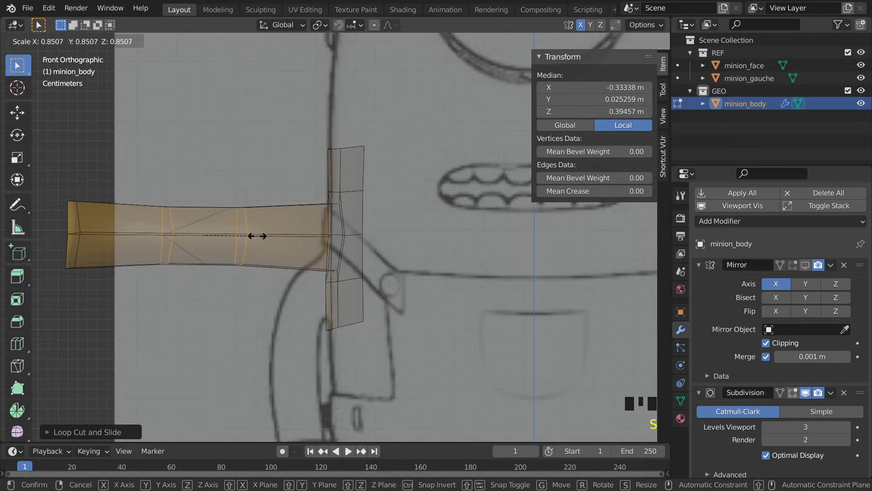
right_click(255, 229)
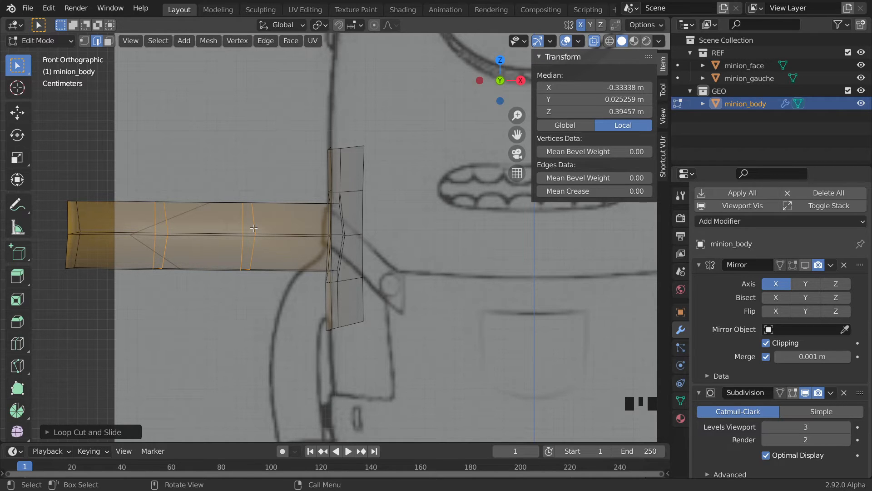
key(2)
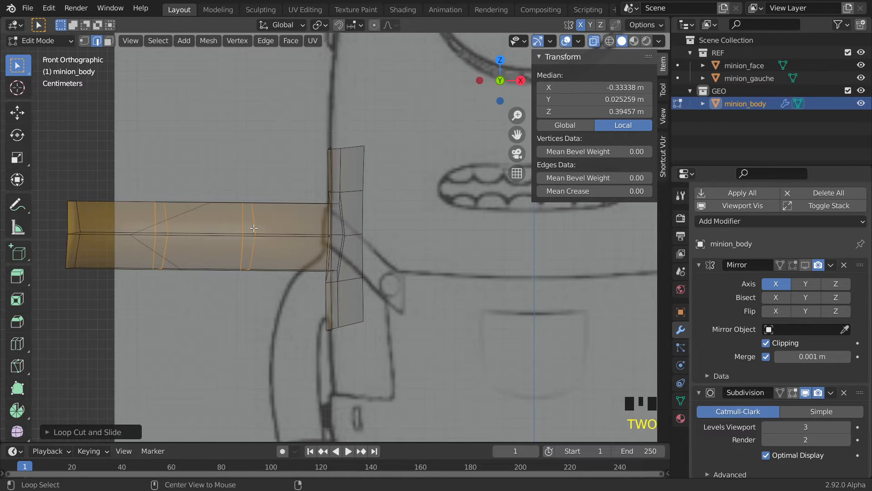
alt+click(254, 228)
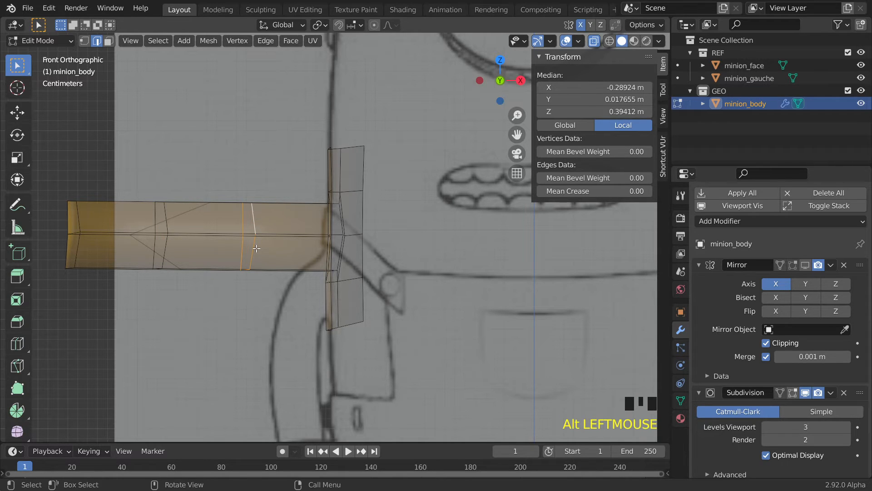
key(s)
key(x)
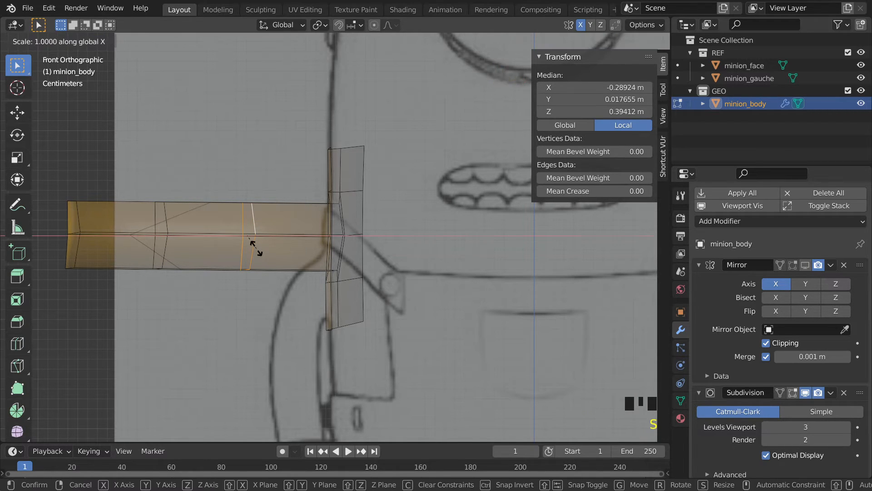
text(0)
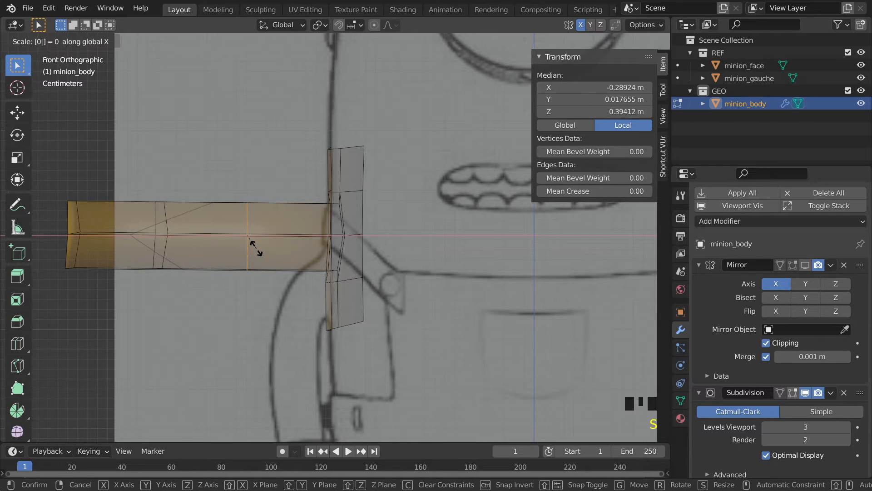
key(Return)
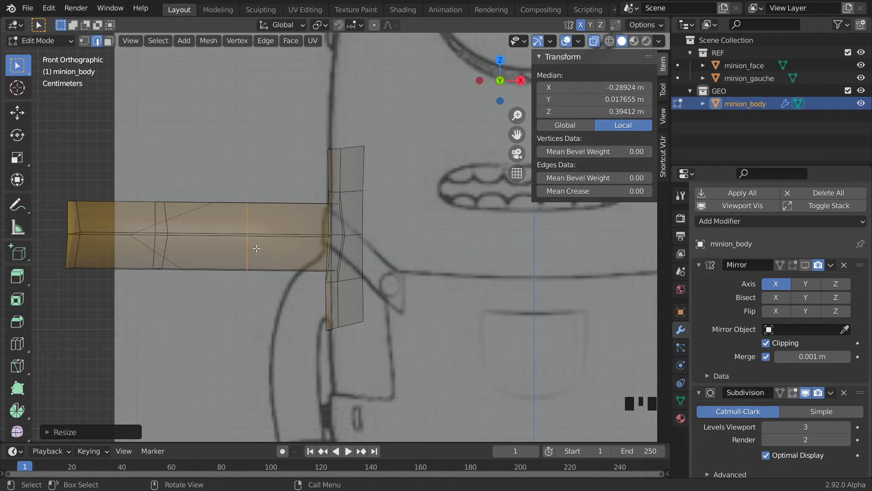
Step: Select the arm's outer loop cut and repeat the last flattening operation on it
alt+click(167, 226)
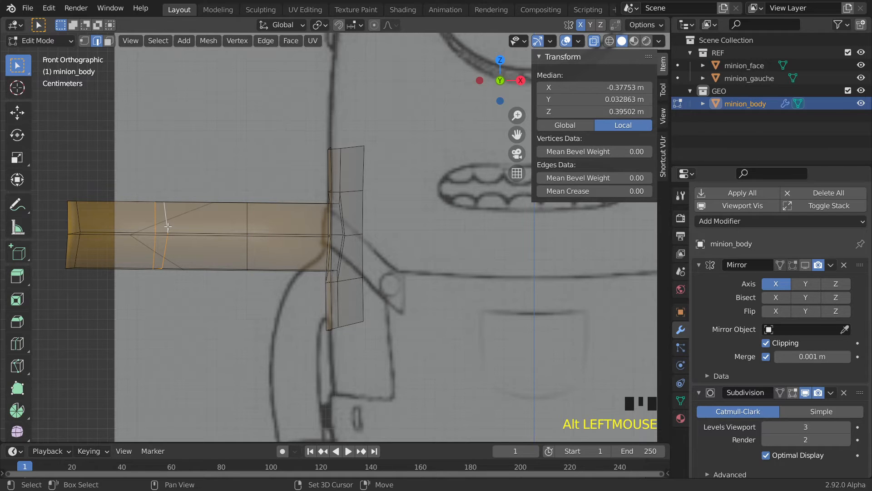
key(shift+r)
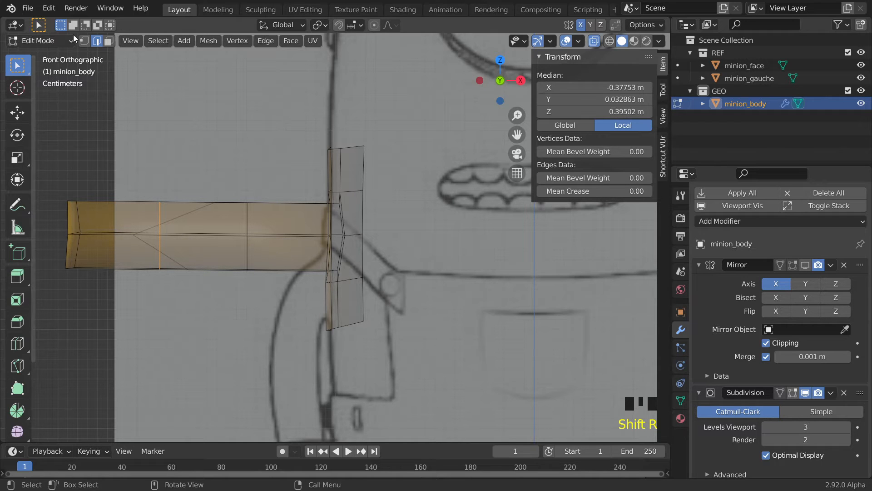
click(50, 9)
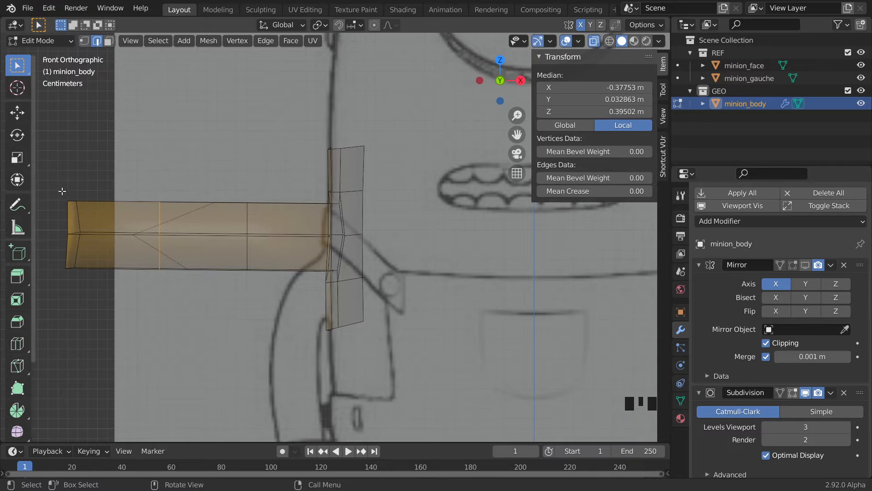
Step: Select the edges at the arm's free end and flatten them by scaling to 0 along X
drag(55, 189, 86, 299)
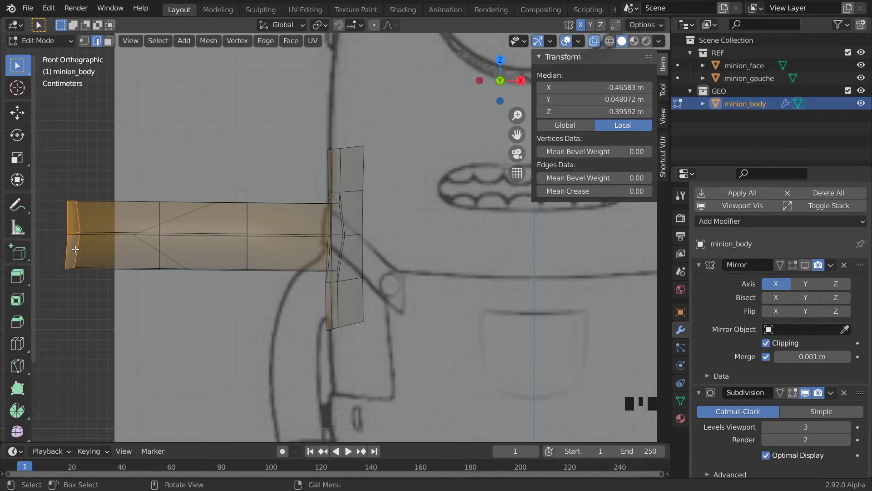
key(s)
key(x)
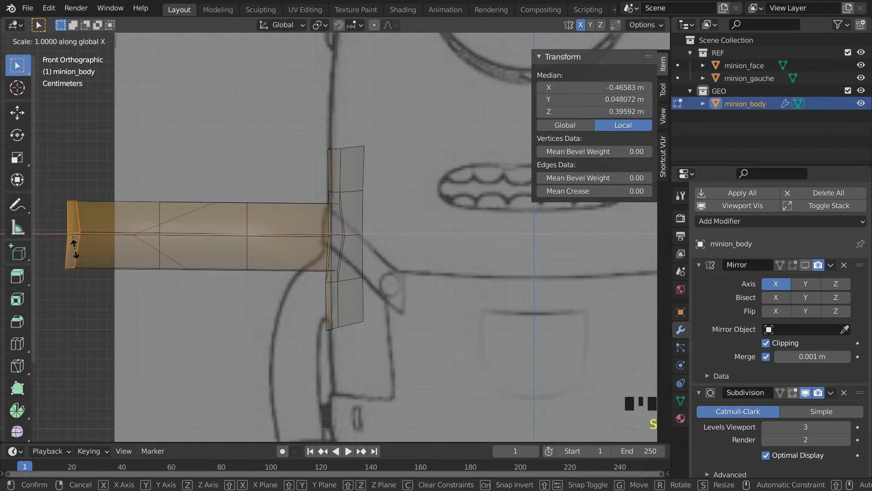
key(0)
key(Return)
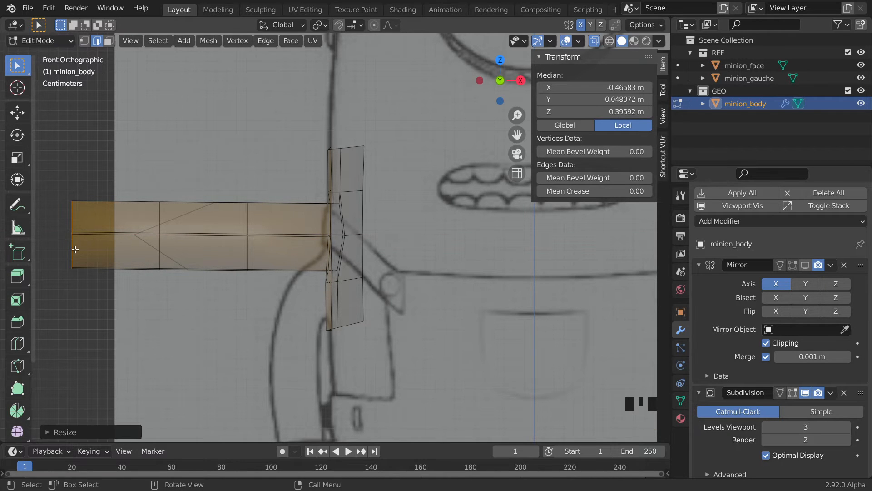
Step: Select the two faces capping the arm's free end and delete them
middle_drag(75, 249, 197, 247)
right_click(187, 255)
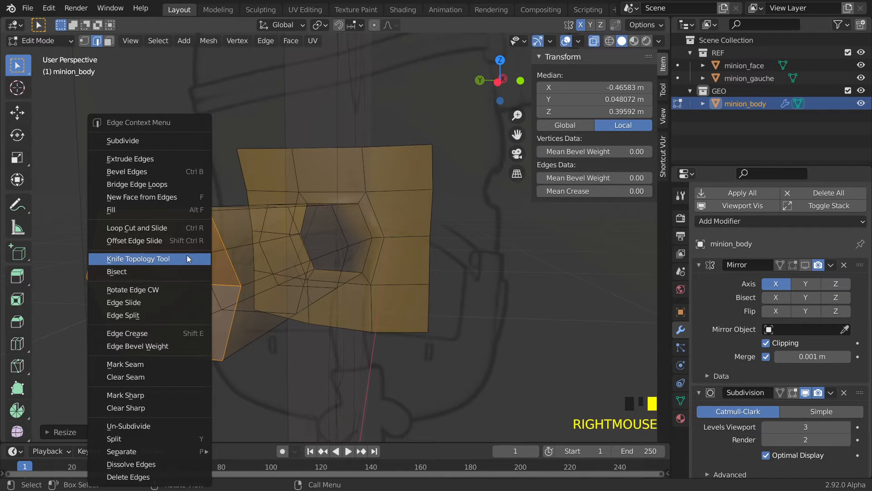
click(107, 40)
click(109, 40)
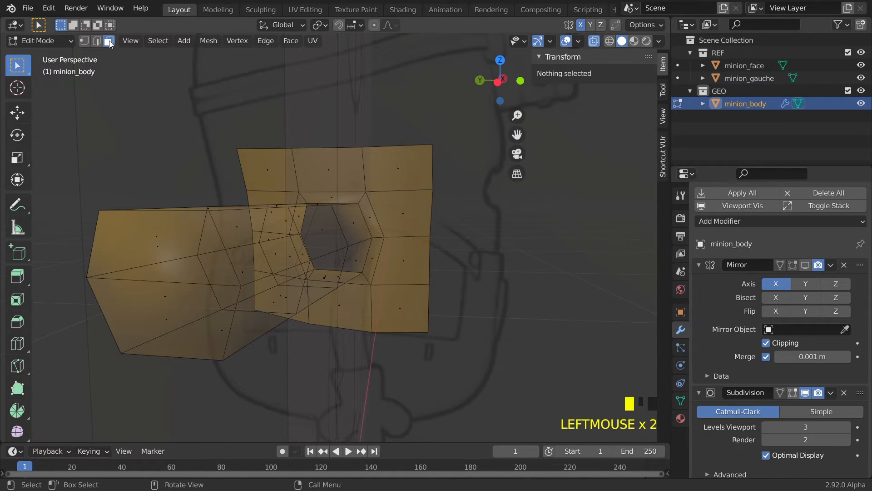
shift+click(172, 323)
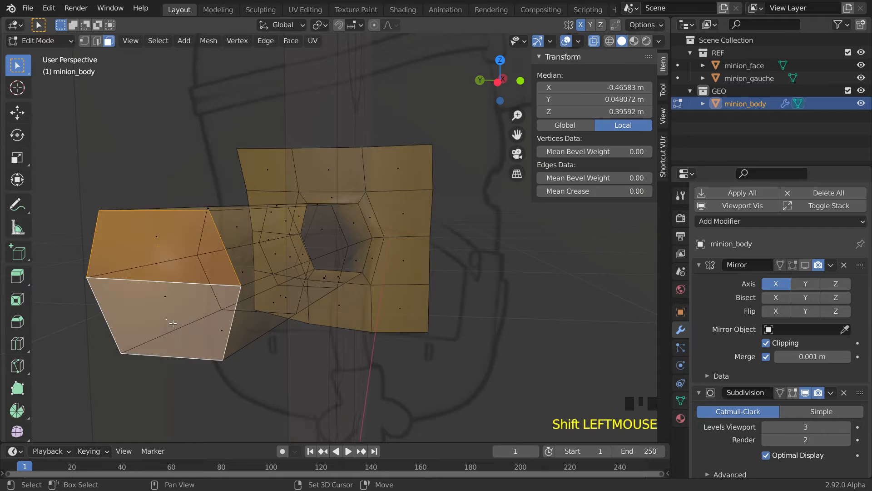
right_click(173, 323)
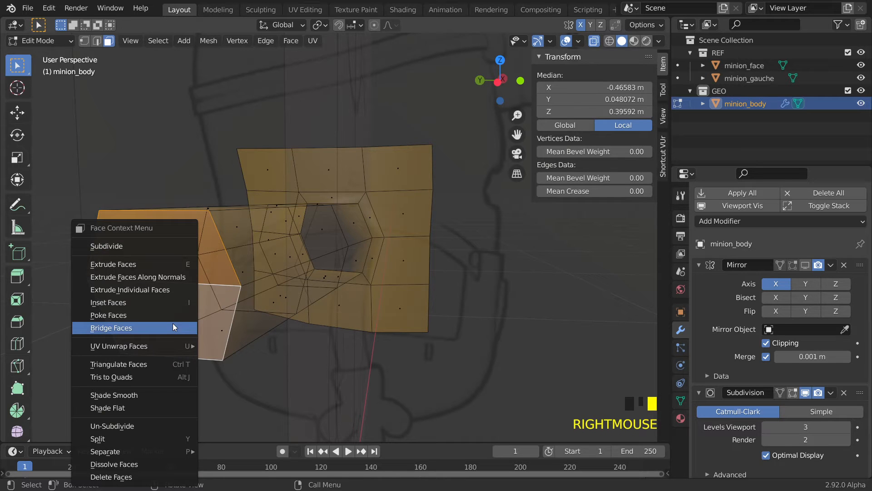
click(137, 476)
Step: In the front view, move the vertices of the arm's open end to the drawn wrist, at about X -0.227 m, Z 0.174 m
scroll(285, 333, up, 1)
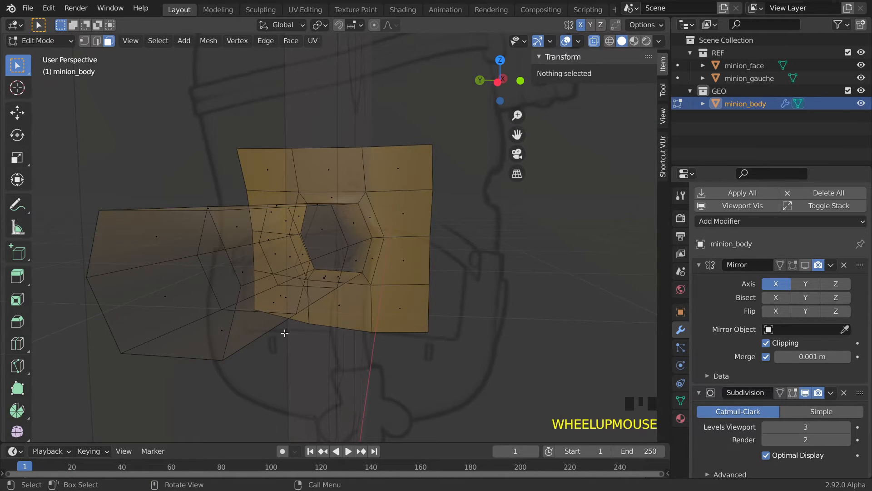
key(KP_1)
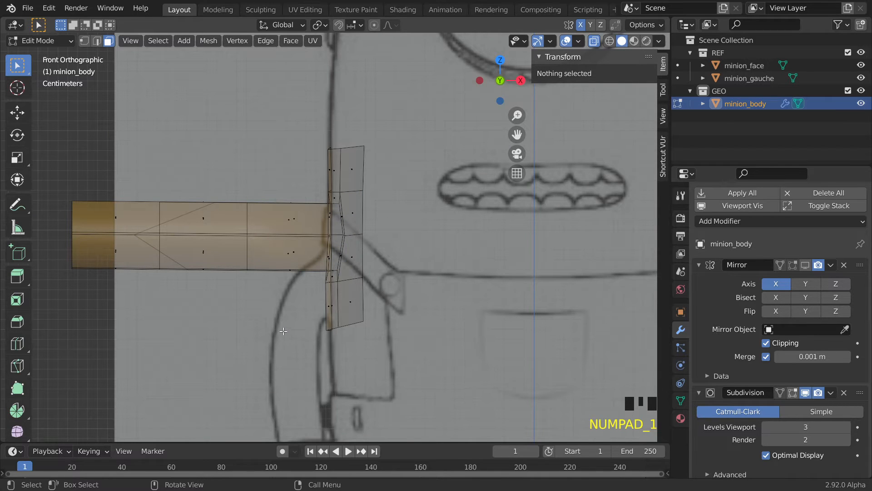
click(84, 41)
drag(60, 181, 150, 313)
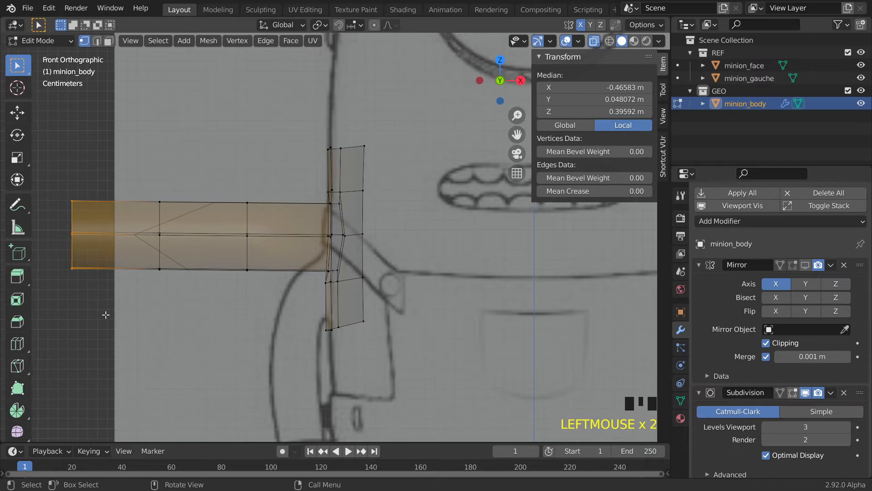
scroll(166, 250, down, 2)
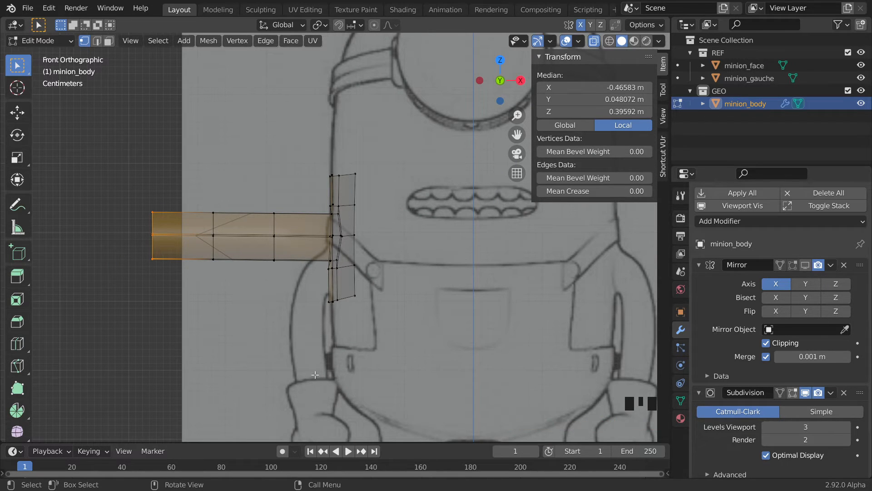
key(g)
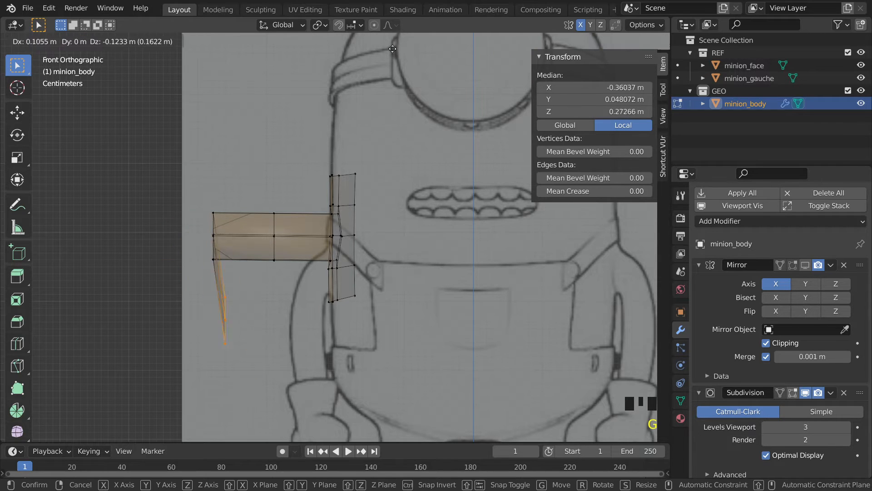
click(447, 79)
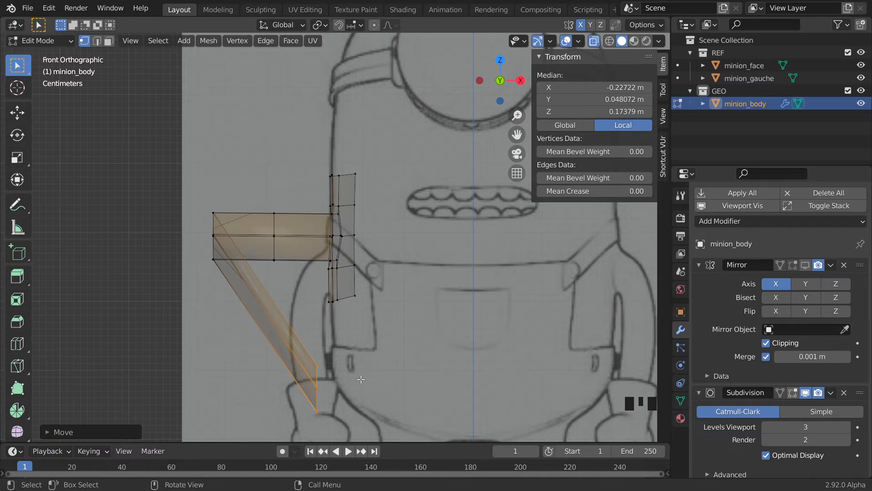
Step: Rotate the arm's open end to nearly horizontal at the drawn wrist, and place the next loop at about X -0.240 m, Z 0.263 m, also nearly horizontal
key(r)
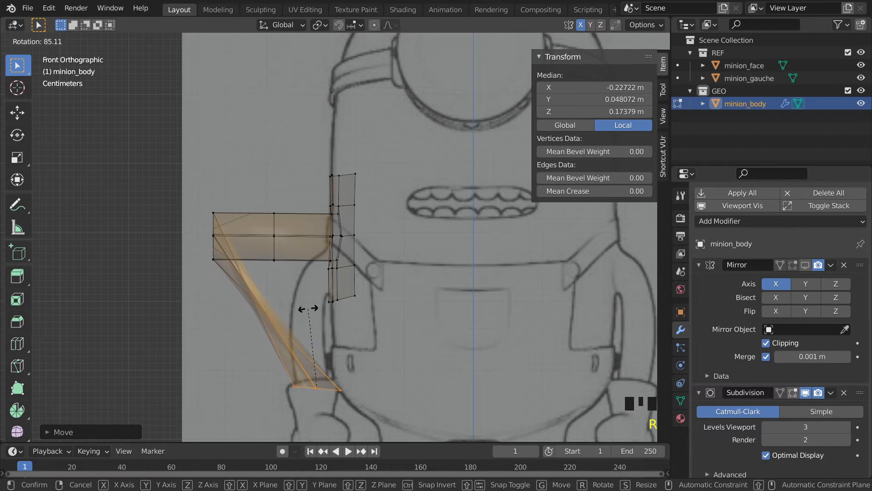
click(295, 302)
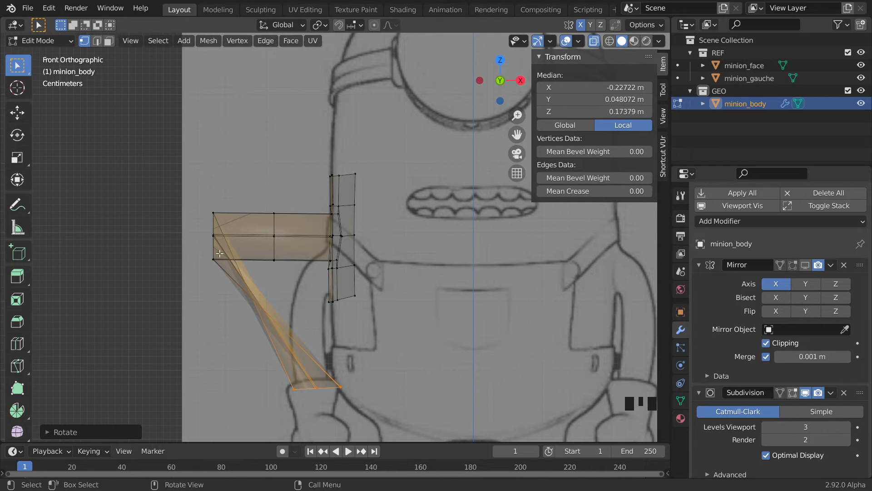
drag(229, 268, 192, 211)
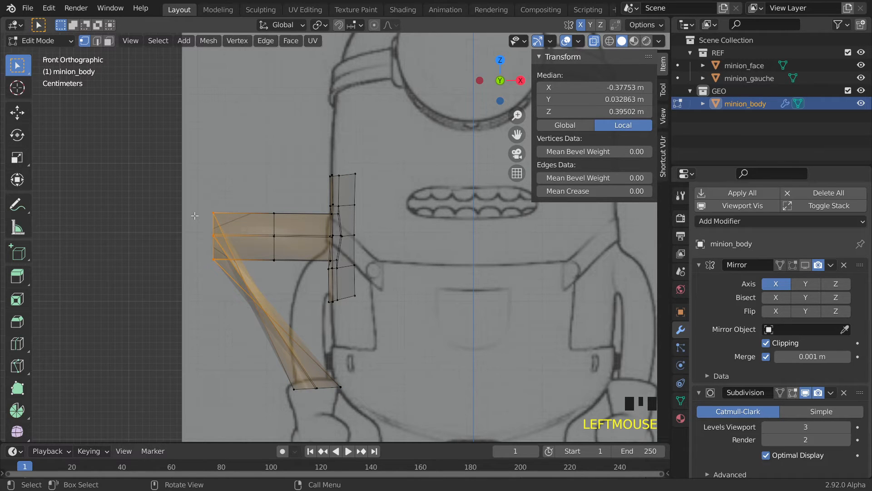
key(g)
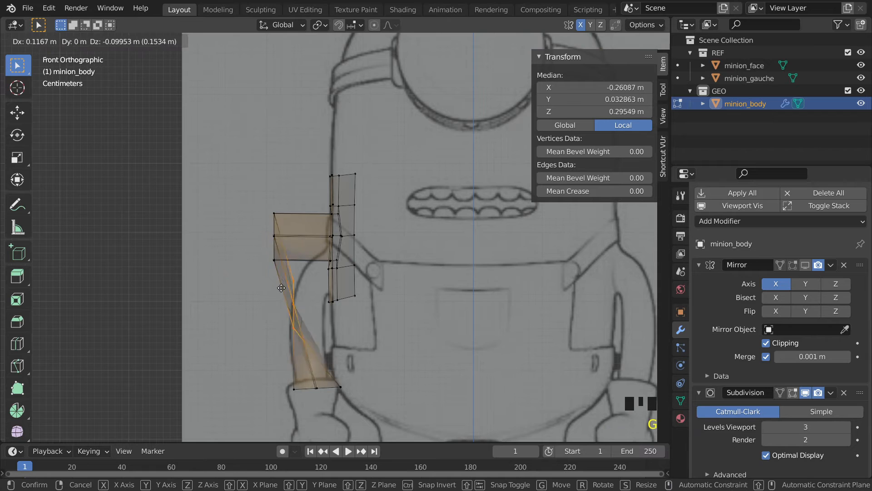
click(292, 307)
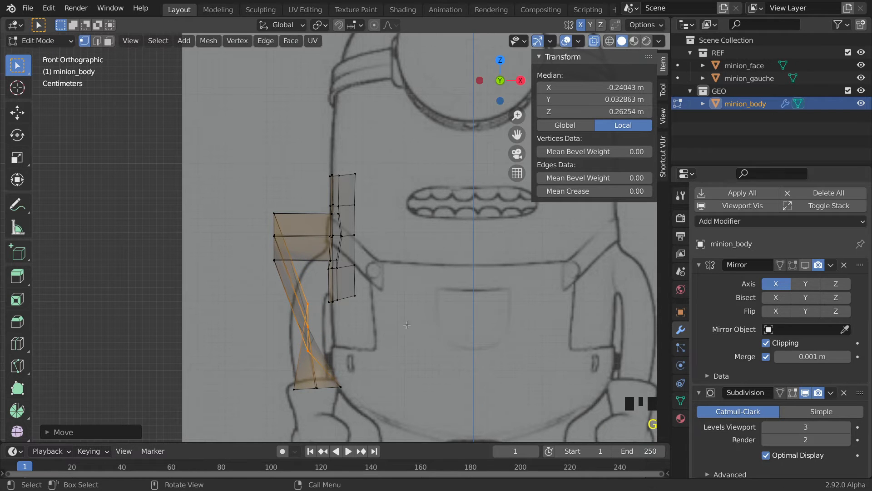
key(r)
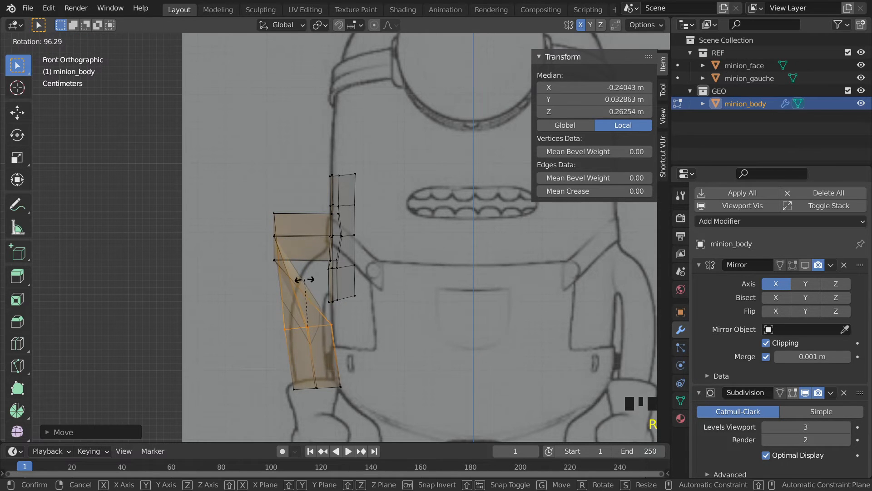
click(313, 279)
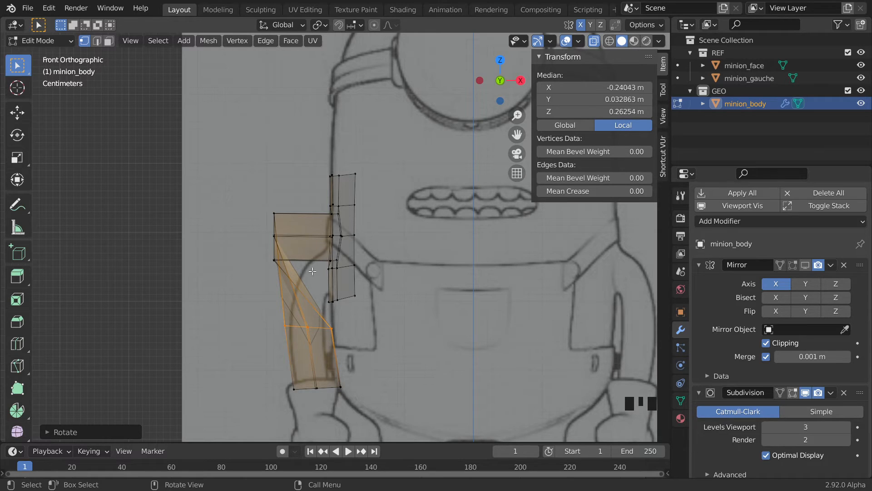
Step: Move the arm's upper loop to about X -0.225 m, Z 0.333 m and rotate it about 20 degrees to follow the drawn upper arm
drag(257, 224, 291, 276)
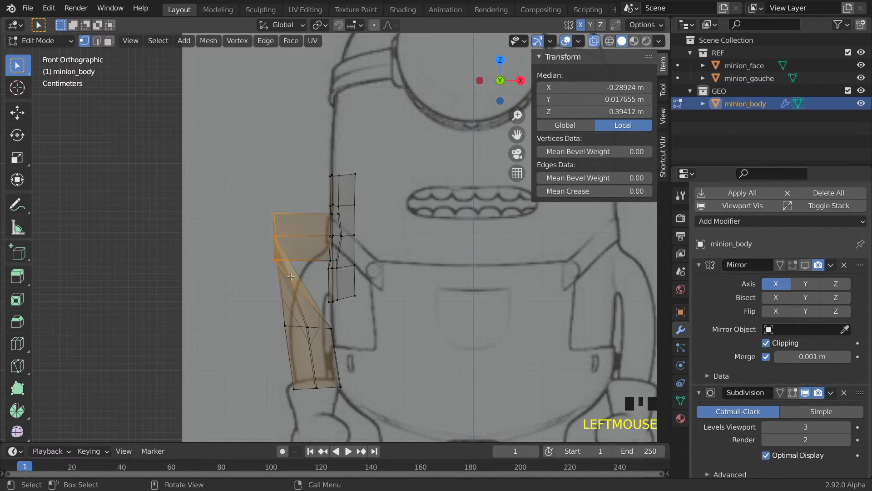
key(g)
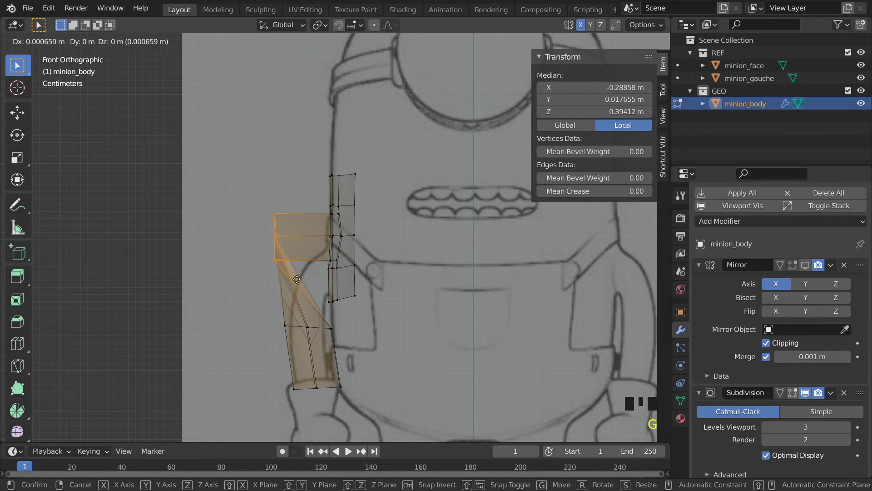
click(335, 318)
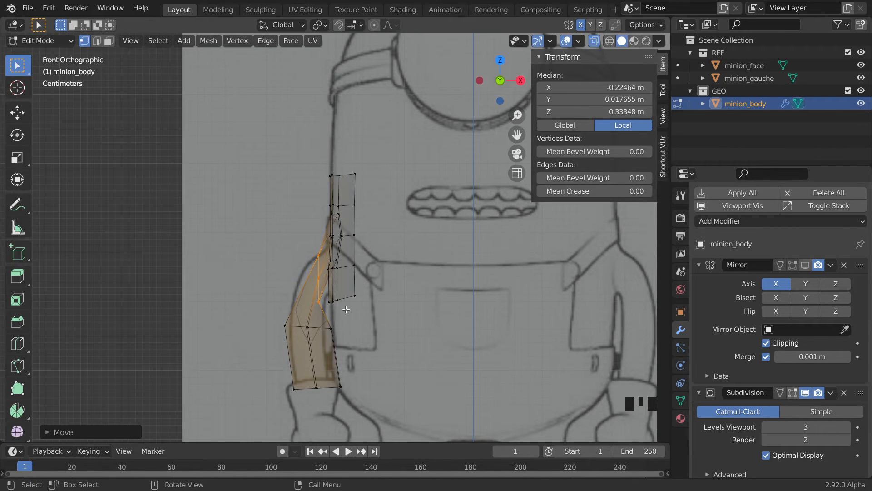
key(r)
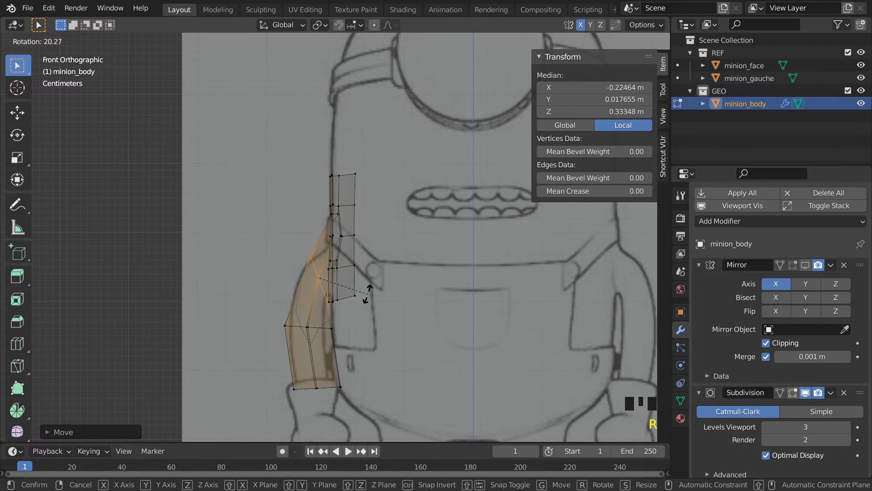
click(370, 293)
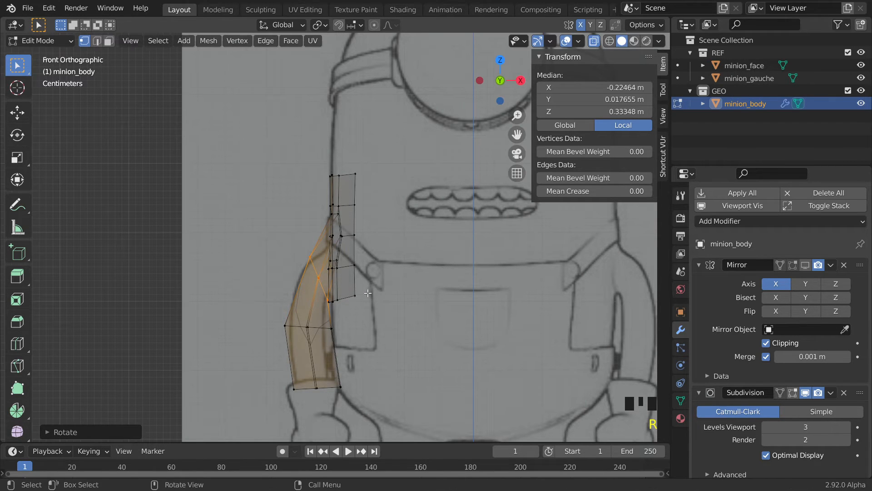
Step: Select the arm's faces, growing the selection to include its base at the body, and separate the selection into its own object
scroll(368, 293, down, 7)
middle_drag(368, 293, 322, 238)
scroll(300, 236, up, 7)
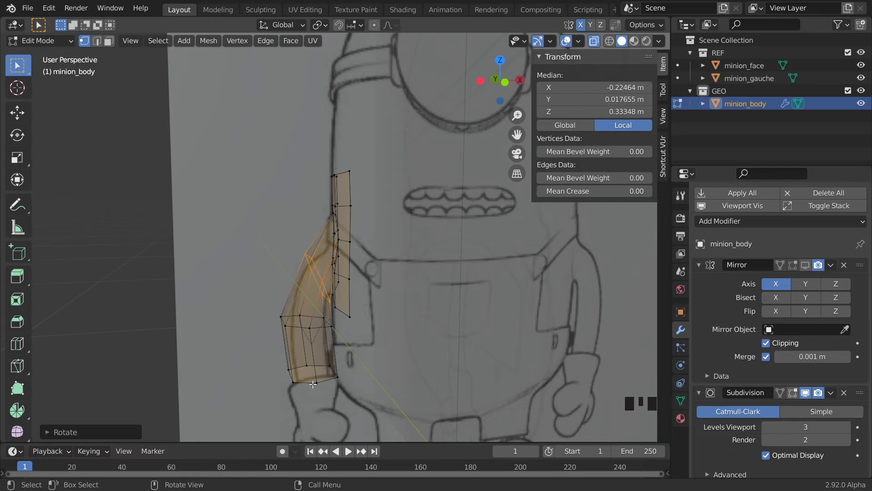
key(3)
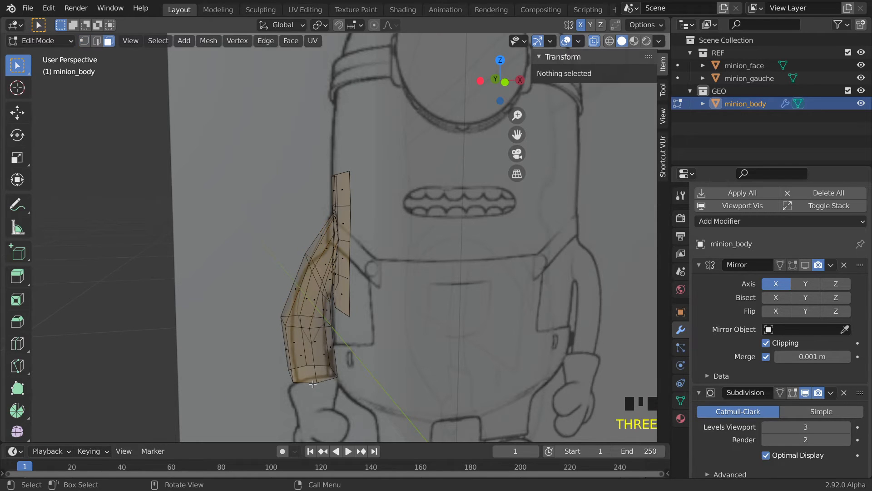
alt+click(302, 354)
key(ctrl)
key(ctrl+KP_Add)
key(ctrl+KP_Add)
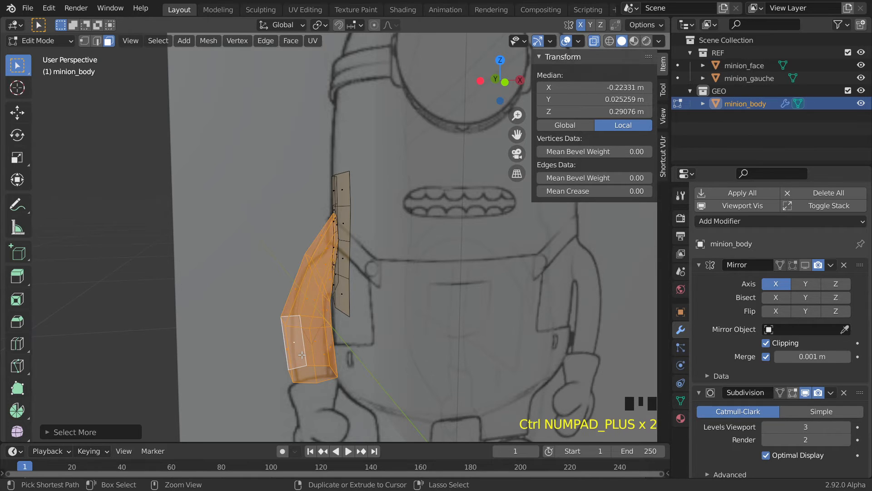
key(ctrl+KP_Add)
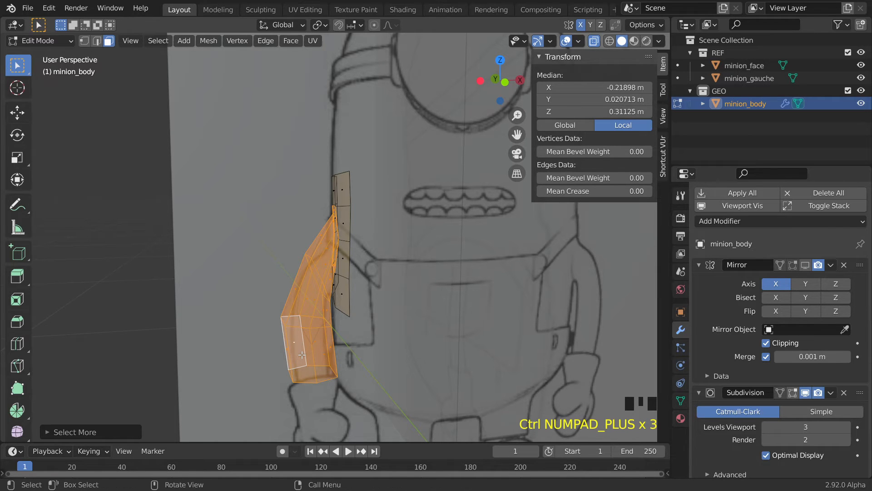
middle_drag(407, 221, 488, 242)
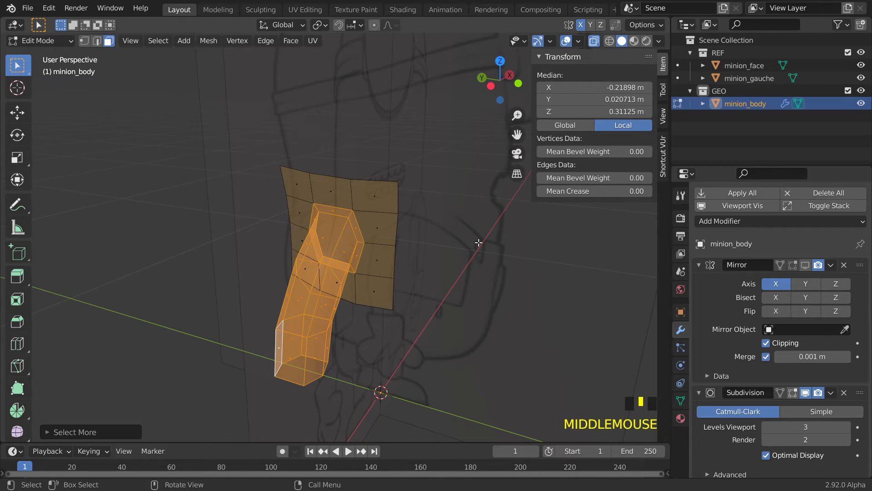
key(p)
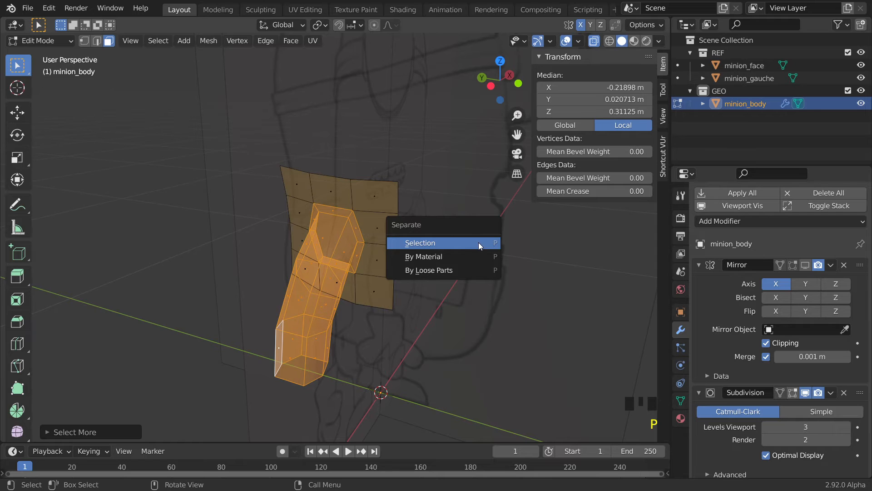
click(479, 241)
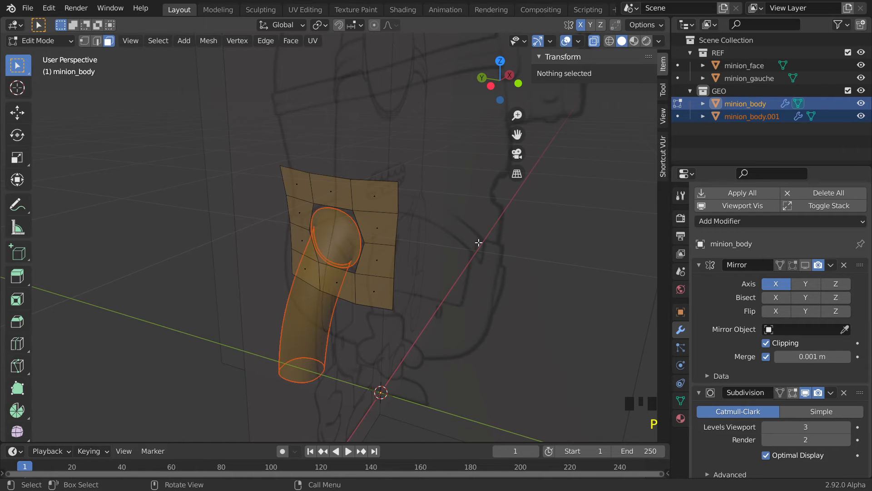
Step: Enable vertex snapping and move the +Y side vertex of the body's arm hole, with Z locked, into line with the corner vertex above it
click(379, 220)
scroll(340, 218, up, 3)
scroll(296, 214, up, 2)
middle_drag(293, 214, 283, 231)
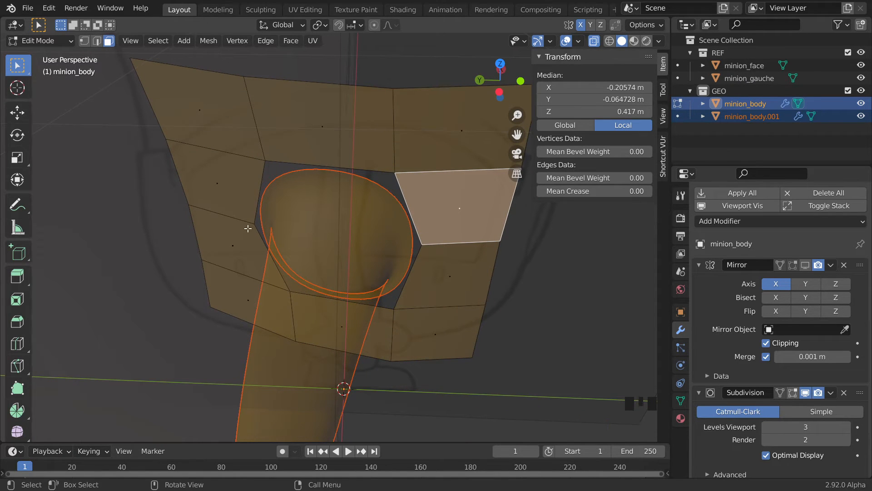
click(84, 41)
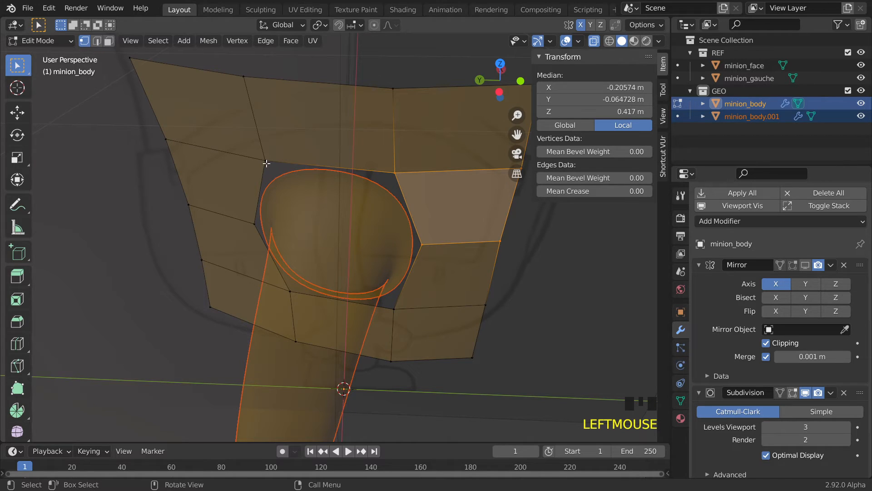
click(253, 224)
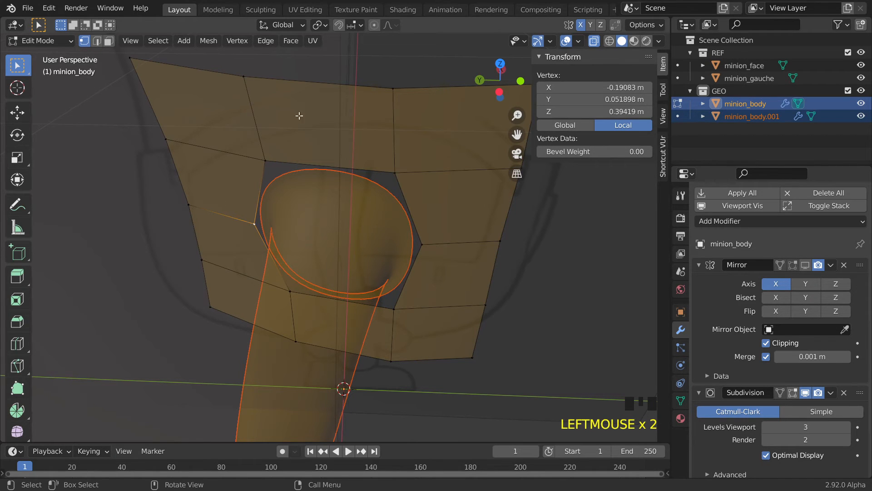
click(353, 25)
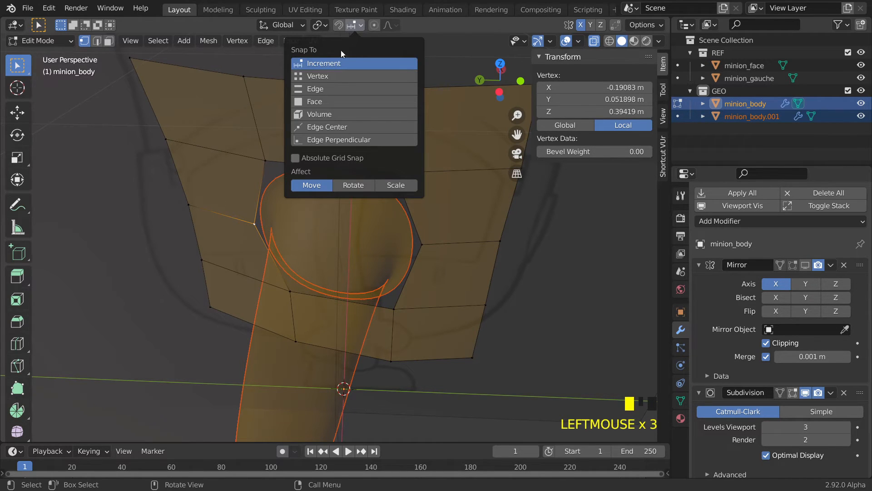
click(315, 76)
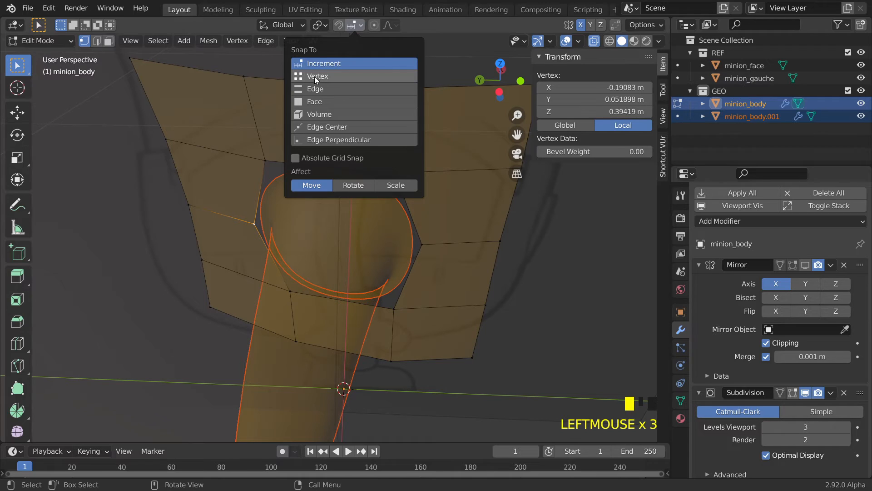
click(340, 25)
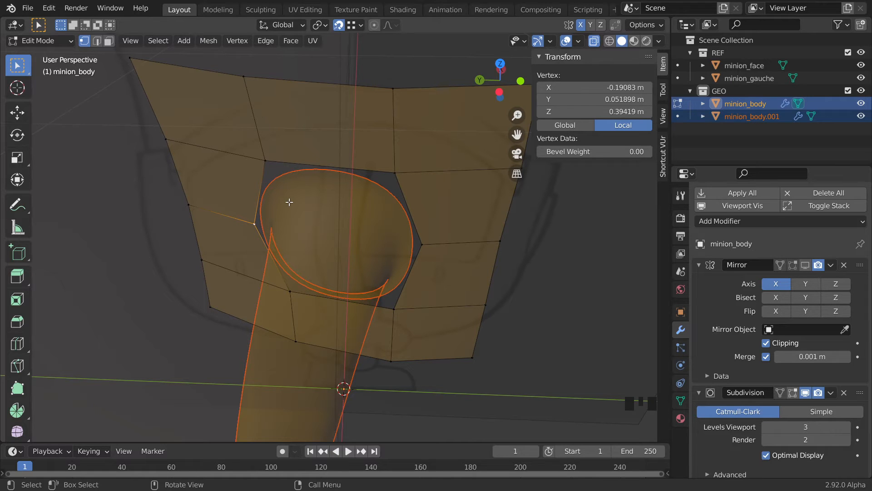
key(g)
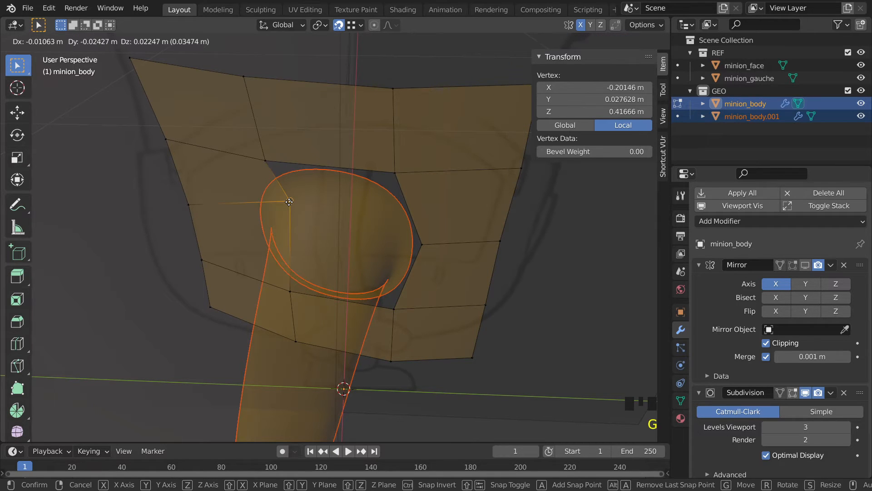
key(shift+z)
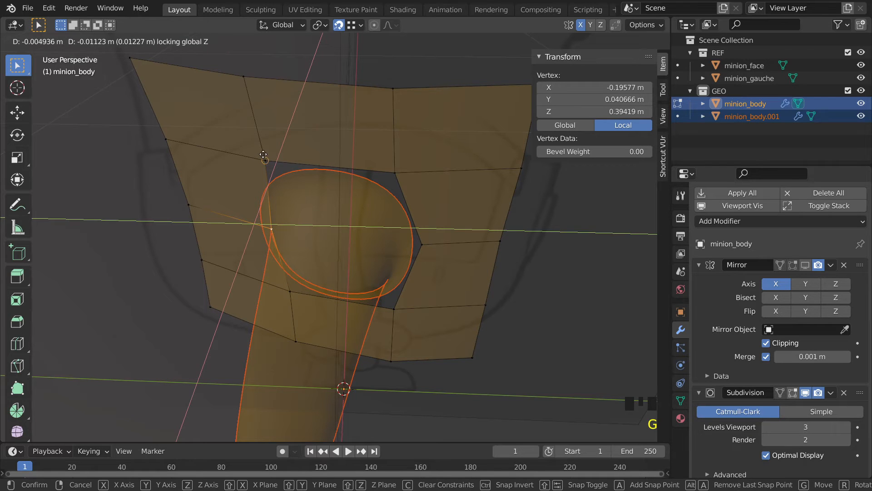
click(263, 154)
Step: Snap the hole's -Y side vertex, with Z locked, into line with the corner vertex above it
click(422, 241)
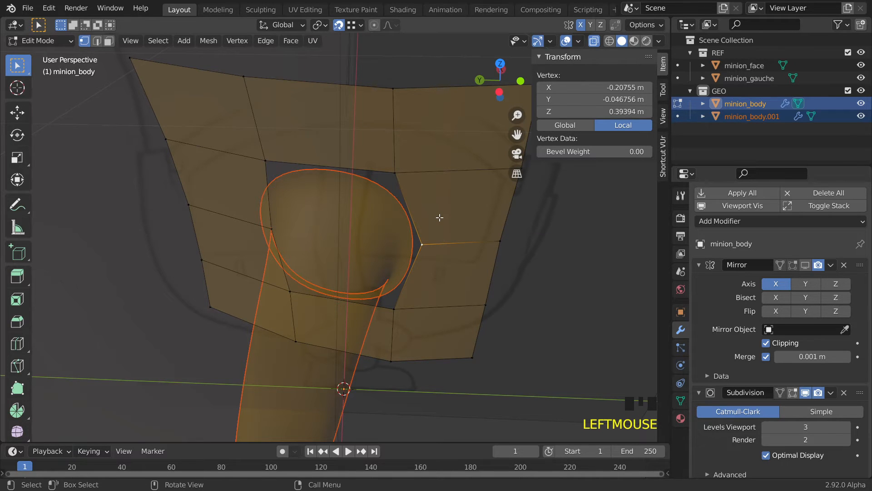
key(g)
key(shift+z)
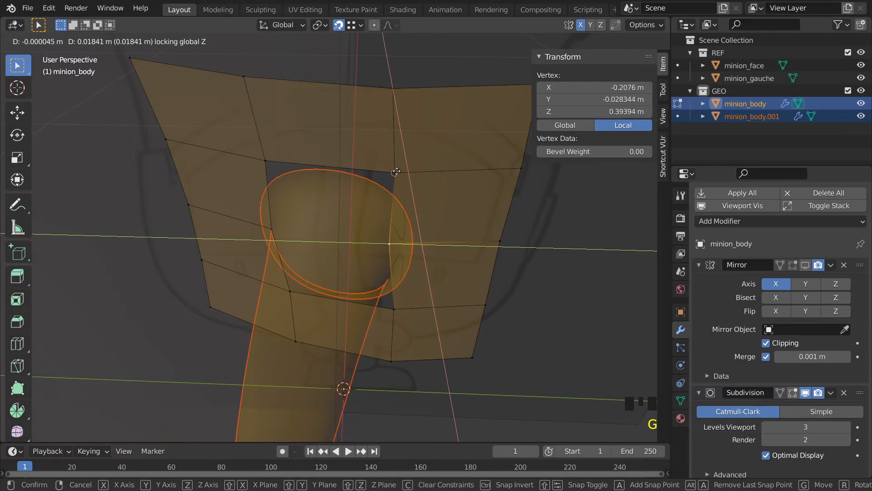
click(393, 173)
Step: Fill the arm hole in the body with two faces, starting from its two upper corner vertices
middle_drag(436, 213, 393, 193)
middle_drag(271, 217, 316, 225)
click(271, 158)
shift+click(390, 159)
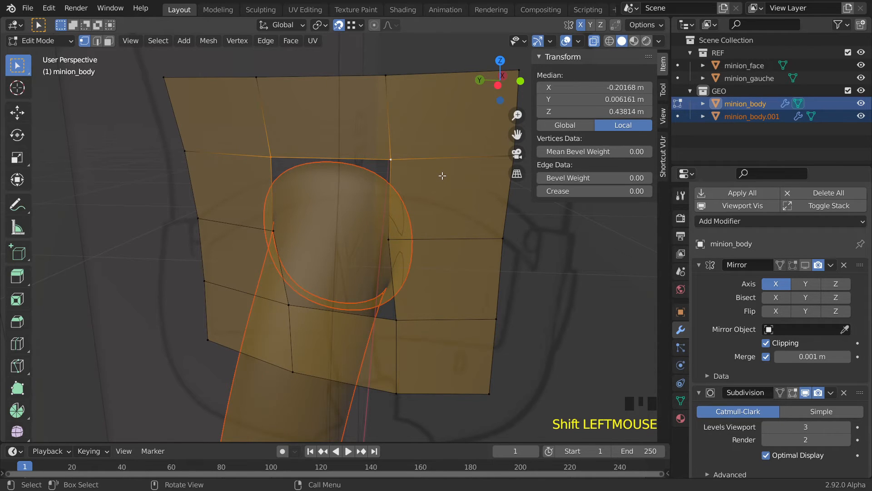
key(f)
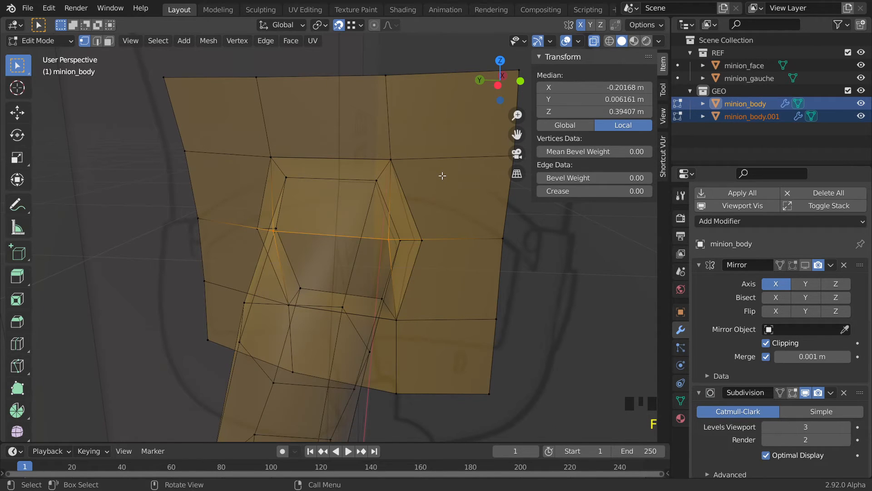
key(f)
Step: In Object Mode, select the separated arm and remove its Mirror and Subdivision modifiers
middle_drag(443, 175, 359, 173)
scroll(360, 172, down, 1)
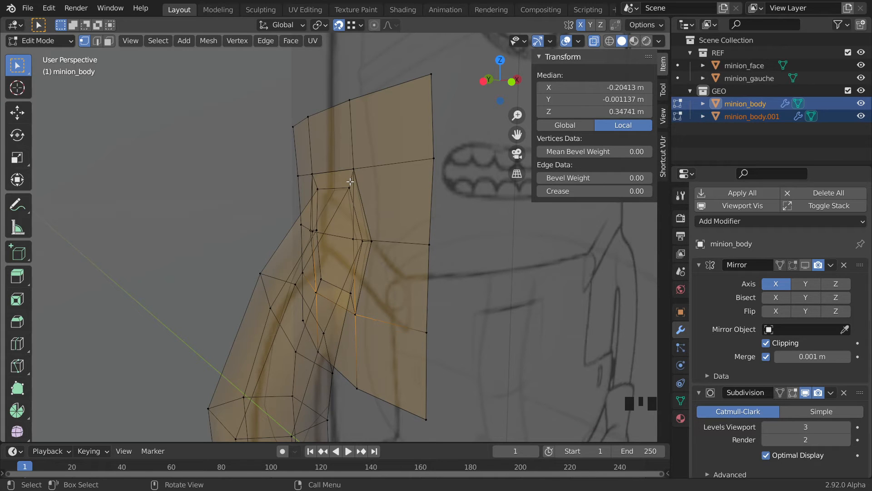
key(Tab)
click(296, 262)
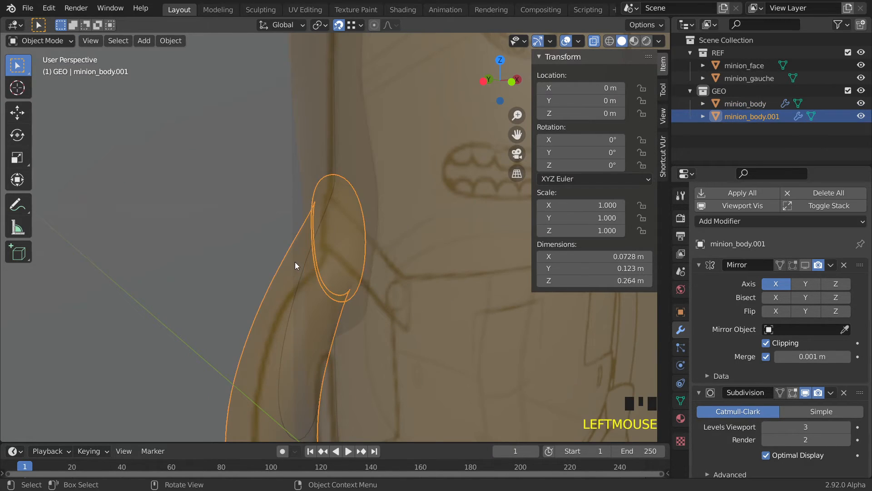
click(844, 265)
click(844, 265)
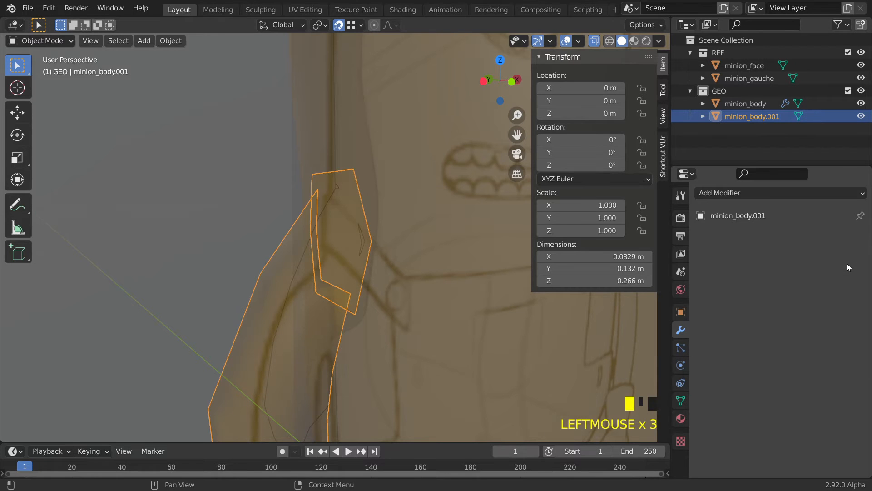
Step: Turn on the wireframe overlay to show the edges of the arm and body meshes
click(578, 41)
click(499, 251)
scroll(359, 261, down, 2)
middle_drag(359, 262, 404, 263)
scroll(358, 197, down, 1)
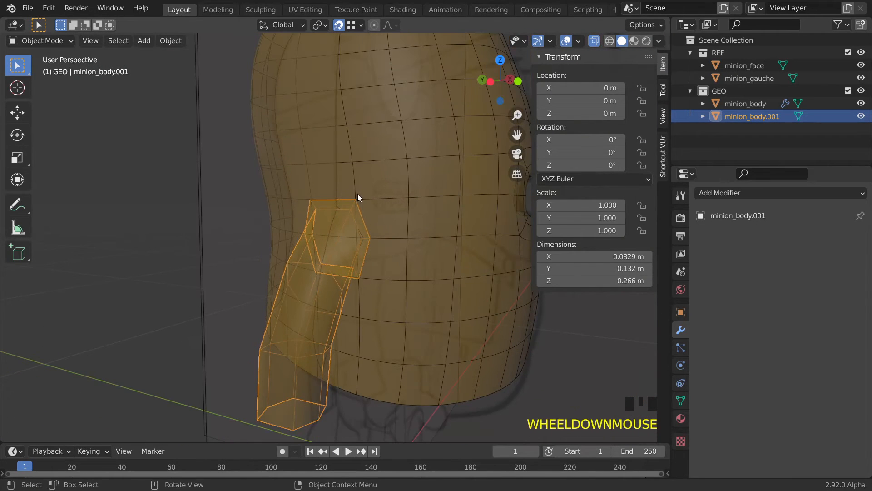
Step: Move the separated arm against the body's side, to about X -0.015, Y -0.005, Z -0.044 m
scroll(353, 202, up, 1)
key(g)
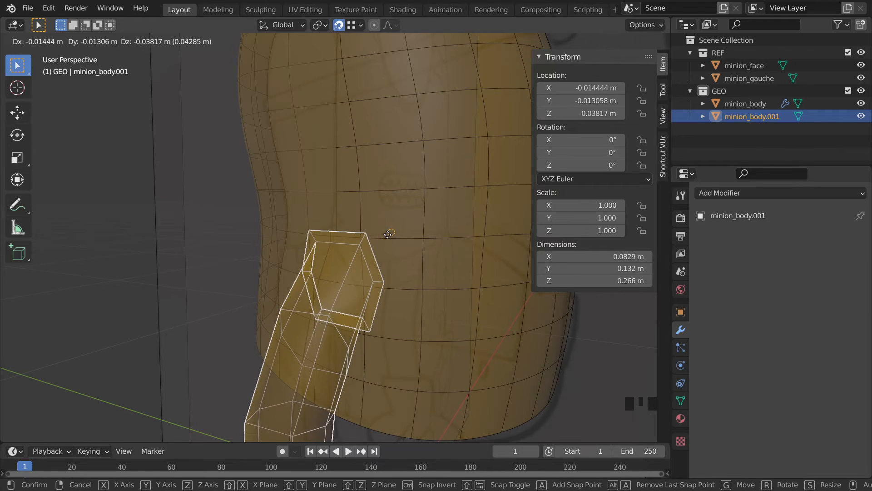
click(385, 236)
middle_drag(383, 246, 319, 251)
scroll(320, 251, up, 3)
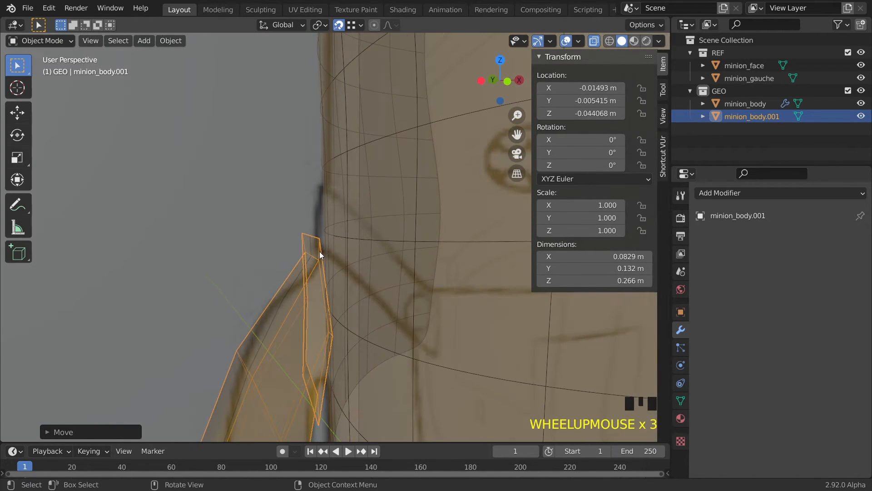
Step: Select the body and turn off the viewport display of its Subdivision modifier
click(349, 236)
key(Tab)
key(Tab)
click(345, 219)
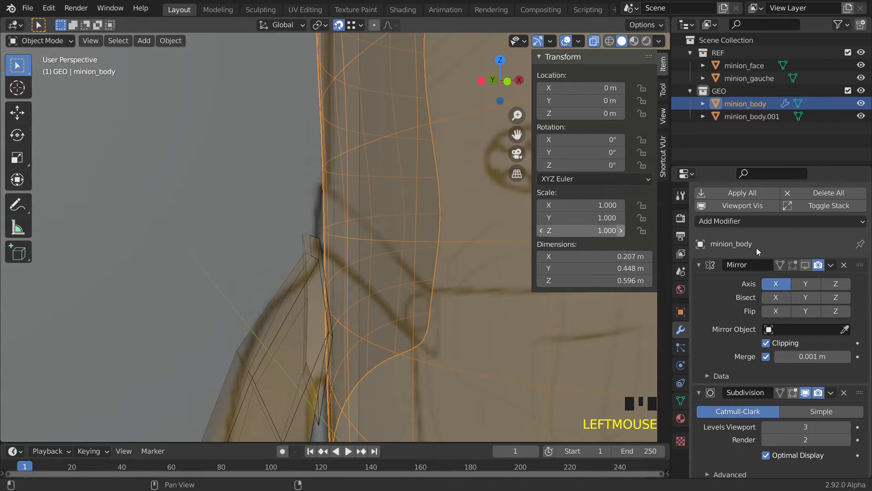
click(808, 392)
middle_drag(411, 272, 420, 286)
click(334, 246)
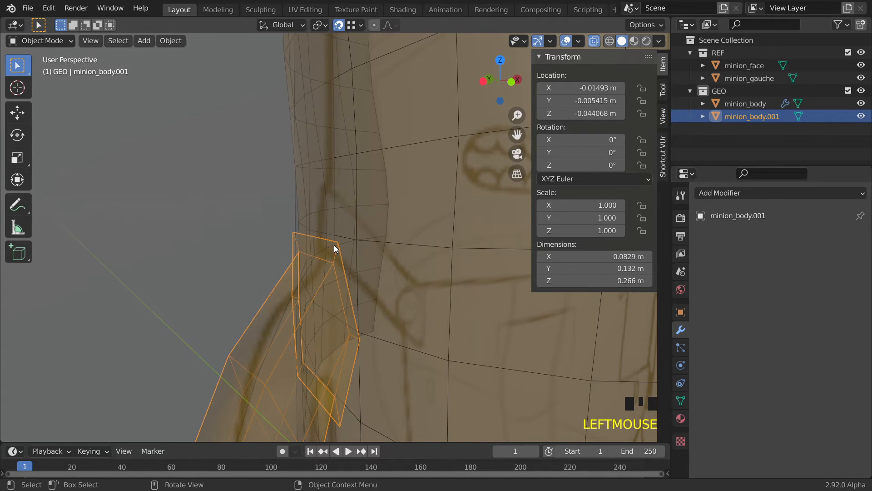
key(g)
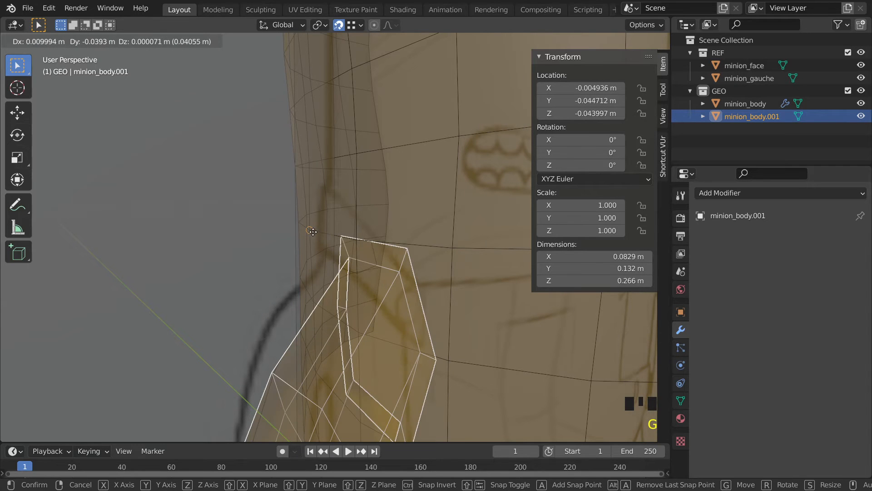
click(299, 233)
middle_drag(299, 232, 380, 263)
key(g)
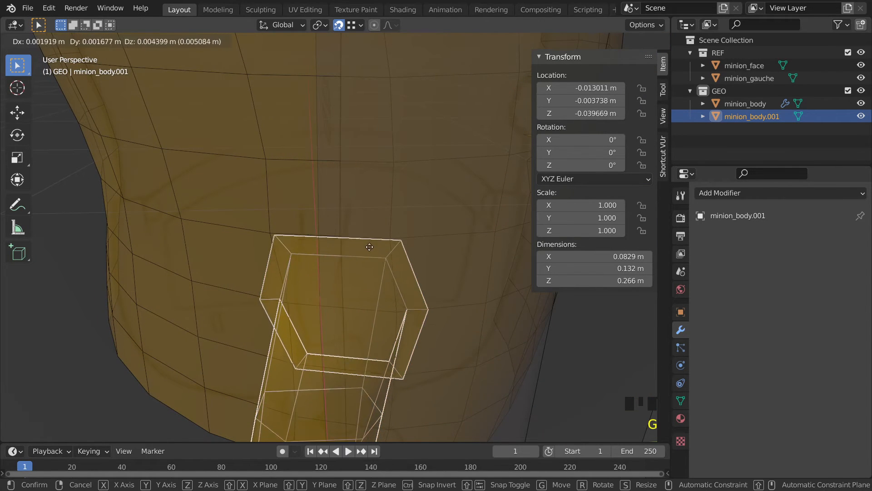
right_click(387, 241)
middle_drag(386, 241, 310, 241)
middle_drag(407, 251, 424, 261)
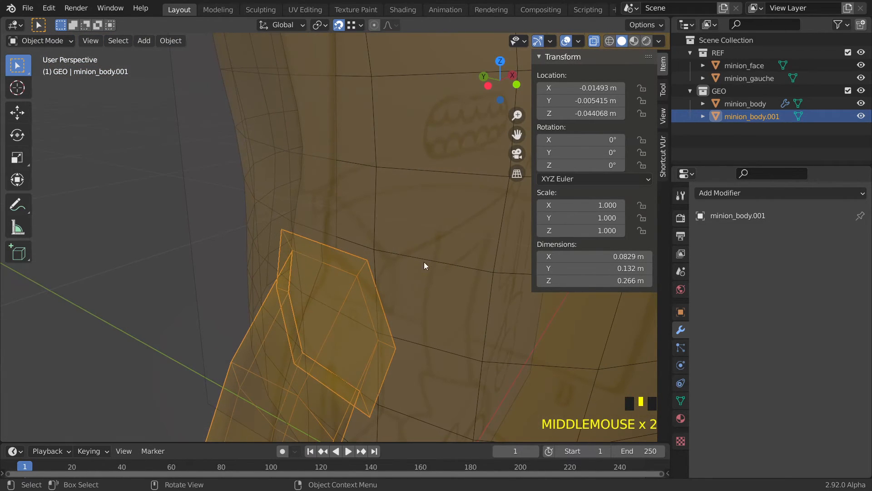
Step: Open the body mesh in Edit Mode with face selection active
click(385, 257)
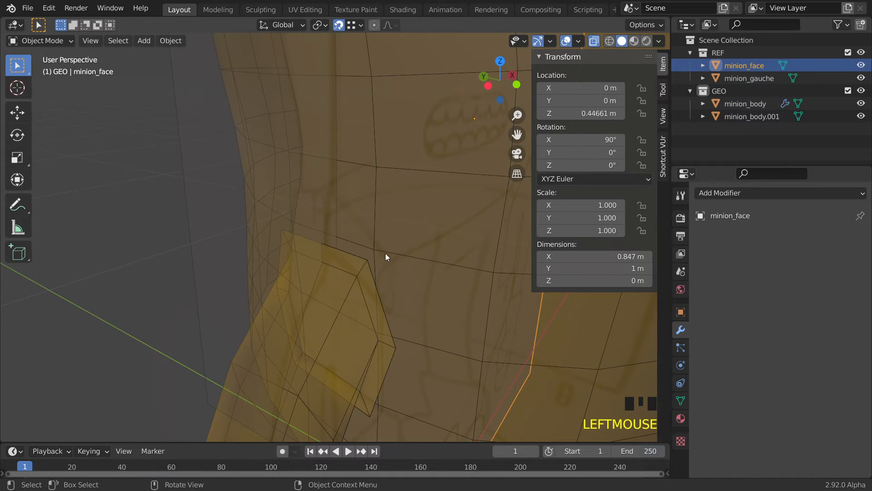
key(Tab)
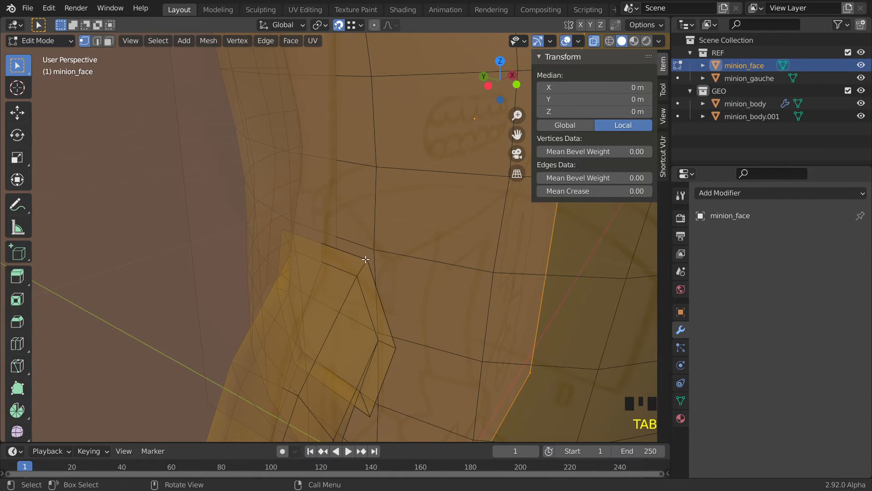
key(3)
click(365, 258)
click(347, 283)
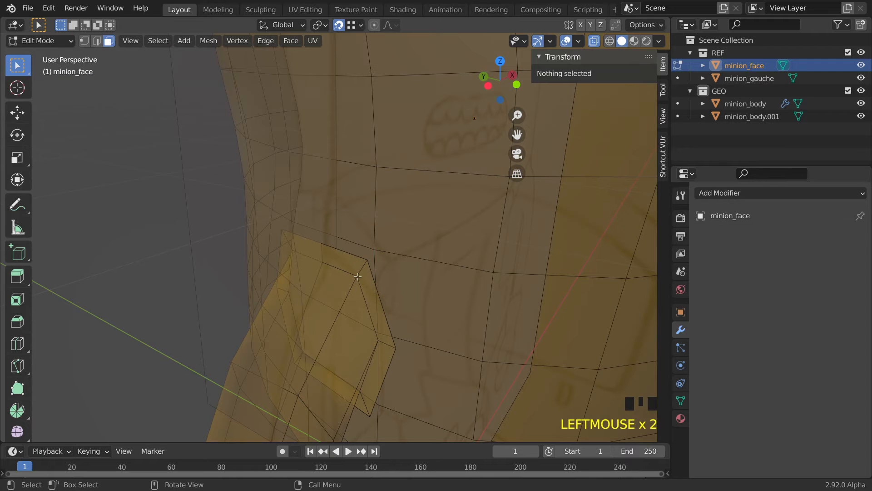
key(Tab)
click(381, 233)
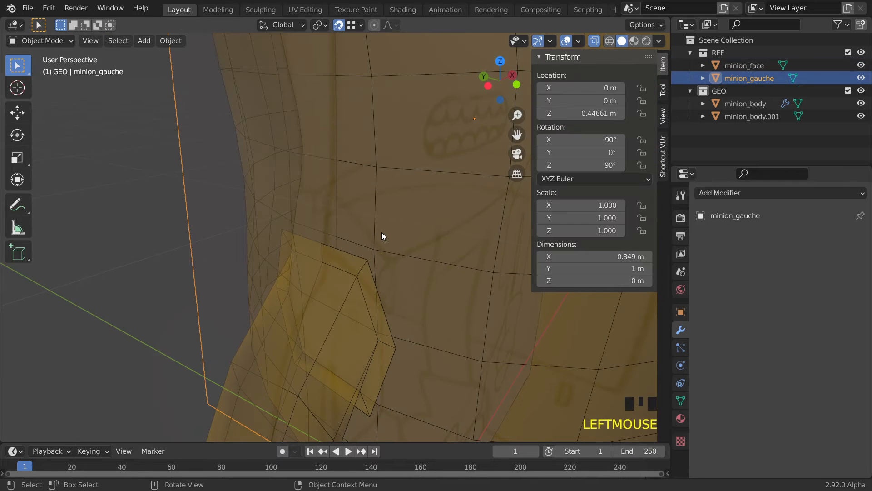
click(386, 234)
key(Tab)
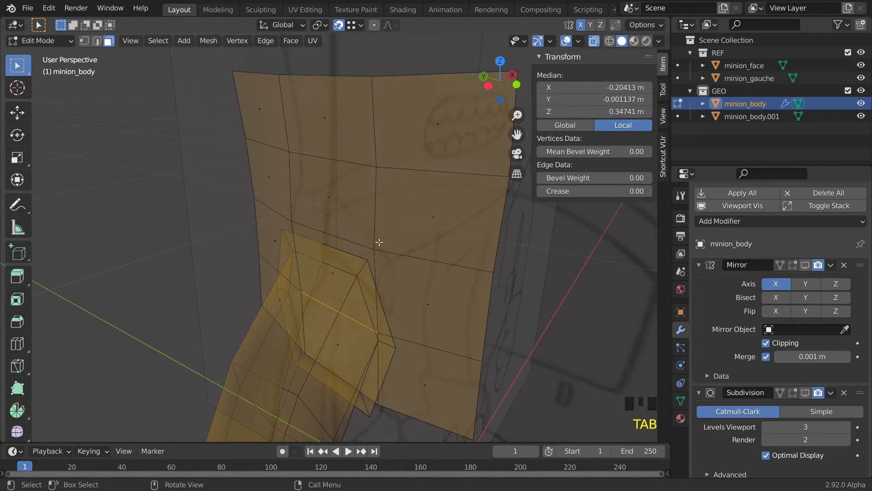
Step: Reveal the body's hidden faces and select only the two faces that fill the arm hole
click(334, 275)
shift+click(335, 341)
middle_drag(334, 341, 391, 136)
scroll(399, 119, down, 2)
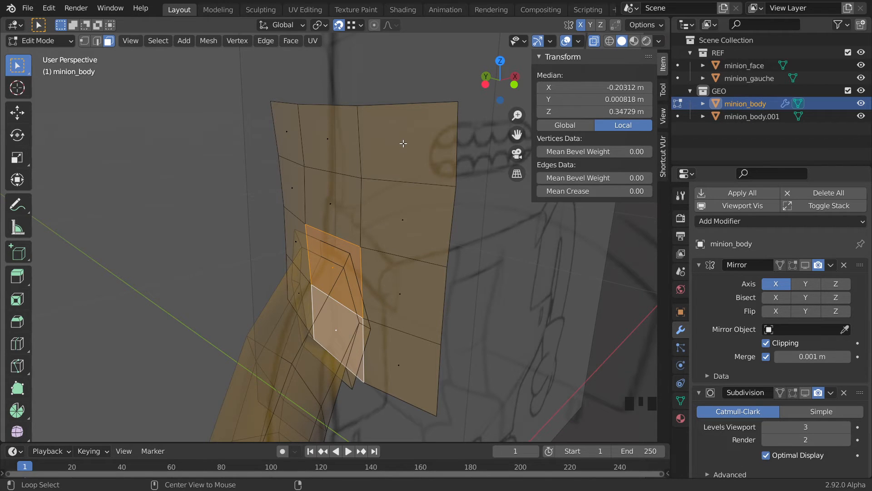
key(alt+h)
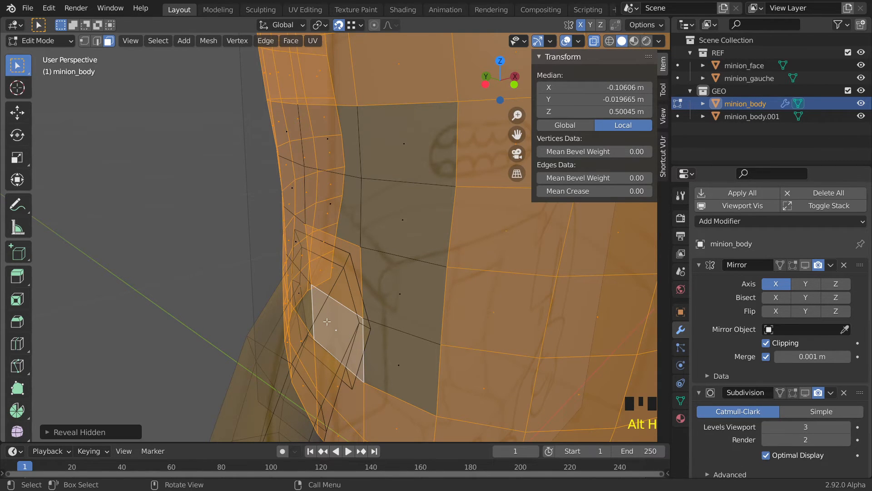
click(327, 321)
shift+click(335, 270)
Step: Grow the selection by one ring of faces and hide the rest of the body mesh
key(ctrl)
key(ctrl+KP_Add)
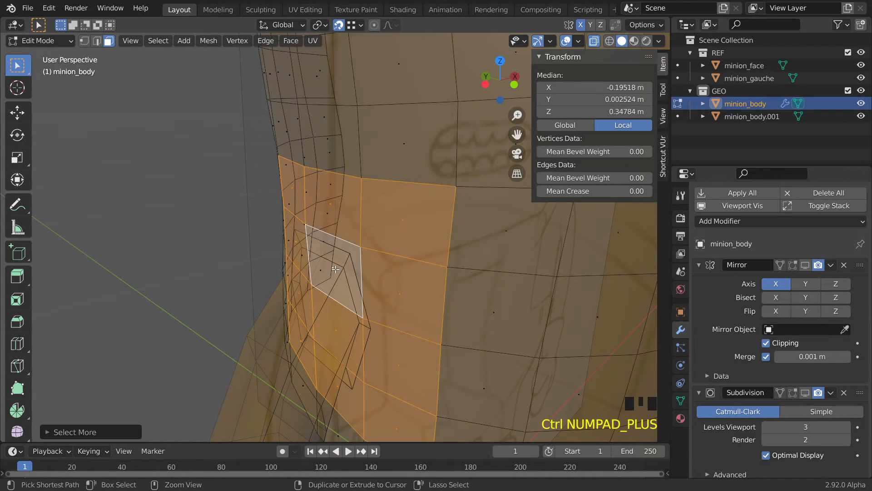
key(shift)
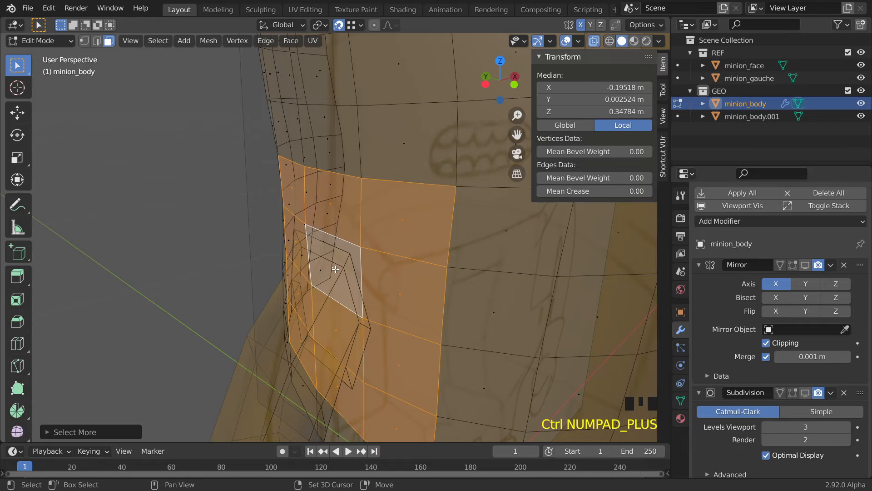
key(shift+h)
middle_drag(371, 239, 347, 343)
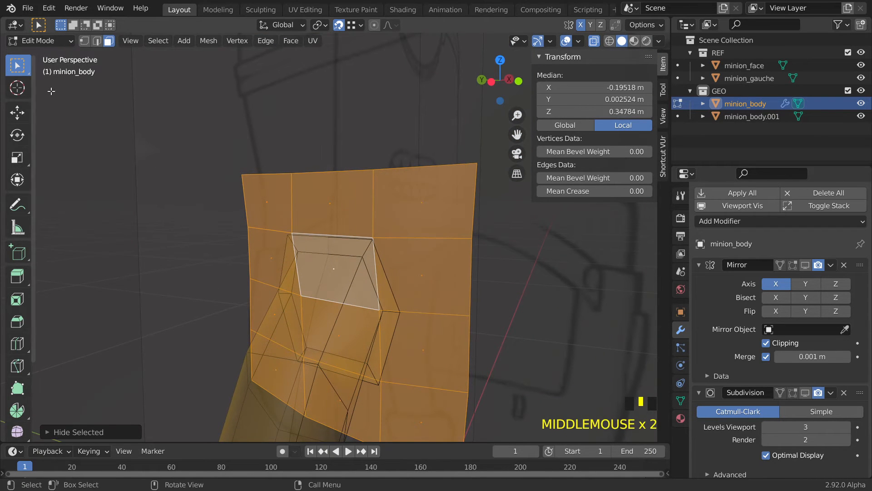
Step: In vertex selection, slide the -Y middle vertex of the filled area outward toward the arm opening's side corner
click(84, 41)
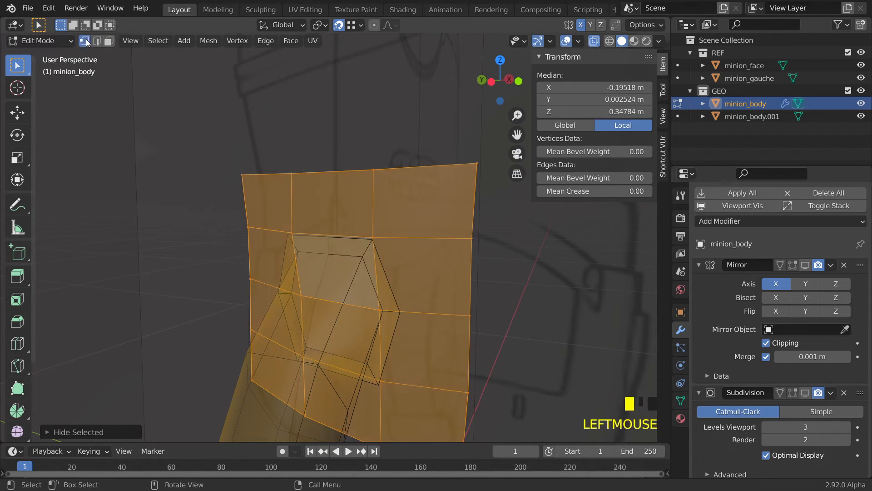
click(377, 309)
key(g)
key(g)
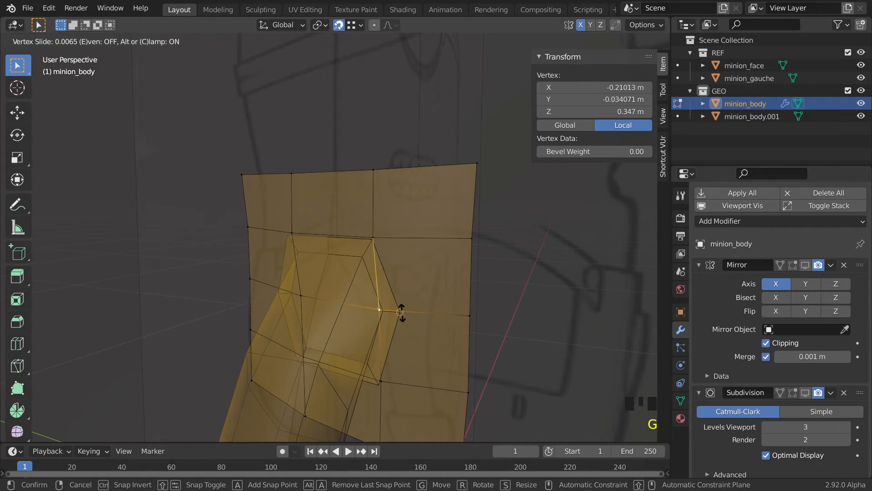
click(427, 321)
Step: Slide the +Y middle vertex of the filled area outward to the arm opening's opposite side corner
click(294, 294)
key(g)
key(g)
click(276, 303)
middle_drag(301, 301, 331, 308)
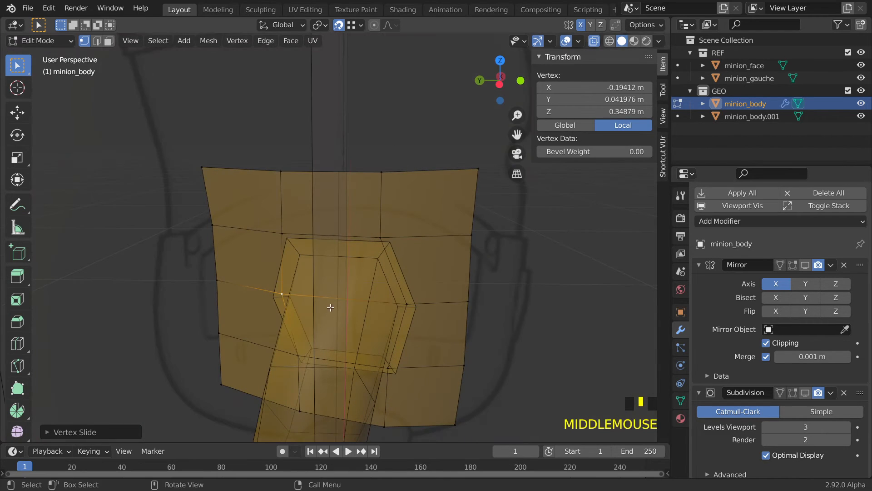
key(g)
key(g)
click(284, 301)
Step: Snap the two upper vertices of the filled area onto the arm opening's upper corners
key(g)
click(290, 236)
click(381, 237)
key(g)
click(393, 241)
Step: Snap the -Y middle vertex and the two lower vertices of the filled area onto the matching arm opening corners
click(406, 304)
key(g)
click(415, 306)
click(388, 367)
key(g)
click(396, 373)
click(293, 367)
key(g)
click(300, 363)
middle_drag(287, 329, 222, 311)
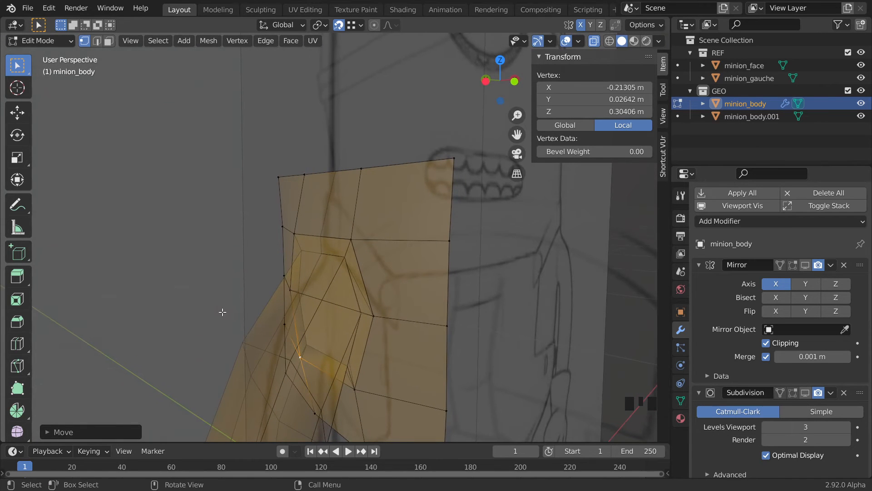
Step: Select the whole visible body patch and return to Object Mode
click(663, 25)
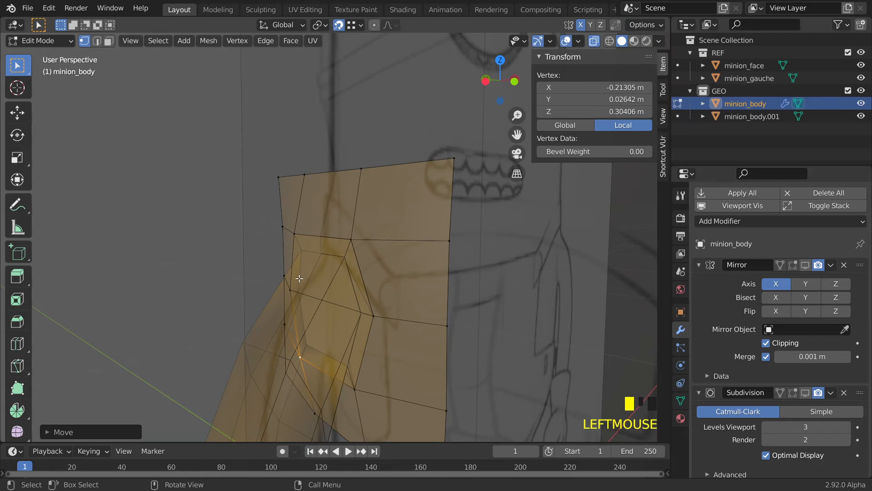
key(a)
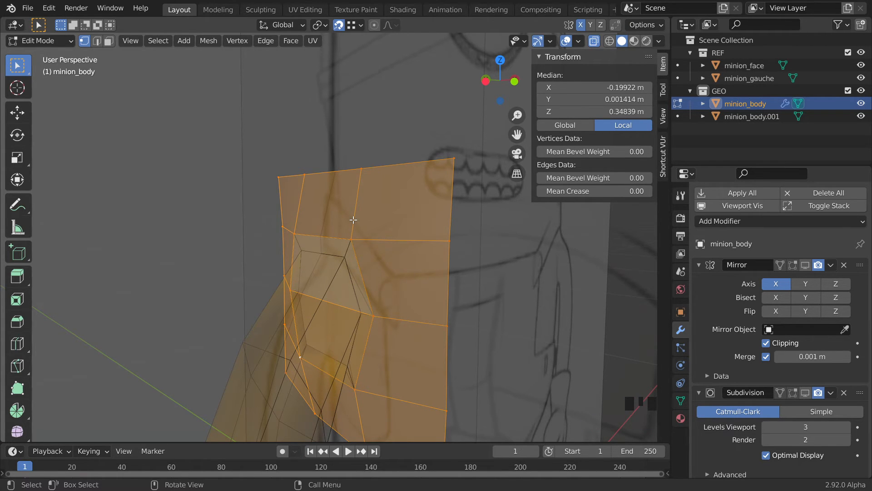
key(Tab)
Step: Try to select the arm and the body together in the viewport
click(334, 266)
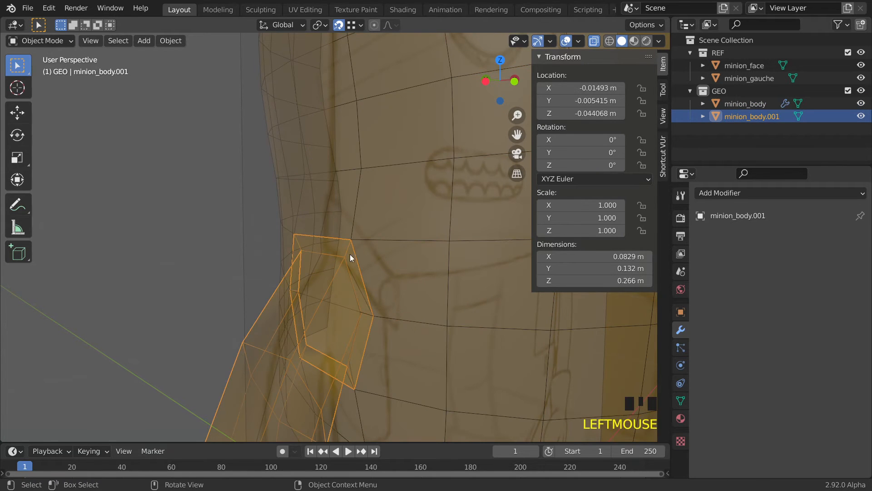
scroll(323, 291, down, 5)
middle_drag(321, 321, 311, 283)
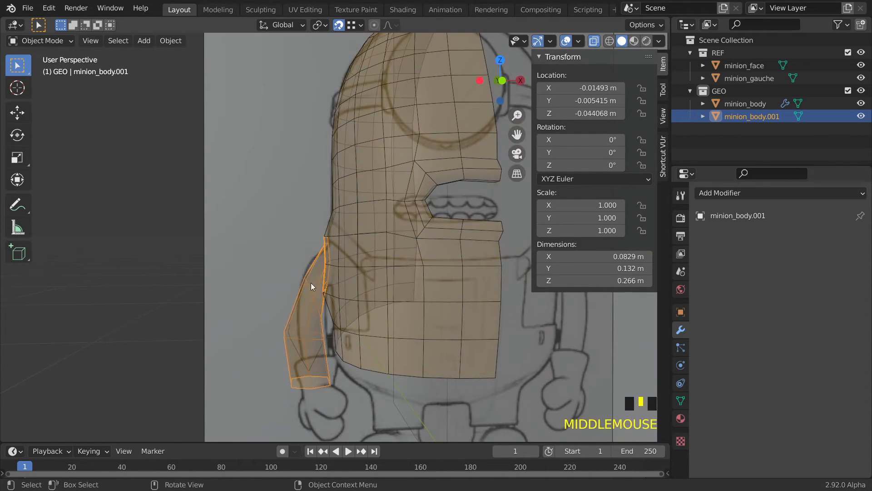
shift+click(393, 252)
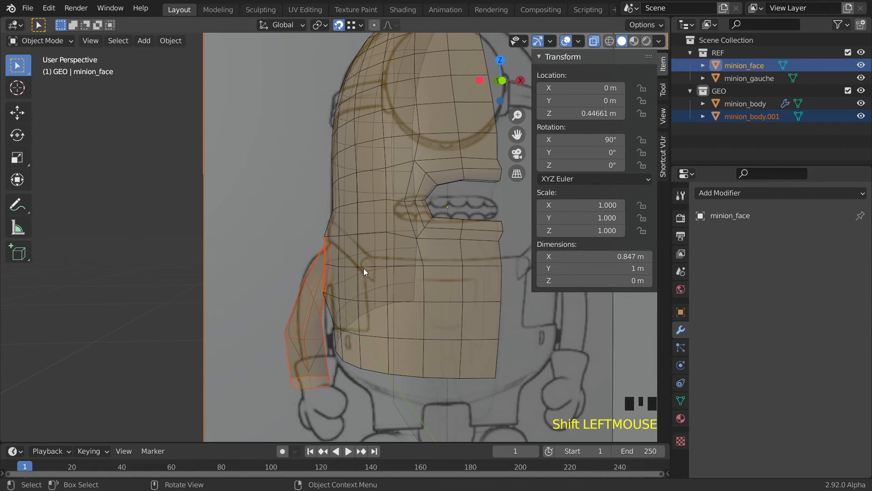
click(321, 286)
click(320, 287)
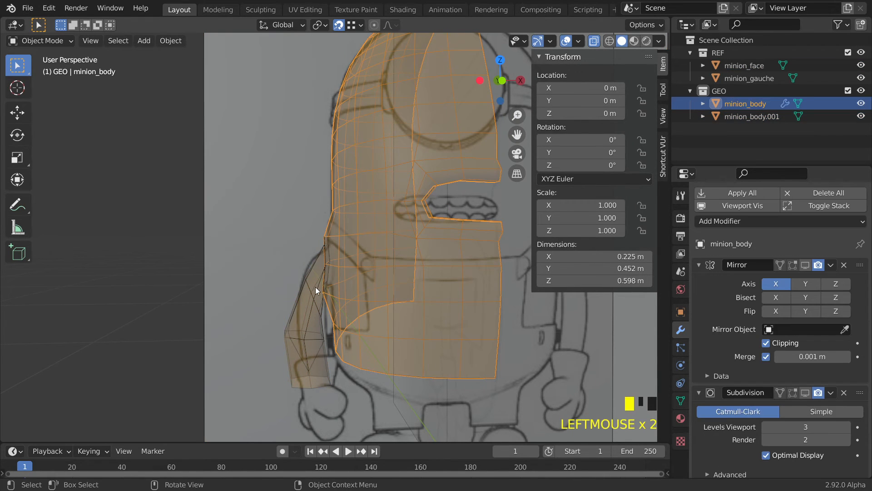
shift+click(358, 266)
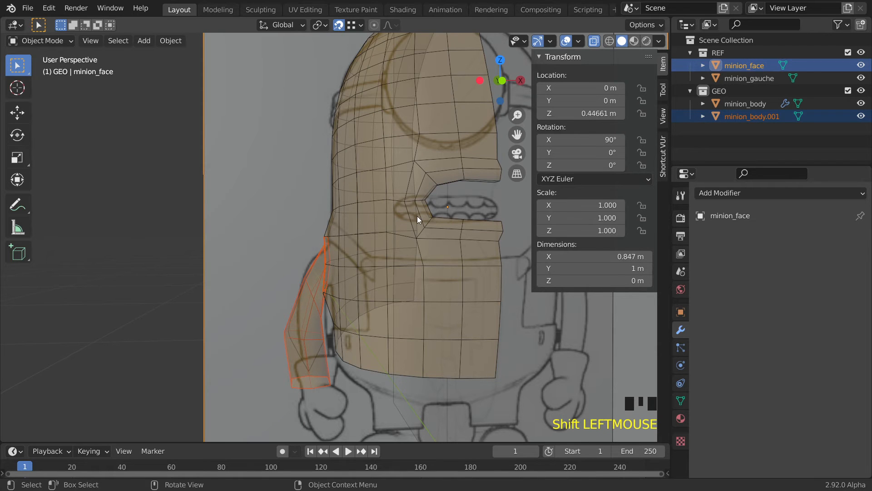
Step: Show the selectability toggles in the Outliner and make the REF collection unselectable
click(819, 52)
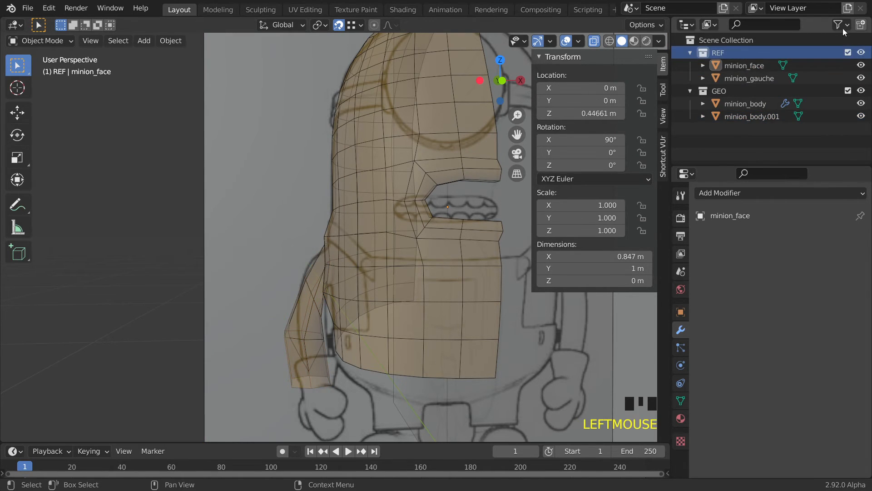
click(841, 25)
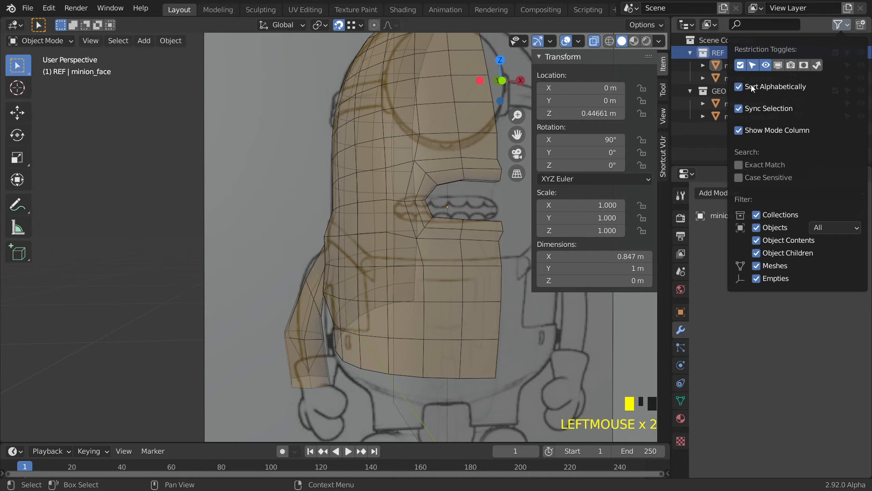
click(847, 52)
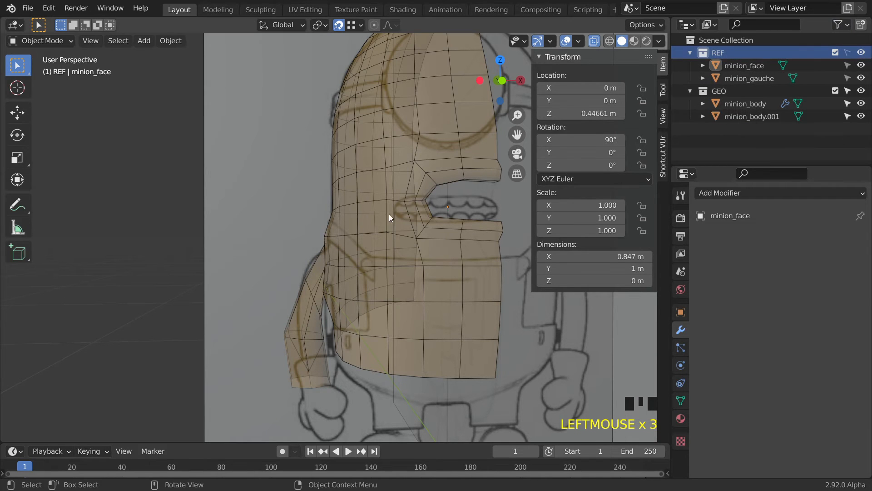
Step: Select the arm, add the body as the active object, and join them into one object
click(311, 299)
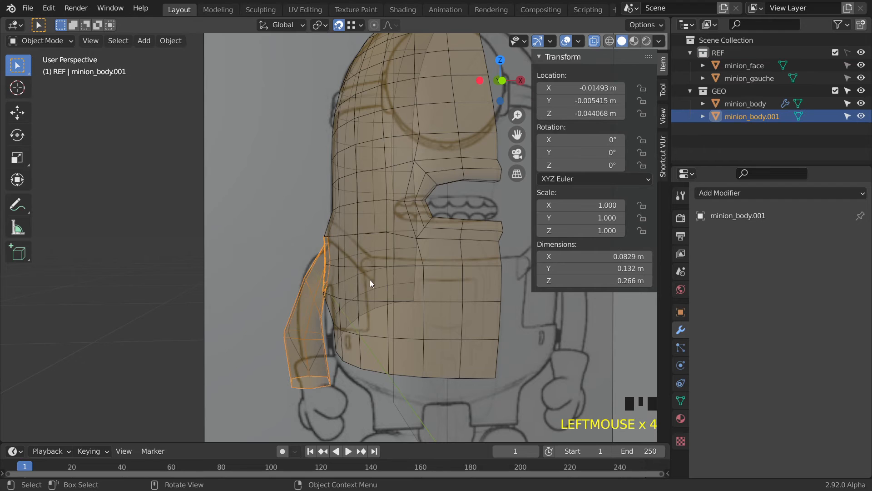
shift+click(390, 268)
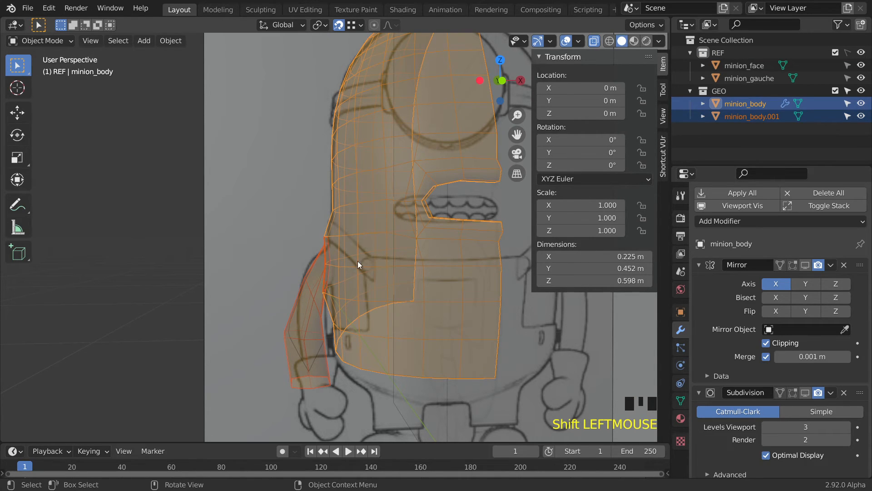
click(170, 41)
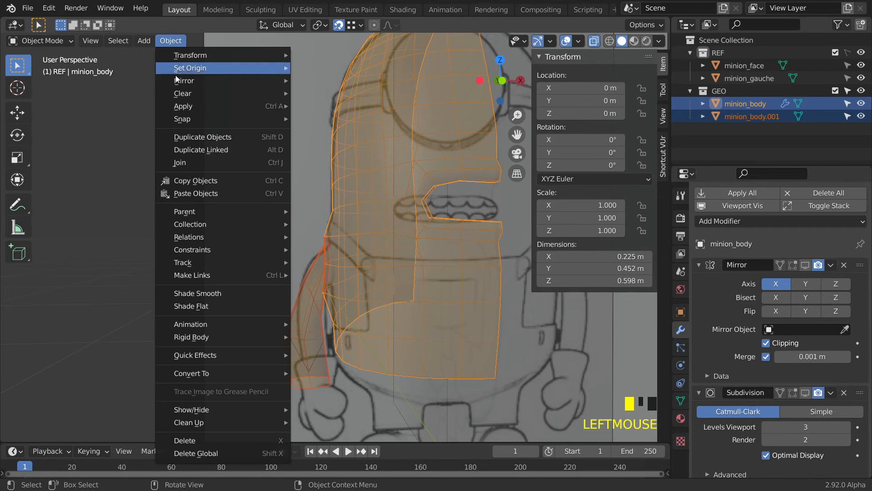
click(199, 165)
scroll(356, 299, up, 3)
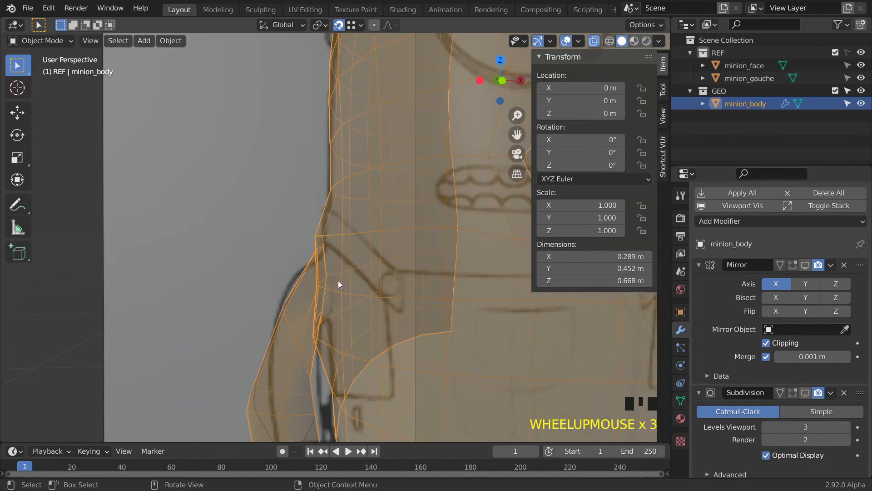
Step: Enter Edit Mode on the joined body in vertex selection mode and select all visible vertices
middle_drag(338, 279, 387, 290)
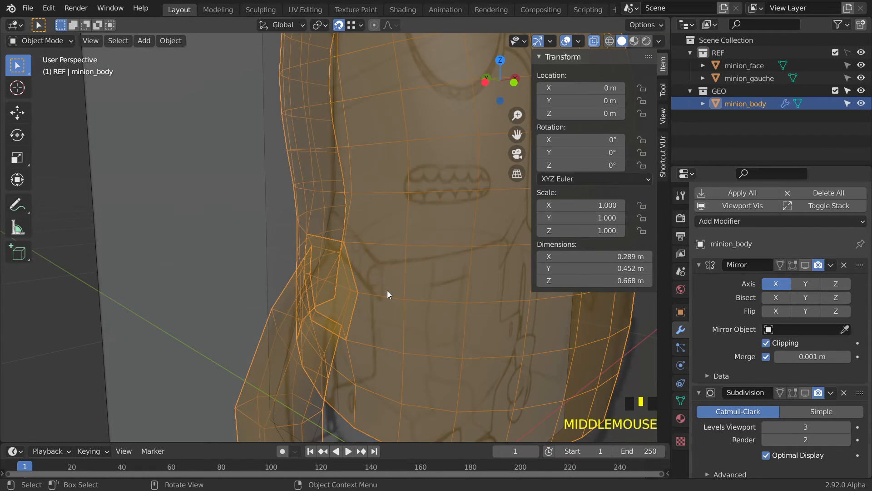
key(Tab)
key(1)
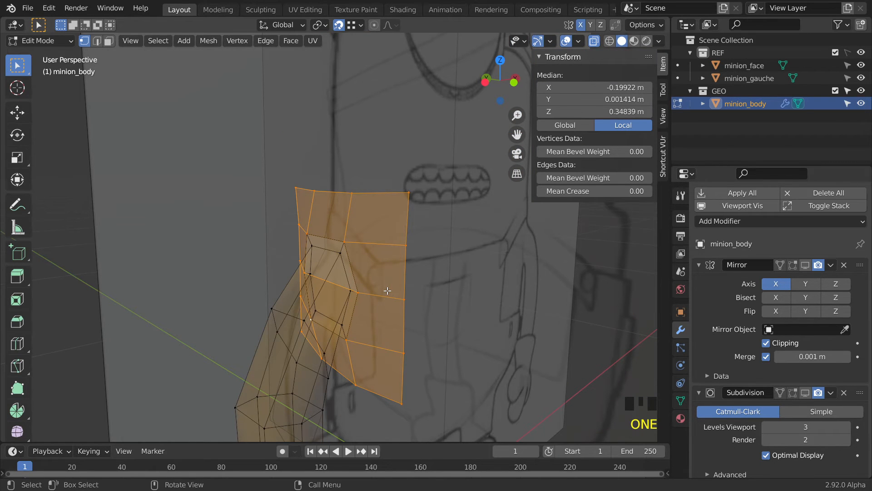
key(a)
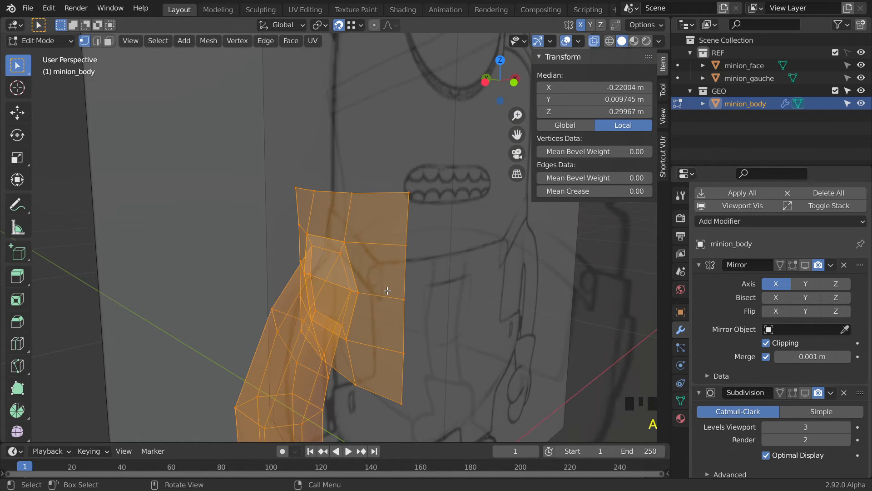
right_click(387, 290)
middle_drag(407, 267, 323, 256)
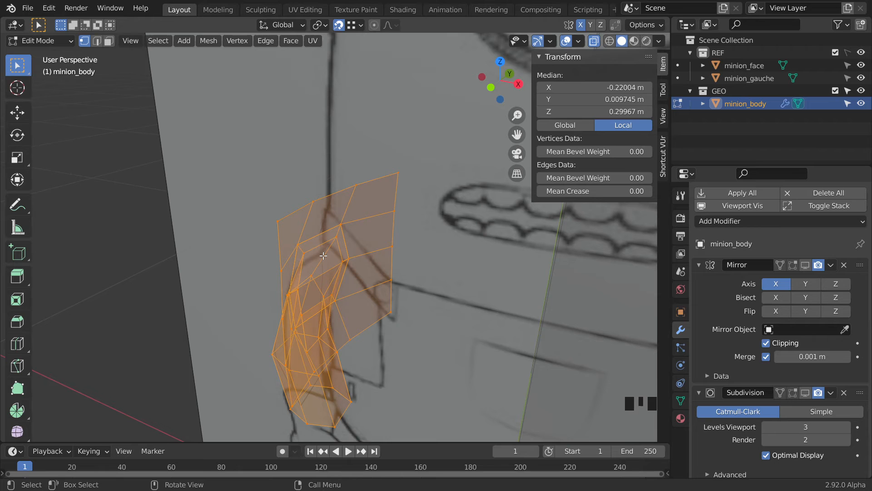
Step: In face selection mode, delete the two body faces that cover the arm's opening
key(3)
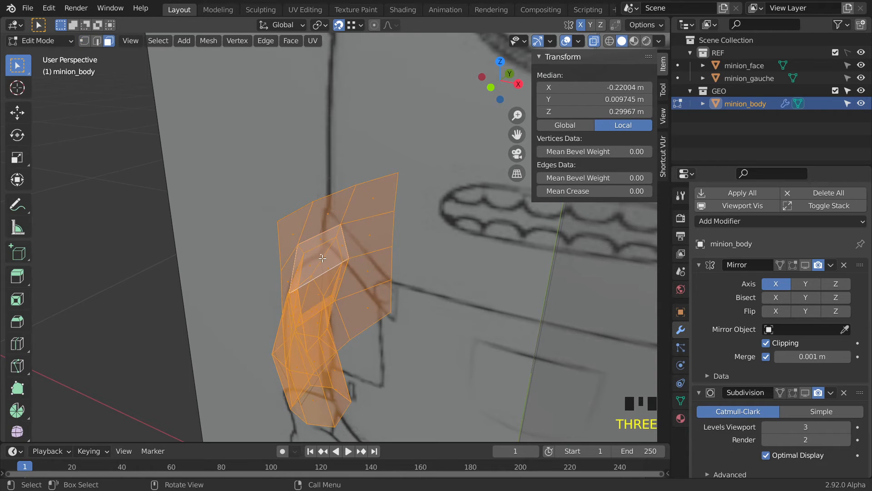
click(320, 262)
middle_drag(334, 269, 333, 286)
shift+click(333, 297)
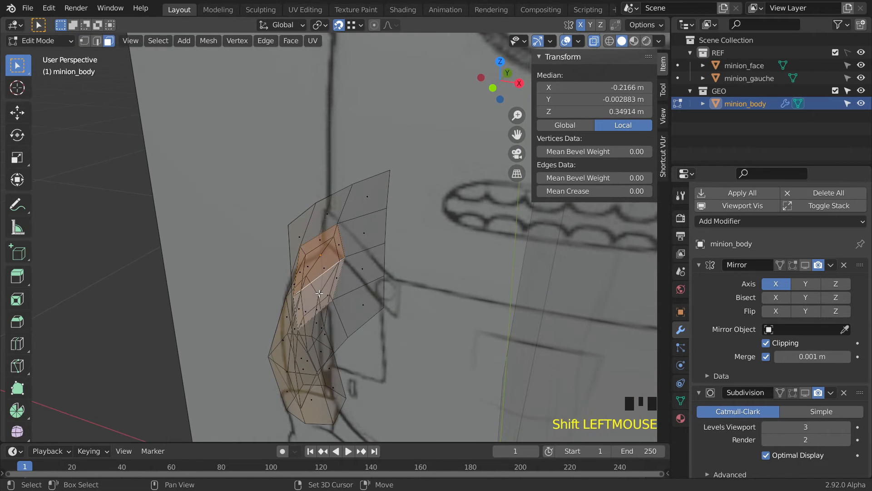
key(x)
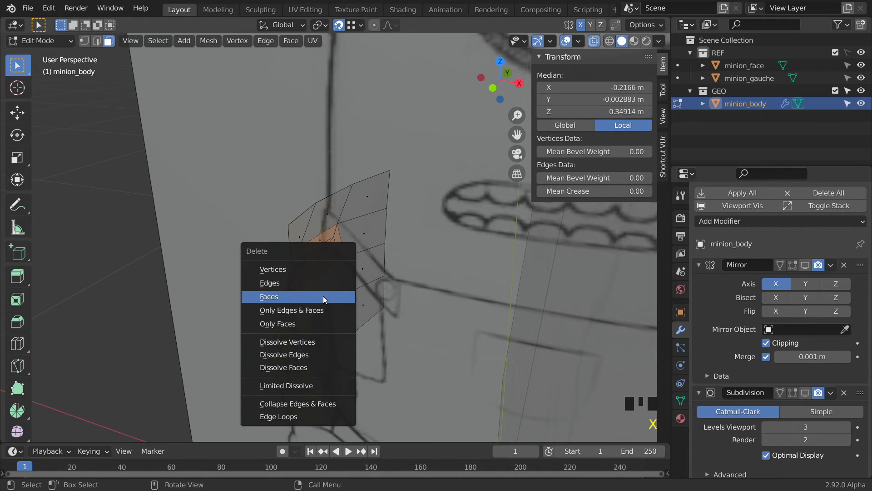
click(323, 296)
middle_drag(323, 296, 327, 278)
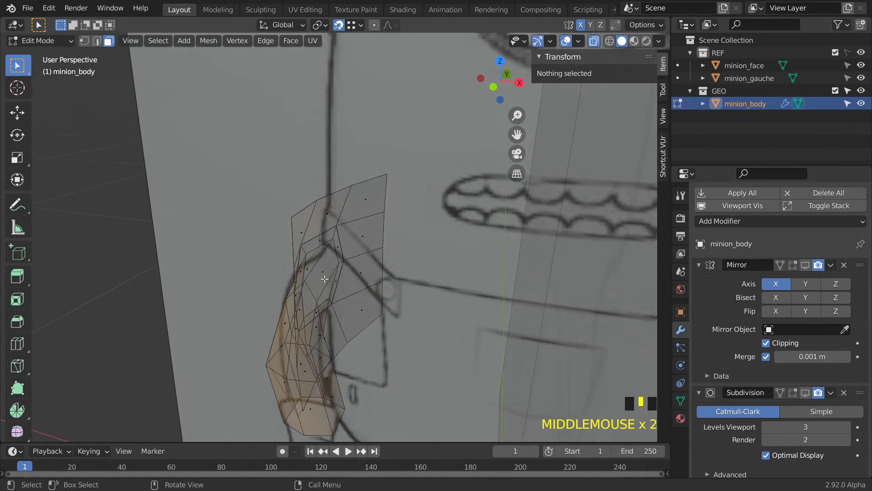
Step: Turn off X-ray and isolate the body mesh in local view, framing the arm joint
key(alt+z)
key(KP_Divide)
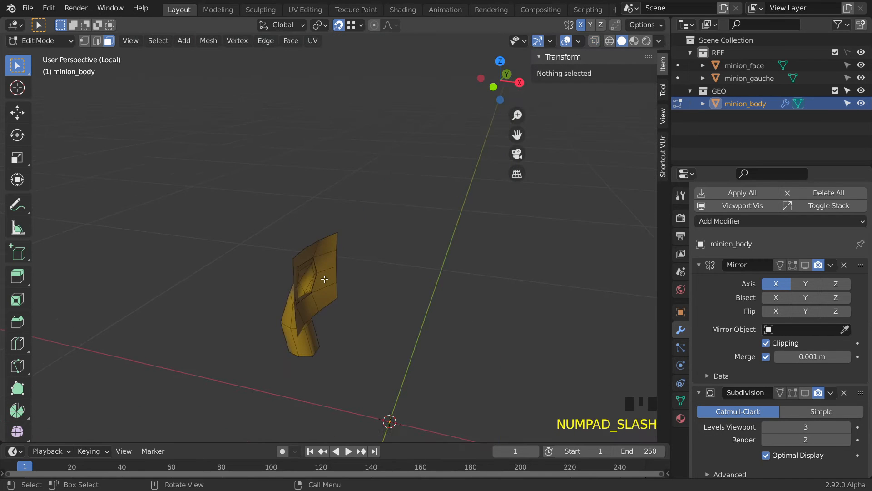
middle_drag(323, 281, 437, 268)
scroll(300, 295, down, 5)
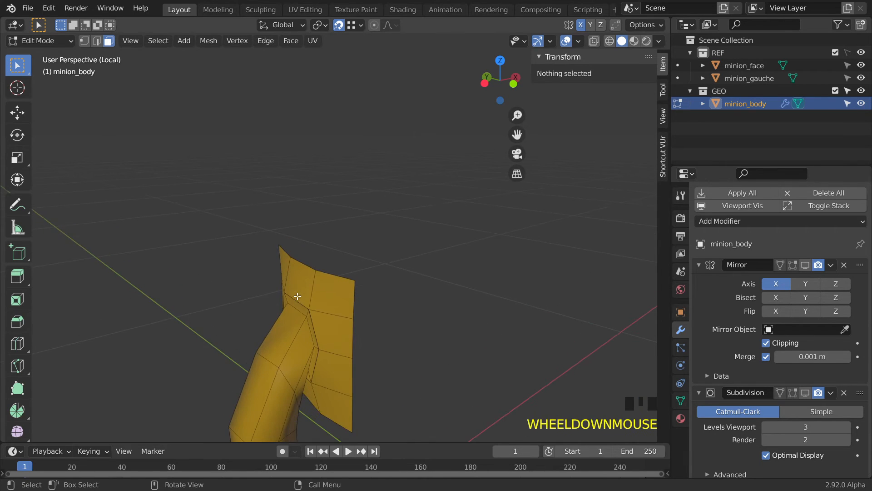
shift+middle_drag(349, 325, 420, 265)
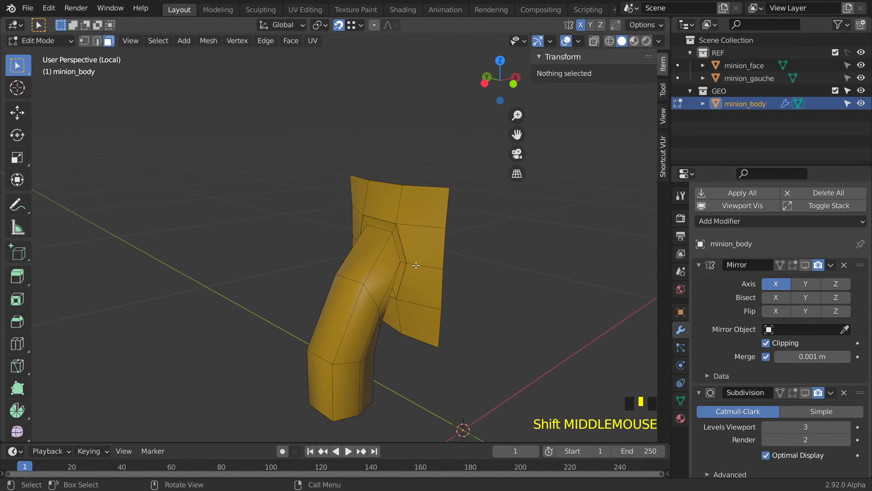
Step: Select all visible vertices and merge them by distance to weld the arm to the body
key(1)
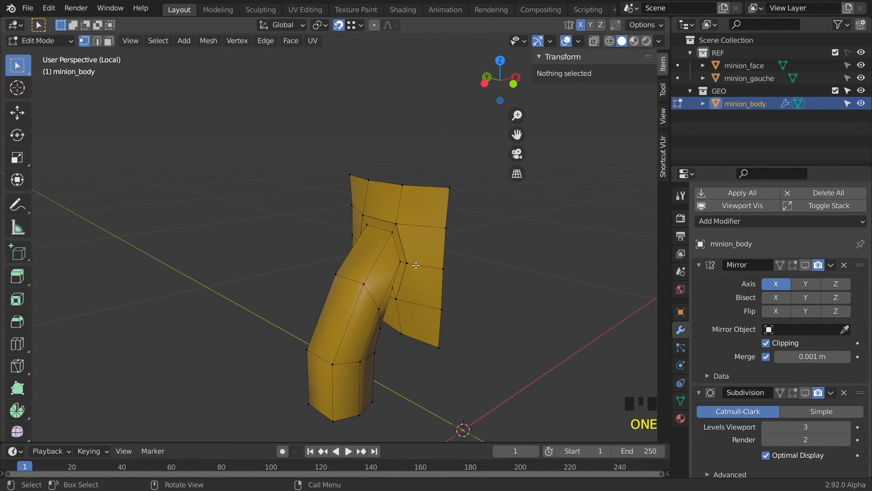
key(a)
right_click(416, 265)
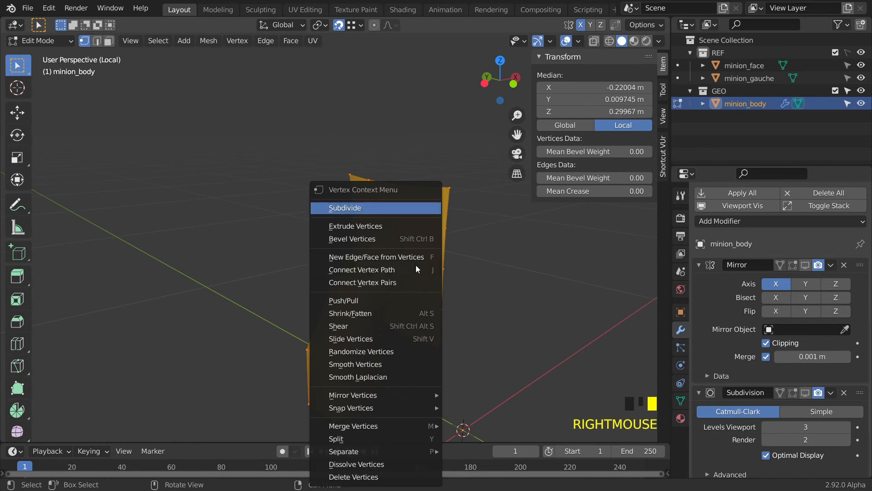
mouse_move(396, 425)
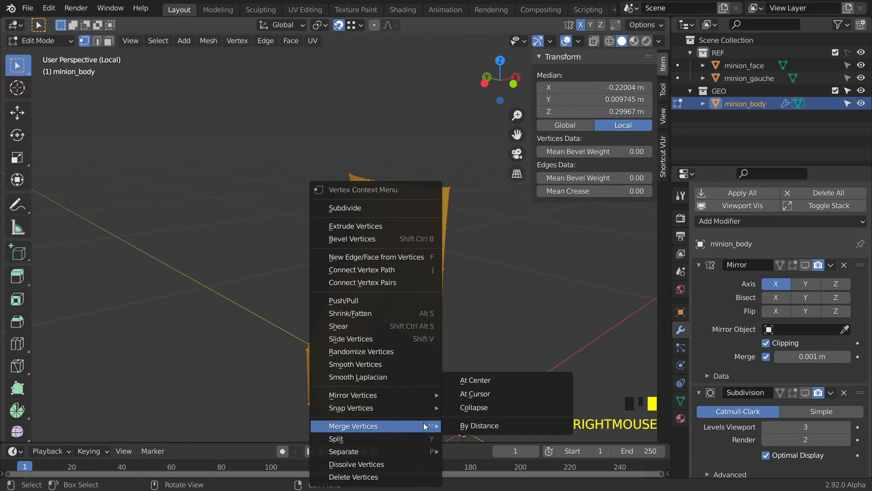
click(502, 426)
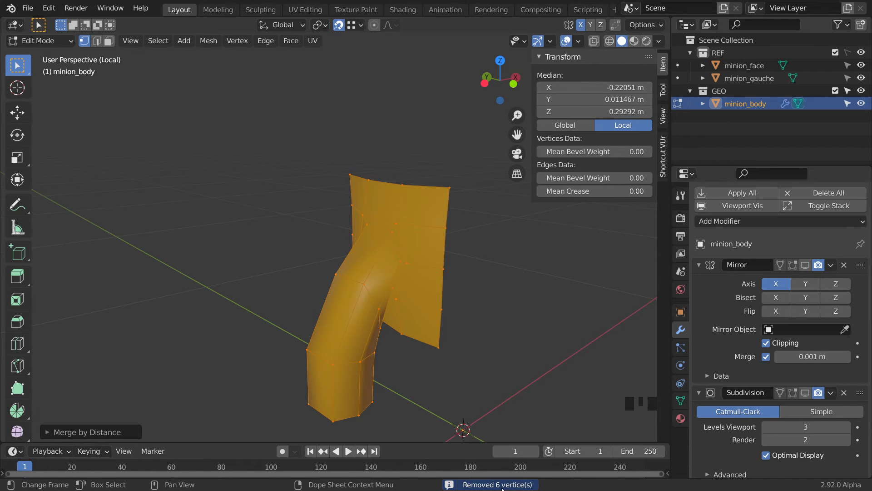
mouse_move(377, 214)
middle_down()
mouse_move(462, 240)
mouse_move(492, 201)
mouse_move(444, 185)
mouse_move(389, 208)
middle_up()
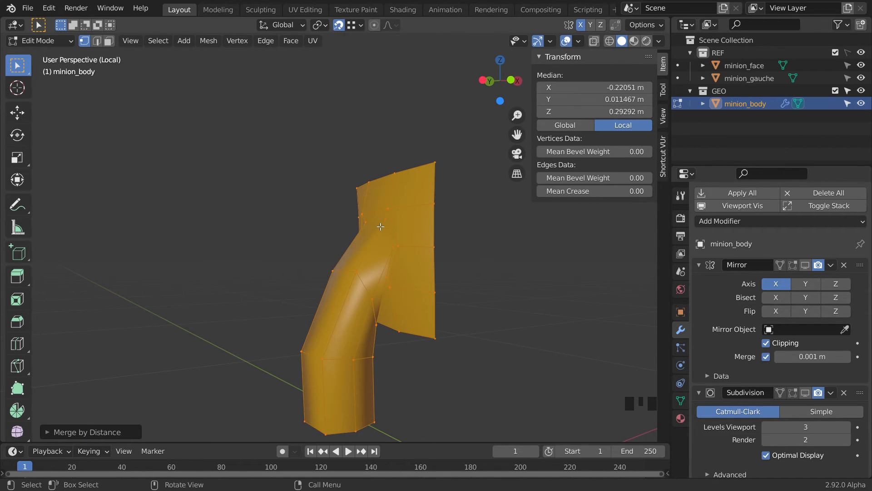
Step: Return to Object Mode, leave local view, and compare the joined arm with the front reference
key(Tab)
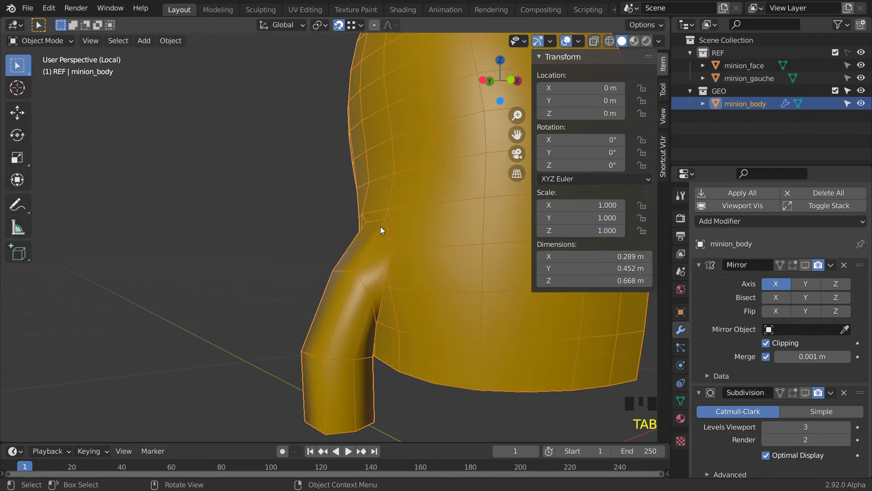
middle_drag(426, 275, 366, 296)
scroll(381, 297, down, 3)
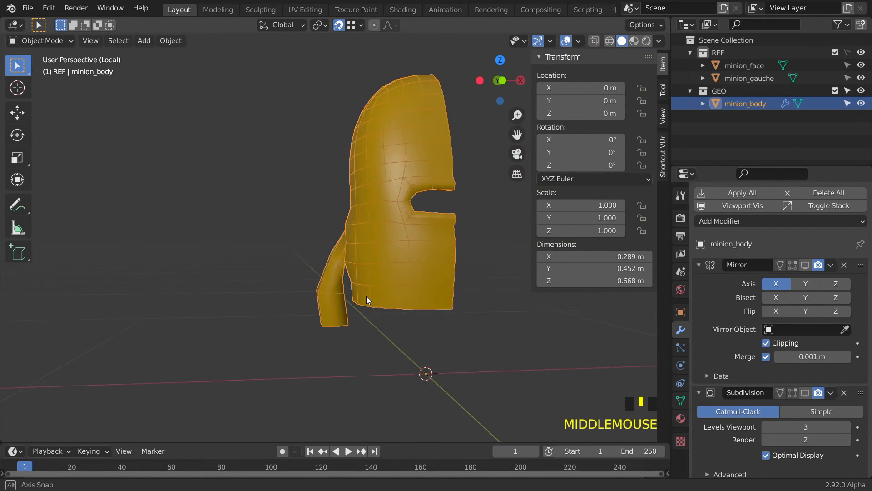
scroll(366, 296, down, 2)
scroll(366, 296, up, 1)
scroll(366, 297, up, 3)
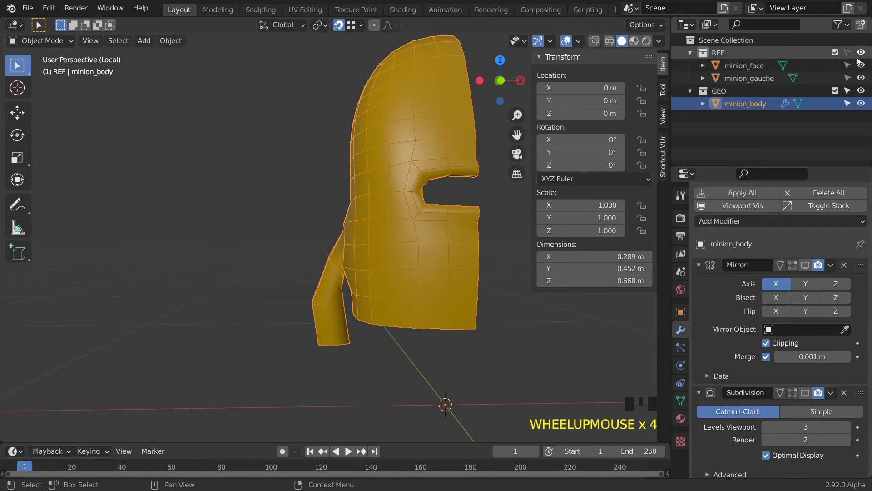
key(KP_Divide)
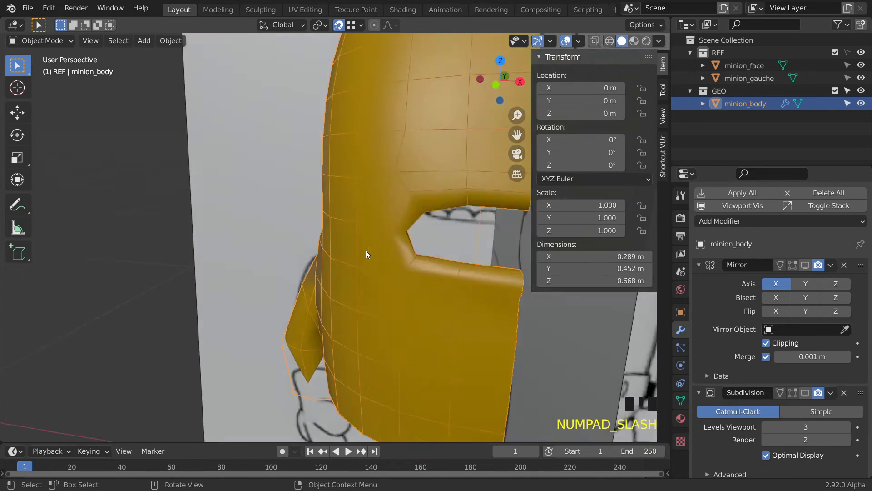
scroll(392, 264, down, 4)
key(KP_1)
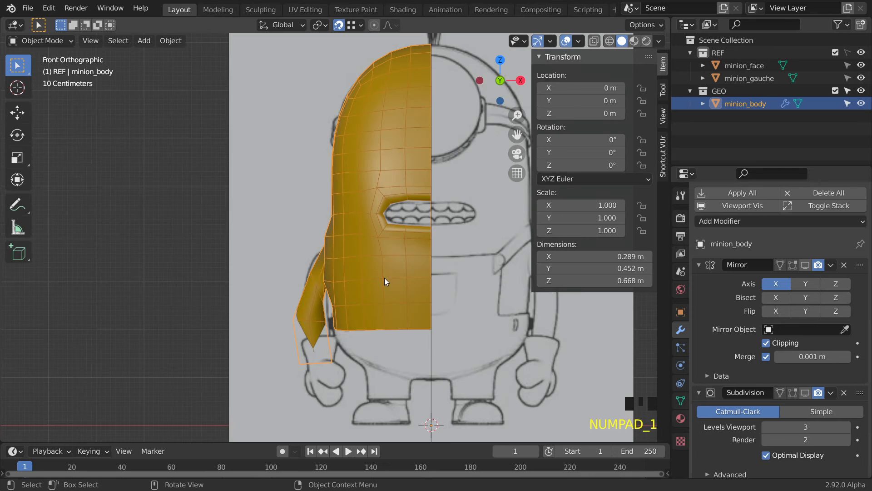
scroll(304, 330, up, 2)
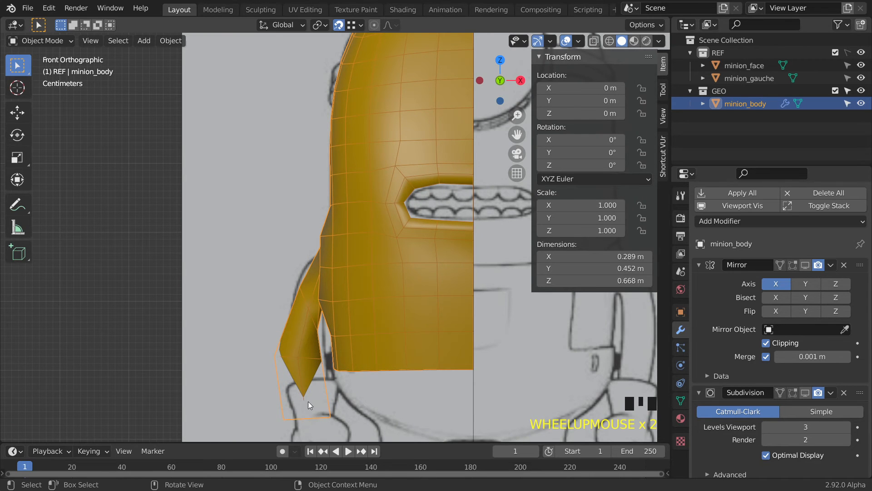
Step: Enter Edit Mode in the right orthographic view and enable the Mirror modifier for viewport, Edit Mode and cage display
key(Tab)
click(307, 357)
middle_drag(307, 357, 379, 383)
scroll(379, 383, down, 2)
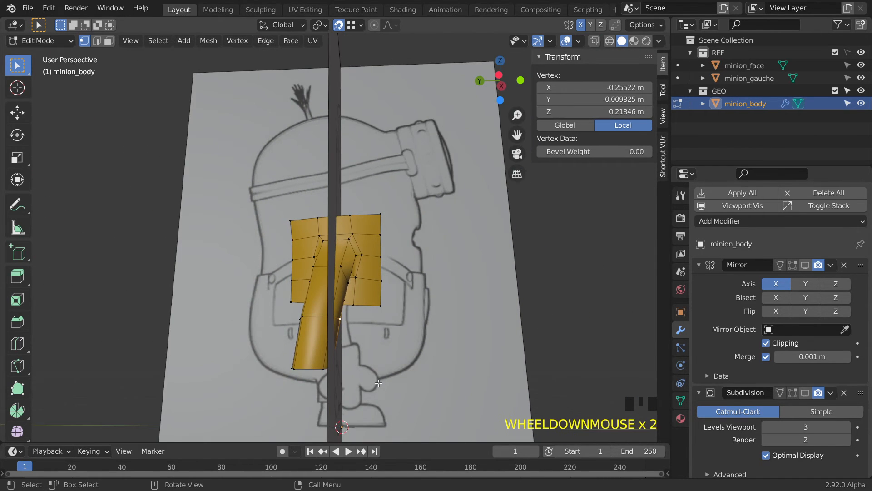
key(KP_3)
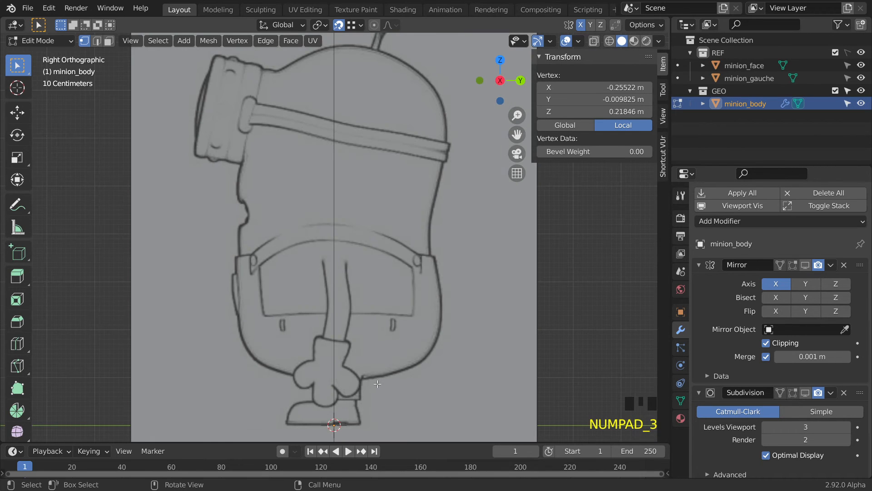
click(804, 267)
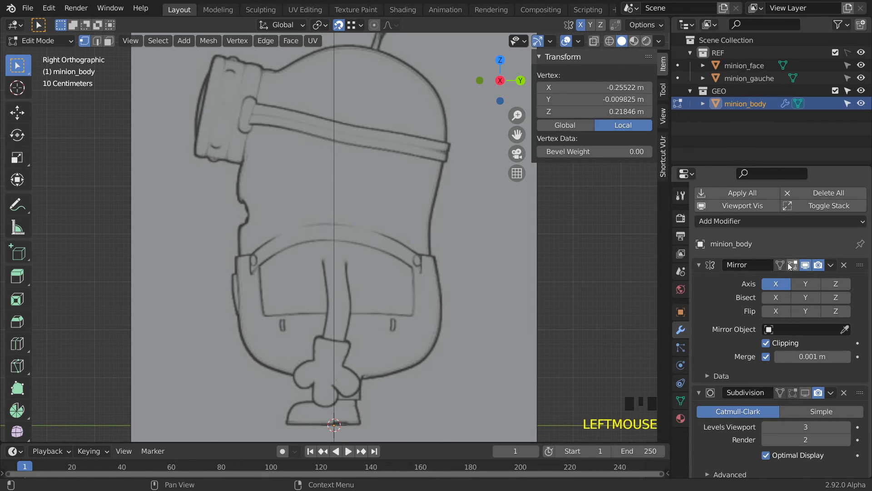
click(793, 266)
click(777, 267)
Step: With X-ray on, move the arm's end loop onto the cuff in the side reference and scale it down to the wrist's width
drag(319, 377, 385, 354)
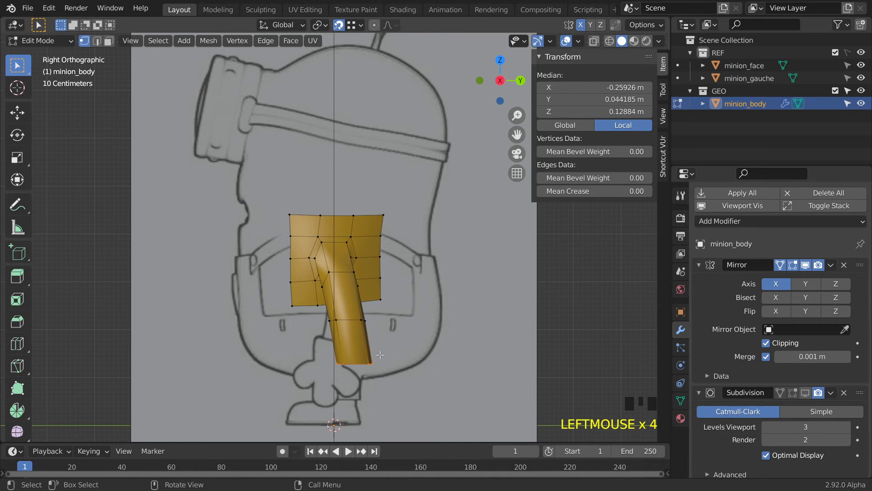
key(alt+z)
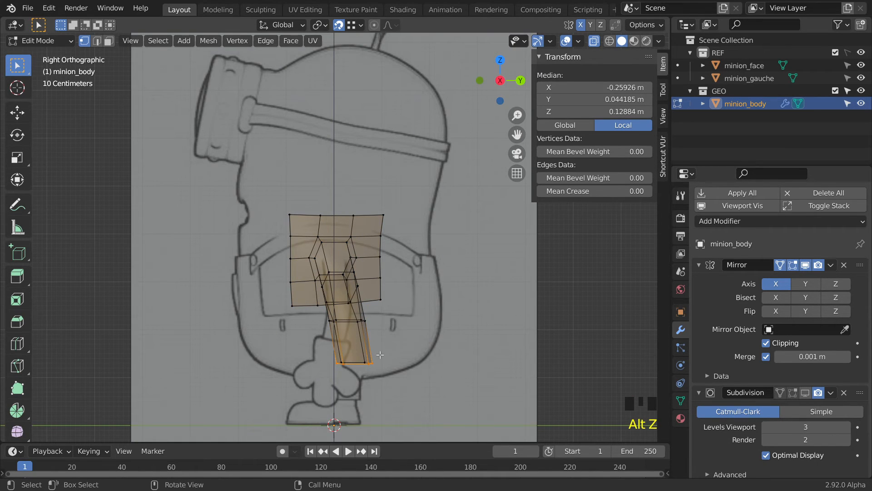
key(g)
right_click(362, 349)
click(384, 386)
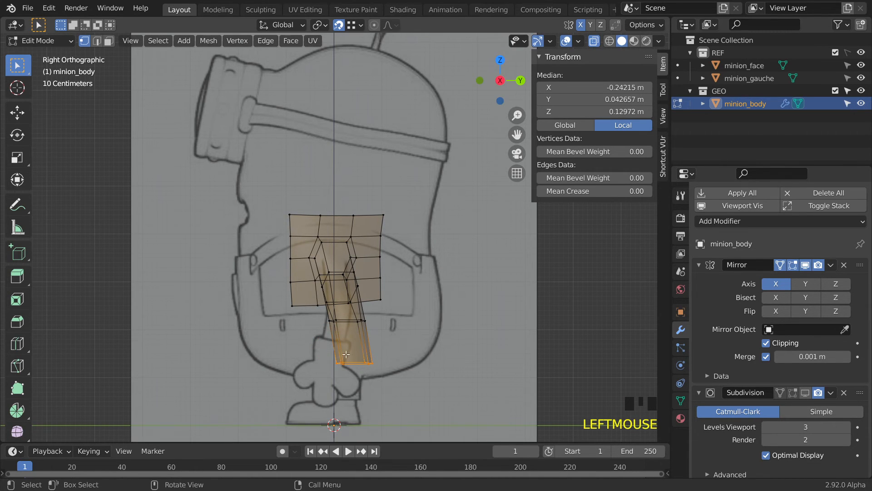
key(g)
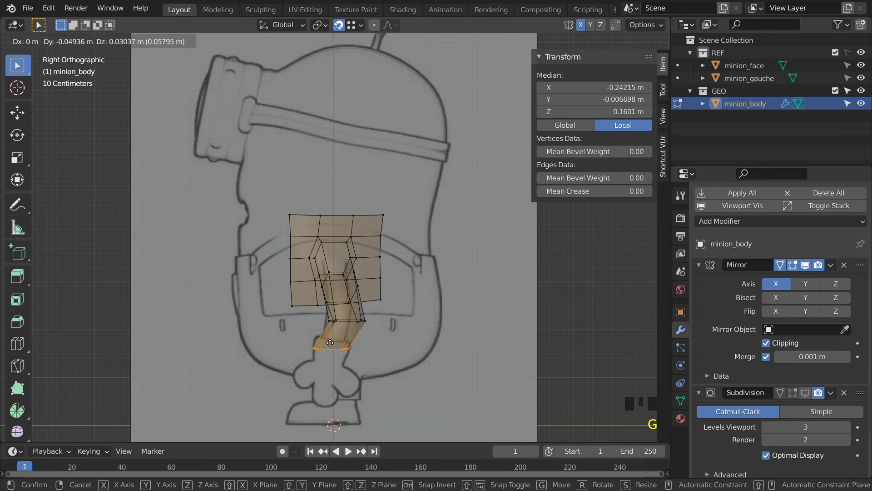
click(366, 348)
key(s)
click(371, 355)
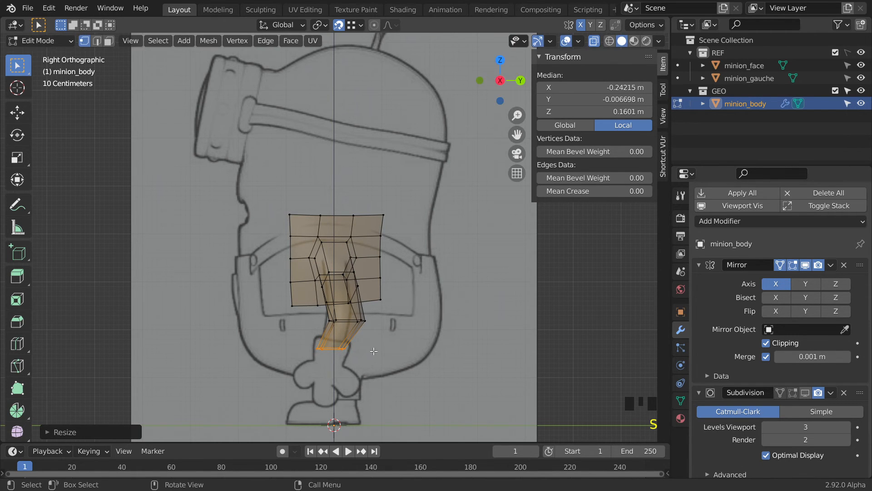
key(g)
click(373, 346)
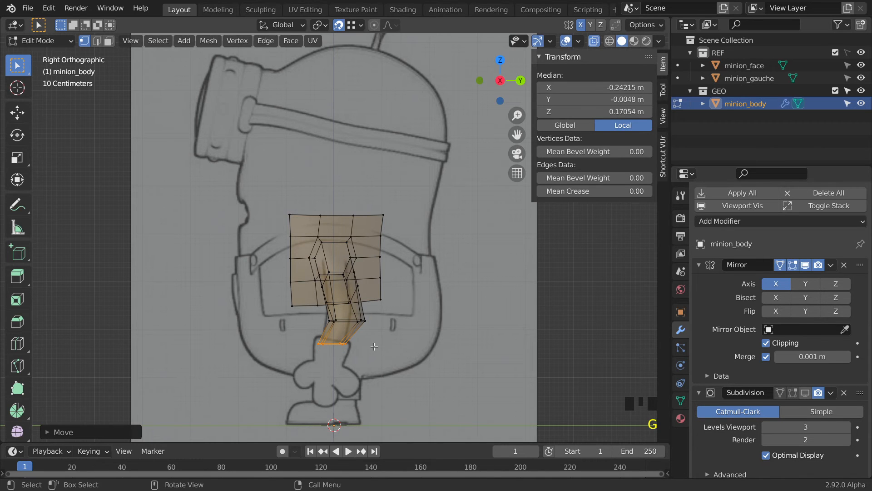
Step: Turn off snapping, move the forearm's middle edge loop up and forward onto the arm in the side reference, and scale it to fit
click(363, 318)
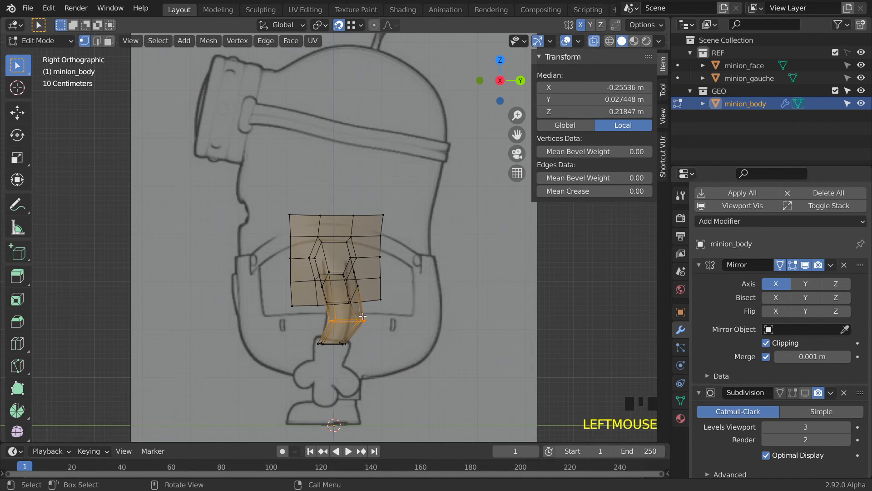
key(g)
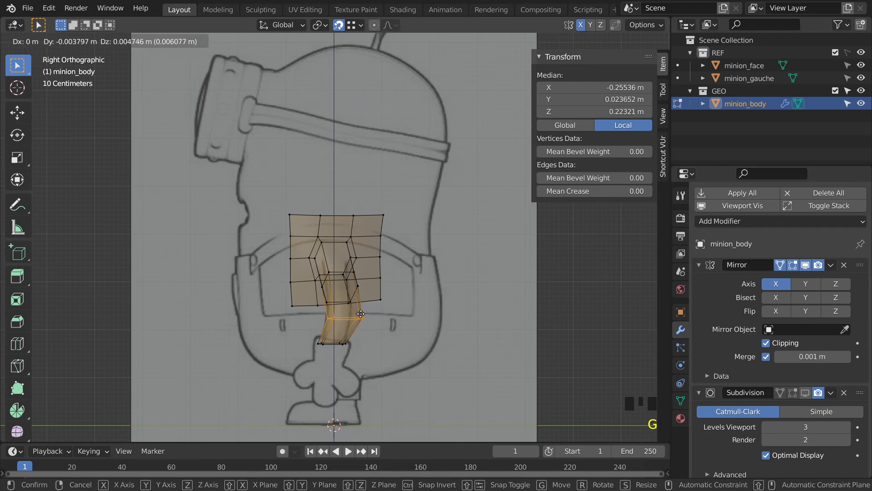
right_click(376, 312)
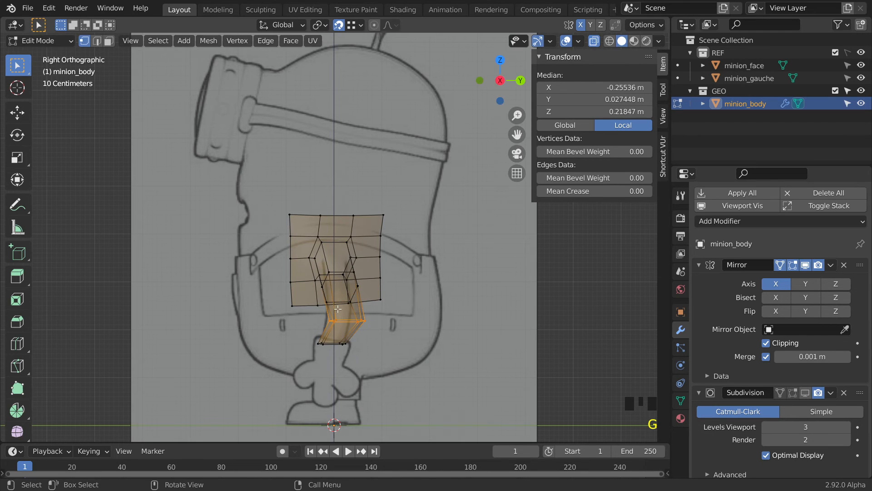
click(338, 26)
key(g)
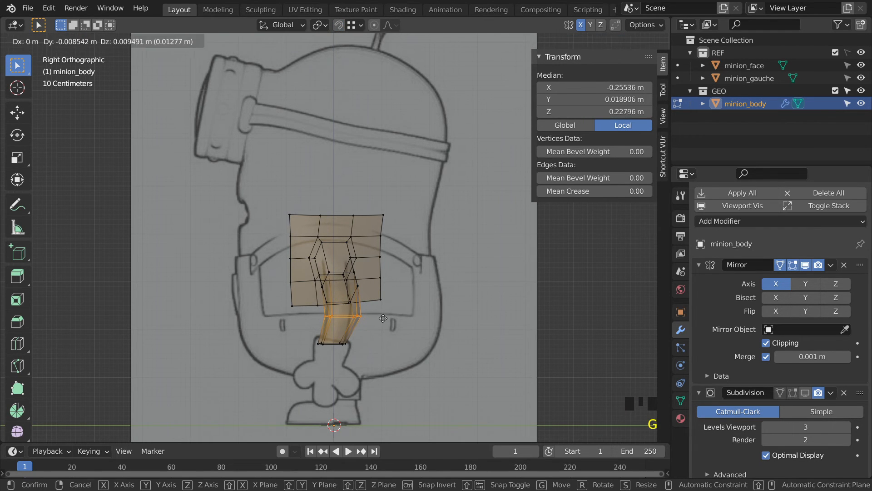
click(382, 315)
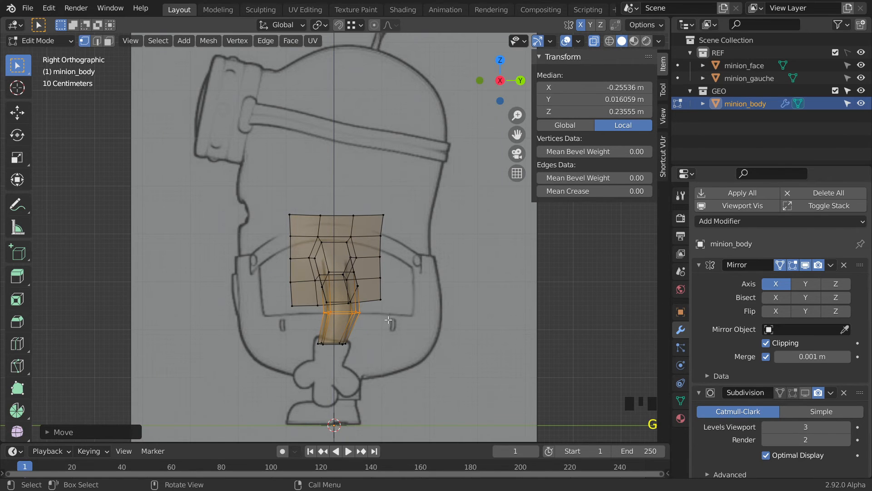
key(s)
click(382, 318)
middle_drag(382, 318, 581, 332)
scroll(438, 326, down, 2)
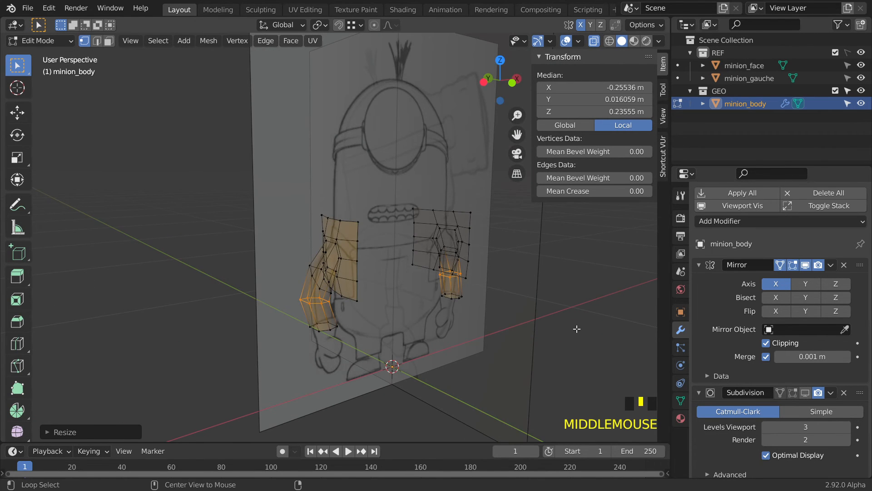
Step: Turn off X-ray and enable the Subdivision modifier's display in the viewport and in Edit Mode
key(alt+z)
middle_drag(470, 276, 654, 313)
click(793, 393)
click(794, 392)
middle_drag(522, 268, 454, 254)
scroll(288, 280, up, 4)
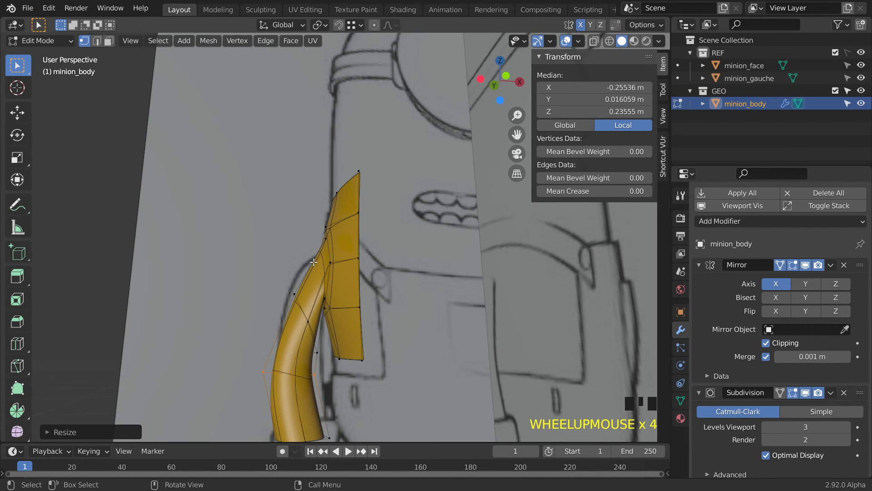
Step: Move the upper arm's edge loop about 0.046 m up along Z to round the shoulder bend
middle_drag(313, 262, 304, 266)
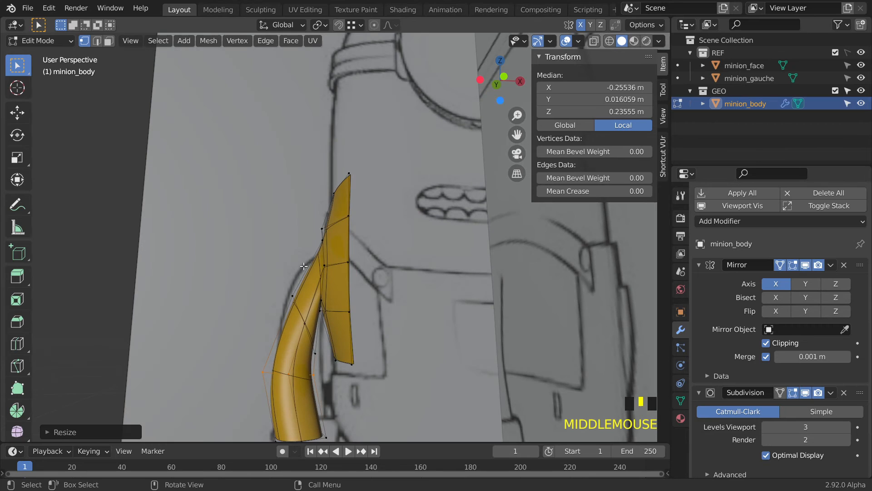
alt+click(304, 321)
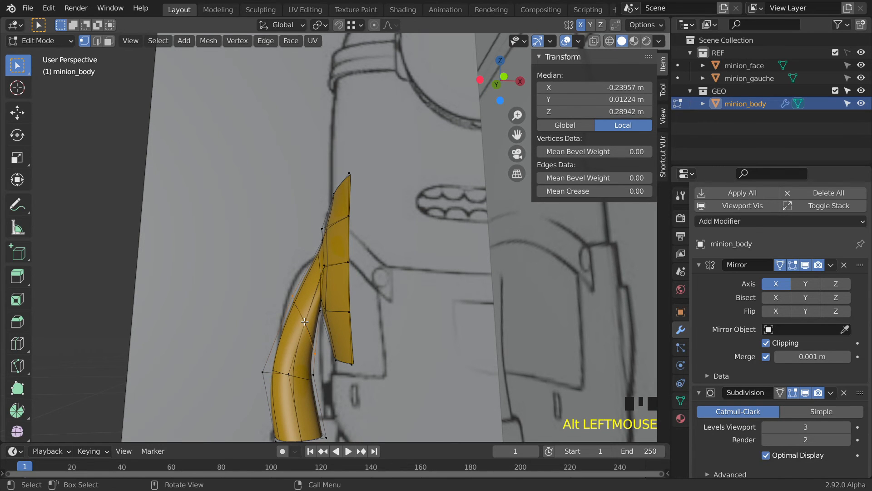
key(g)
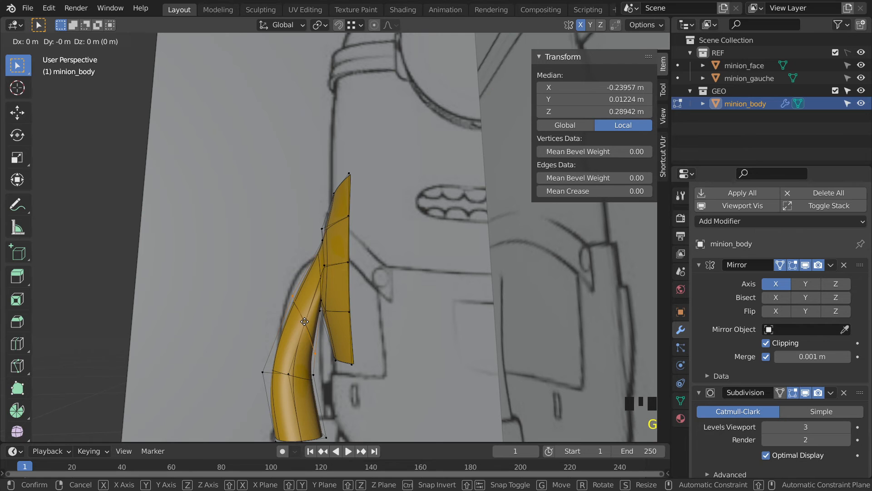
key(z)
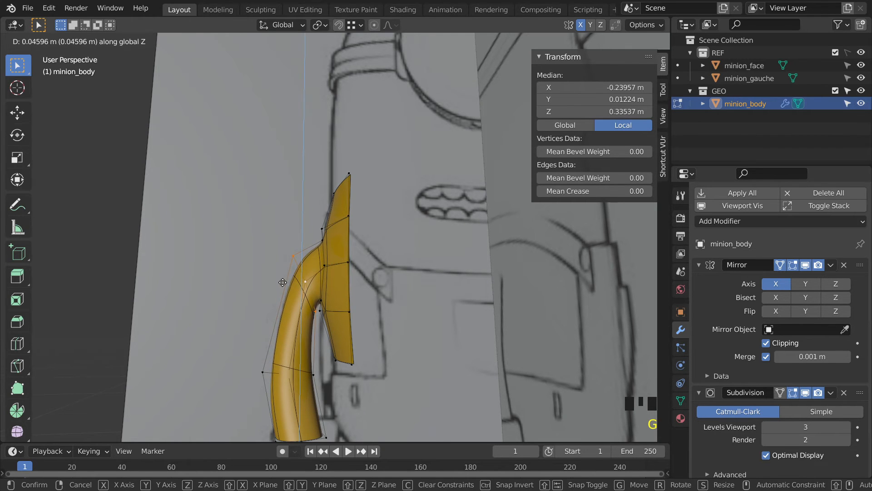
click(283, 282)
Step: Move the inner vertex of the forearm's middle loop about 0.013 m along X toward the body
scroll(283, 282, down, 2)
middle_drag(283, 282, 368, 317)
middle_drag(298, 310, 302, 327)
scroll(306, 334, down, 2)
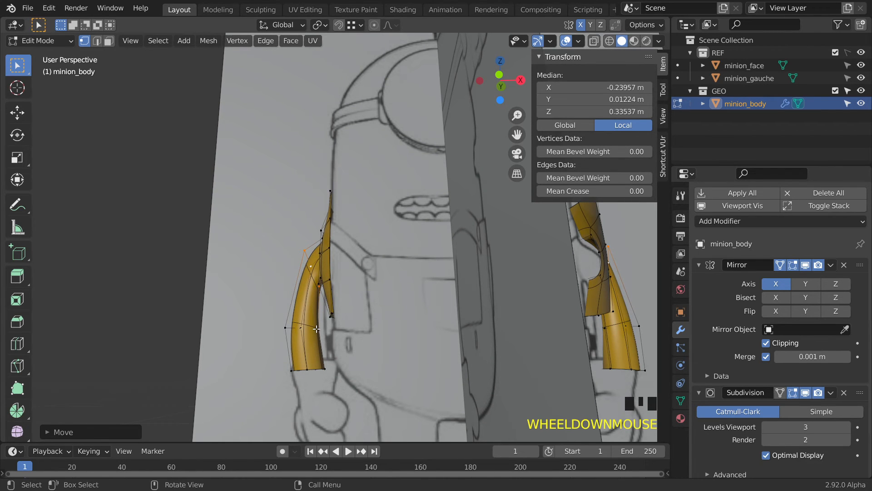
click(317, 329)
key(g)
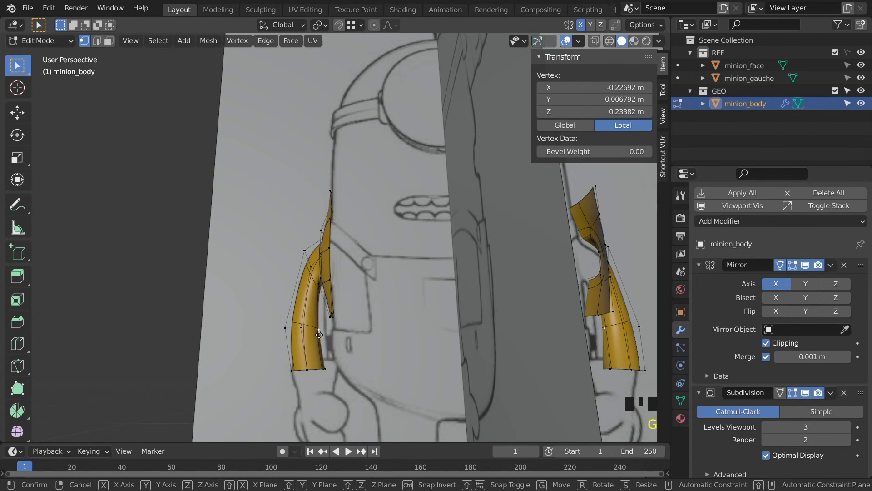
key(x)
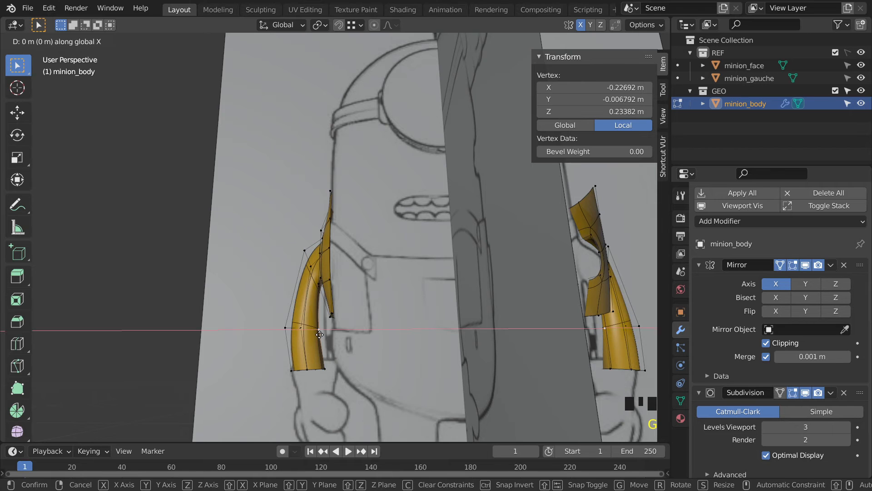
click(326, 335)
Step: In front view, select the shoulder vertices through the mesh and move them slightly inward onto the body outline of the reference
scroll(314, 289, up, 2)
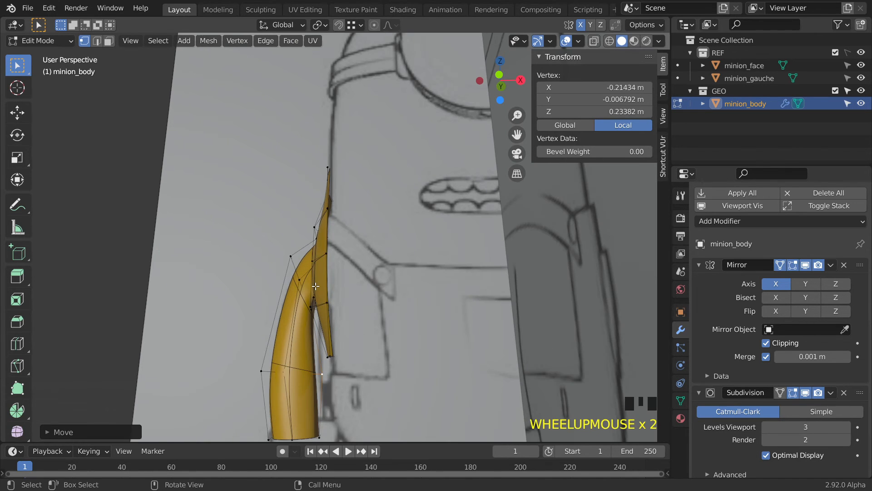
key(KP_1)
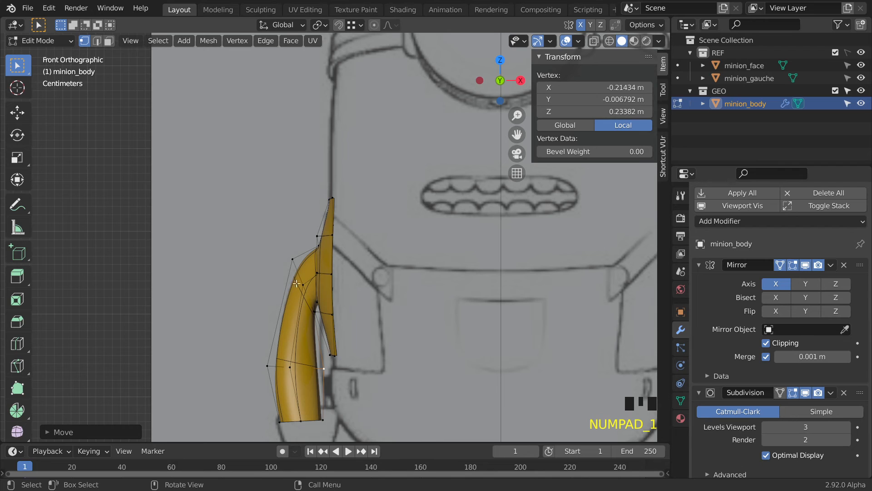
click(314, 311)
drag(271, 226, 307, 289)
drag(325, 323, 323, 323)
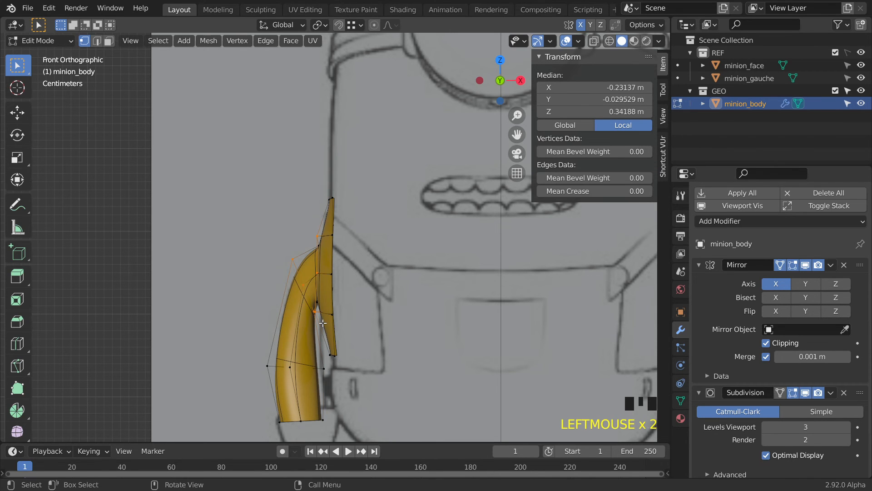
key(alt+z)
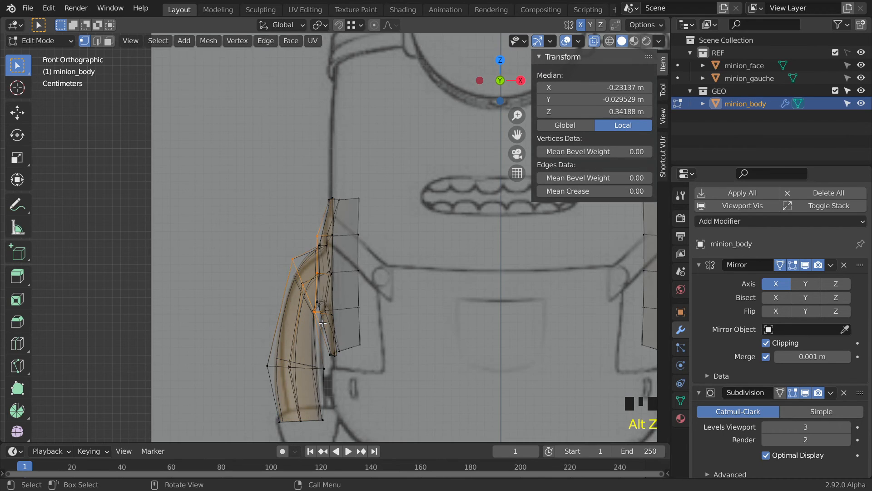
drag(272, 230, 316, 269)
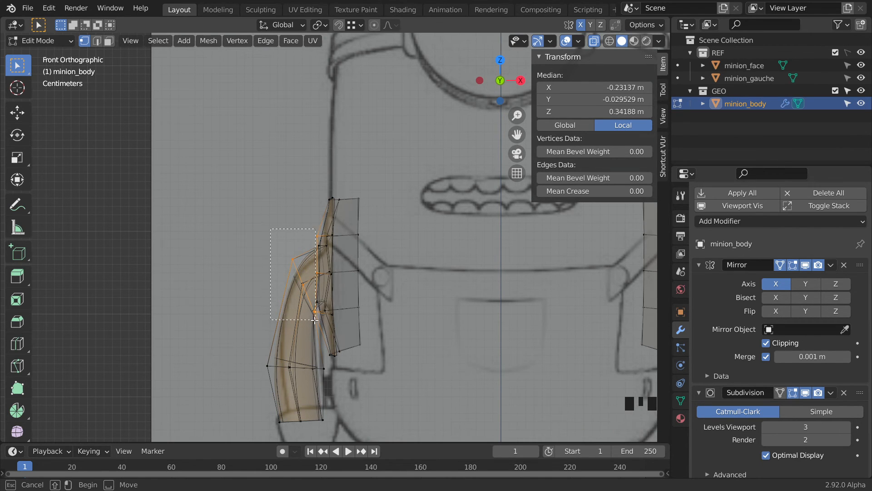
drag(341, 319, 341, 321)
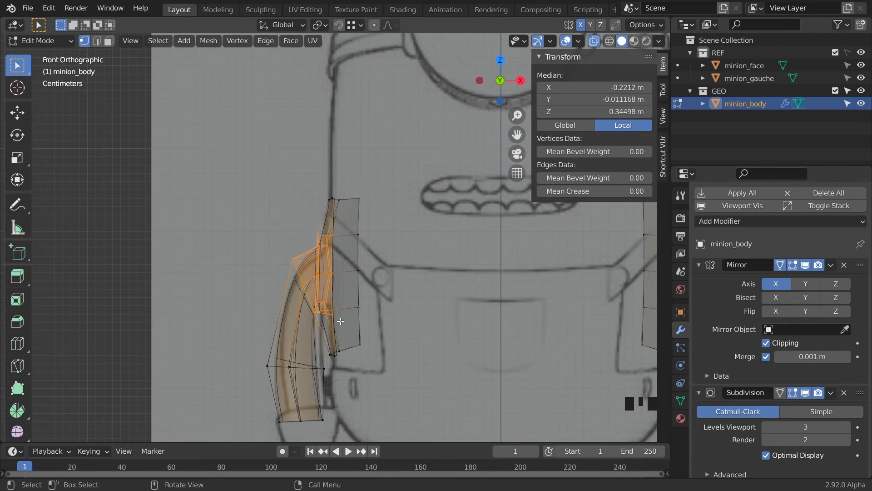
key(alt+z)
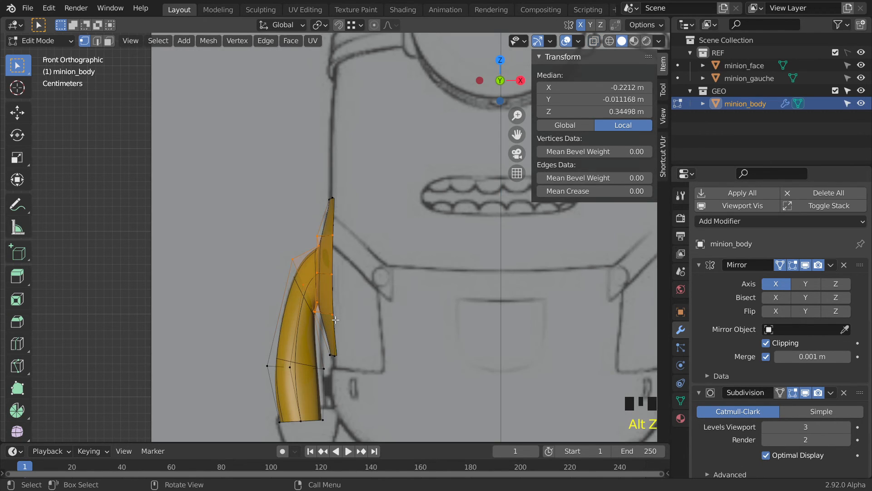
key(g)
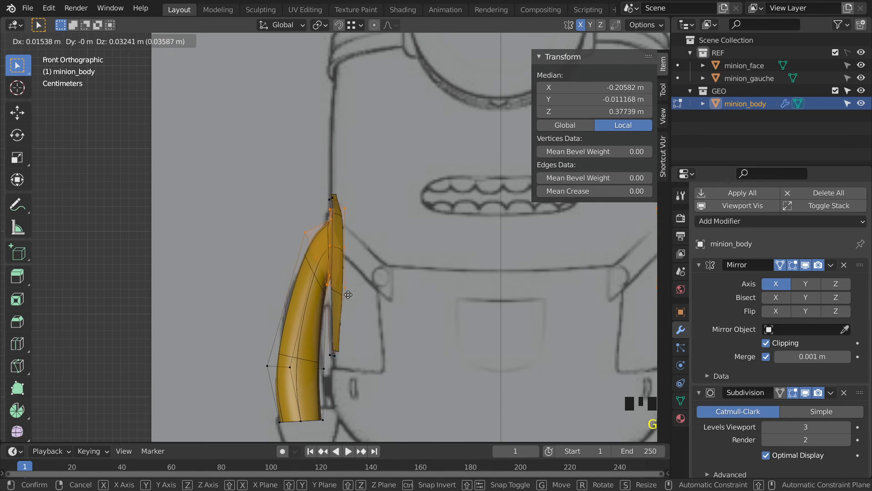
click(340, 318)
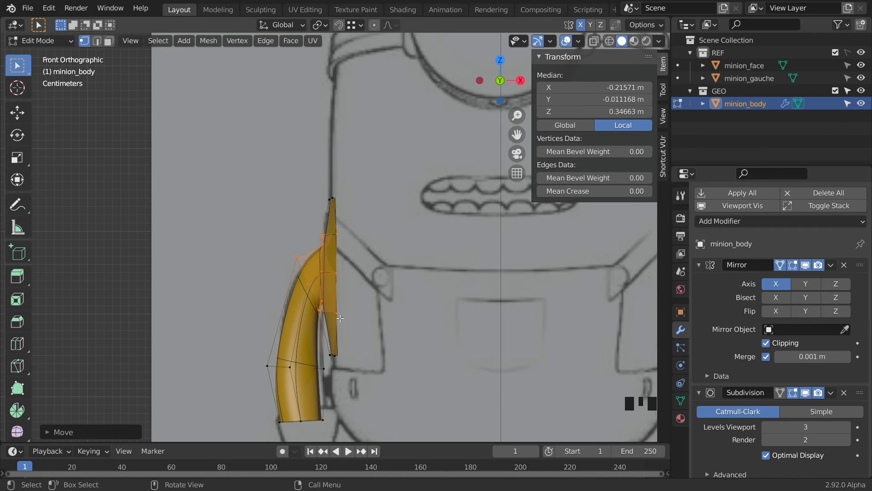
Step: Move the front vertex of the forearm's middle loop slightly inward to even out the loop
click(330, 353)
middle_drag(354, 352, 312, 372)
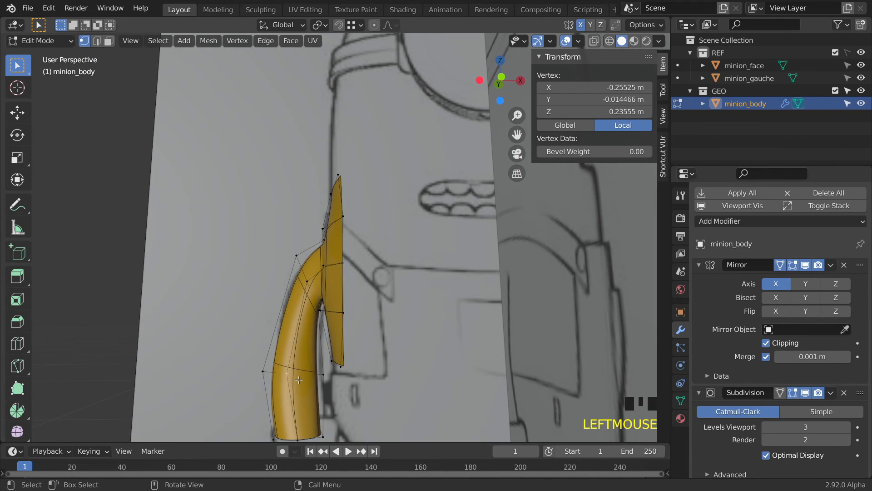
key(g)
click(230, 371)
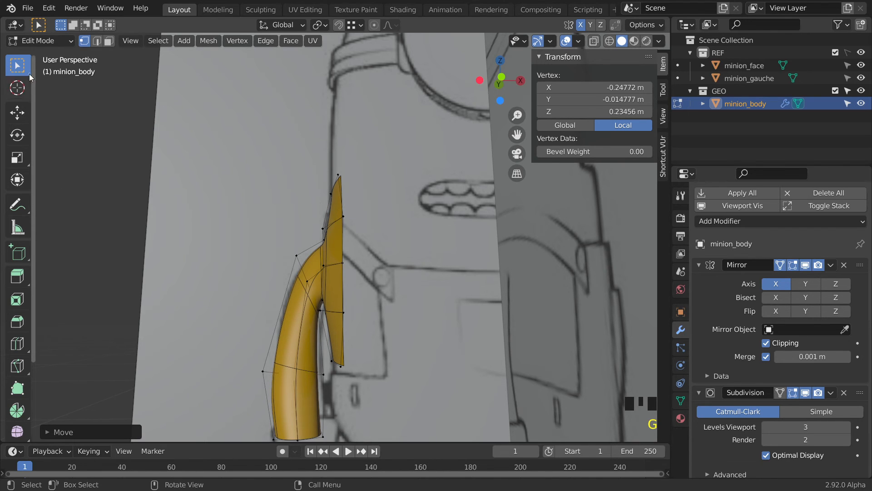
Step: Switch the selection tool to Tweak and reposition the outer and inner vertices of the forearm's middle loop
click(41, 40)
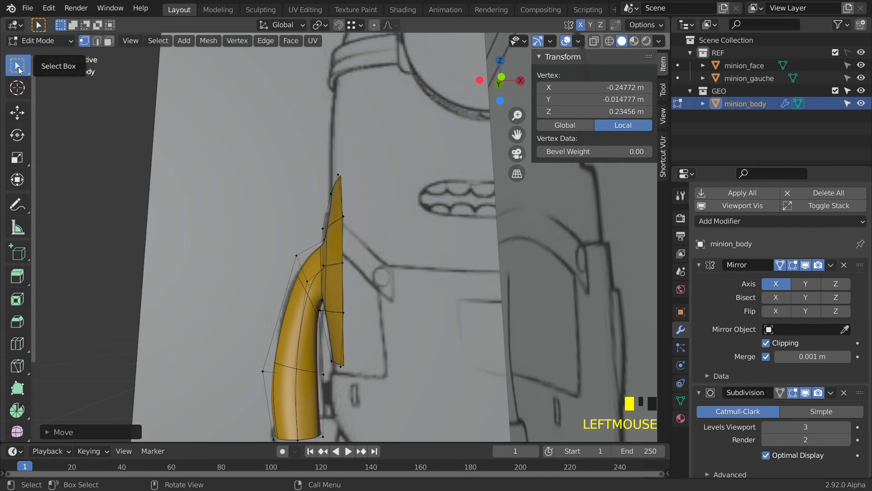
click(18, 64)
click(68, 69)
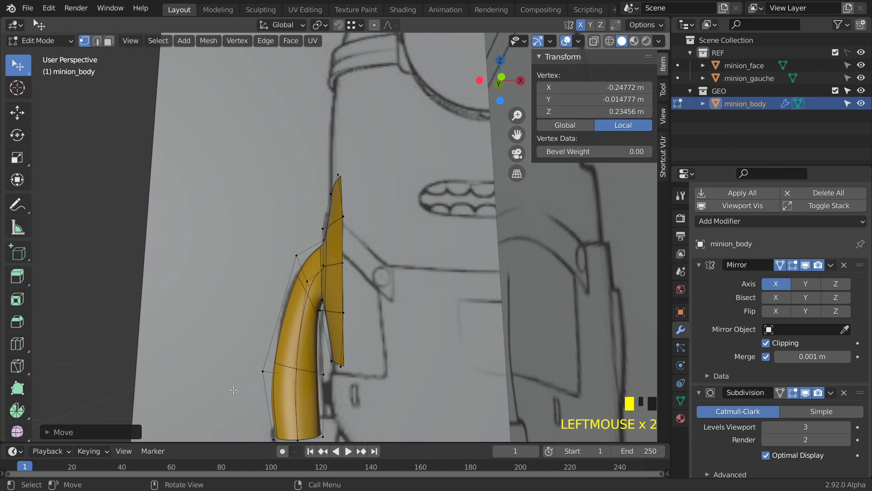
drag(261, 371, 271, 355)
drag(323, 373, 286, 366)
Step: From behind the model, raise the back vertices of the forearm's middle loop and adjust the wrist vertices
middle_drag(286, 366, 583, 377)
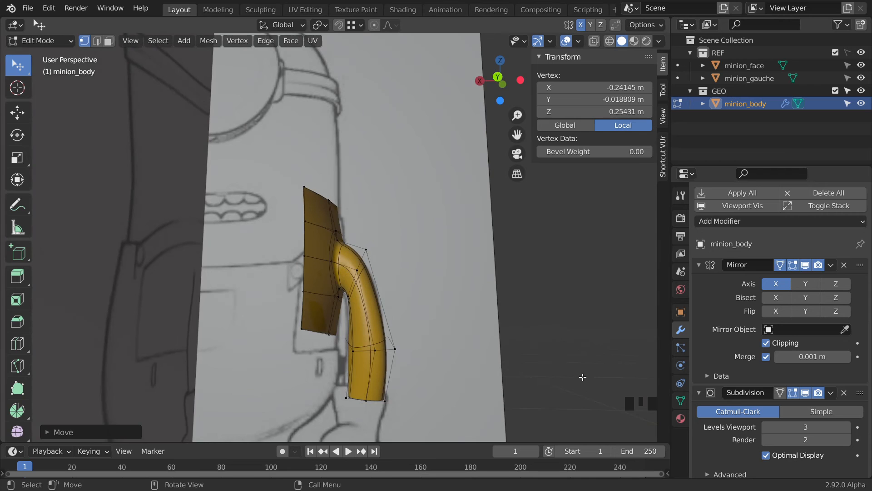
drag(353, 350, 384, 331)
drag(384, 330, 382, 317)
mouse_move(361, 344)
mouse_down()
mouse_move(366, 330)
mouse_move(348, 334)
mouse_up()
drag(385, 400, 361, 400)
click(361, 402)
Step: Nudge the inner vertices of the forearm's middle loop to smooth the underside of the arm
middle_drag(361, 400, 341, 325)
mouse_move(334, 337)
mouse_down()
mouse_move(341, 334)
mouse_move(332, 324)
mouse_move(339, 328)
mouse_up()
middle_drag(257, 327, 314, 324)
drag(328, 329, 326, 325)
middle_drag(327, 325, 365, 357)
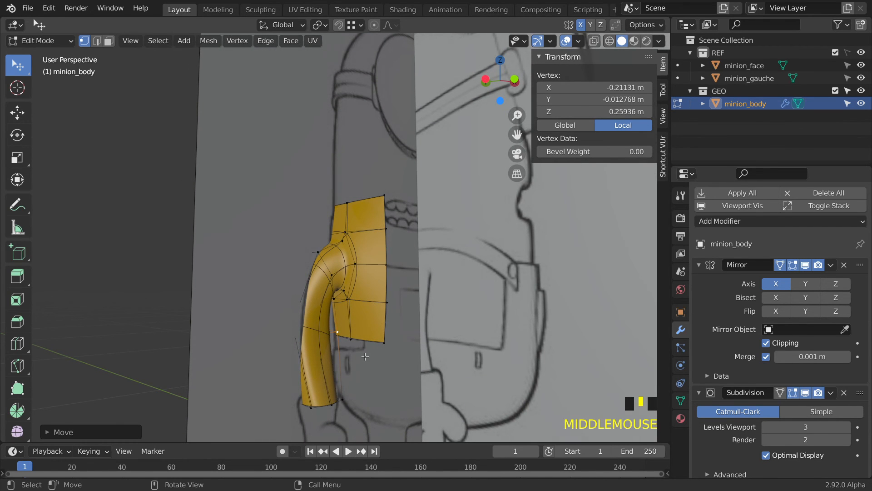
key(alt+e)
click(375, 271)
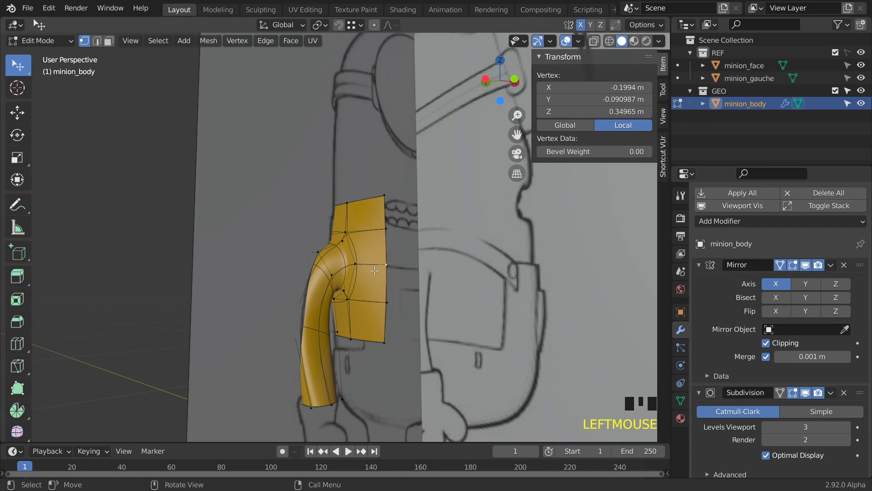
Step: With X-ray on, move the front vertex on the arm's middle loop about 0.021 m along Y toward the front
key(alt+z)
middle_drag(374, 272, 322, 336)
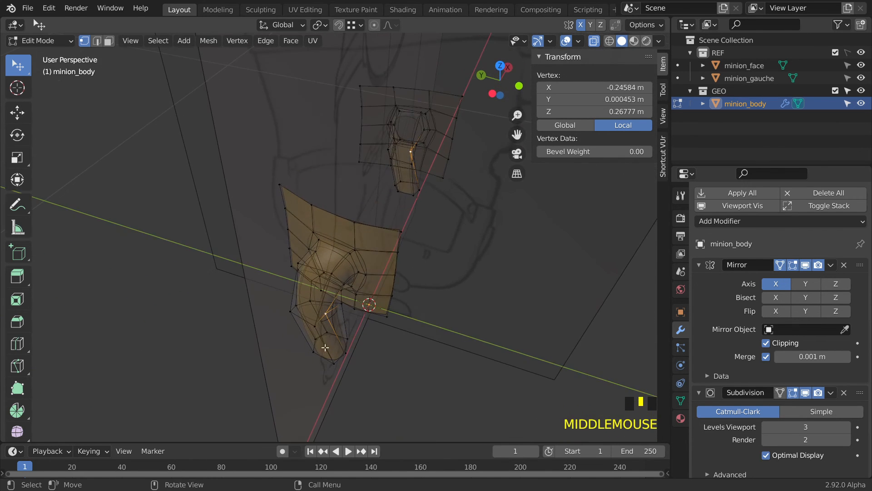
scroll(320, 339, up, 3)
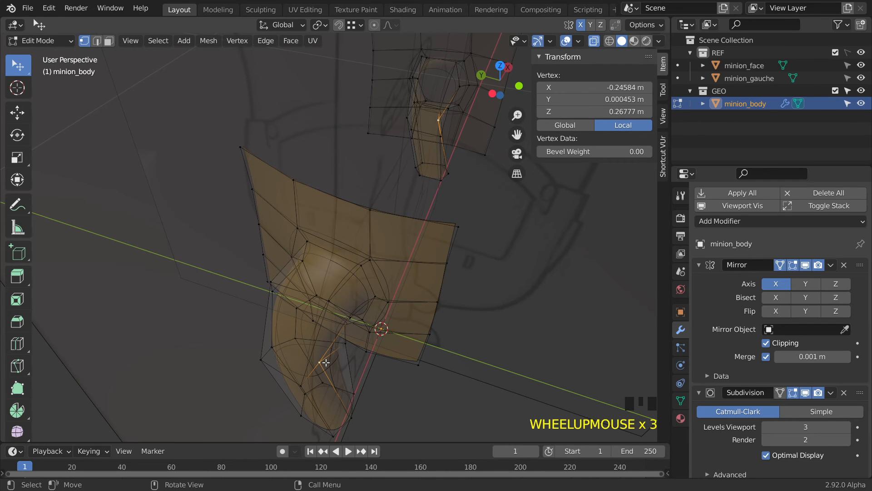
key(g)
key(y)
click(345, 374)
Step: From below the arm, reposition the neighbouring inner vertex to even out the middle loop's spacing
middle_drag(345, 373, 408, 407)
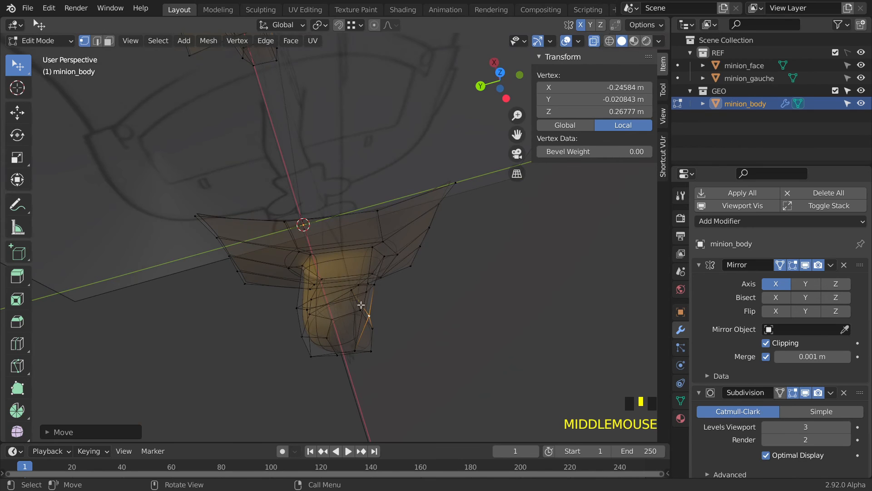
click(351, 293)
key(g)
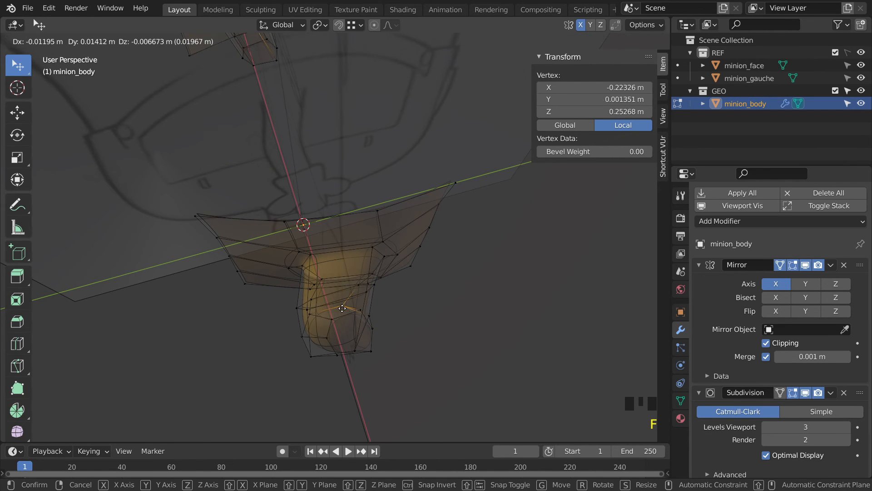
click(347, 303)
Step: Check the arm from other angles and adjust individual vertices around the shoulder opening
middle_drag(348, 303, 258, 304)
scroll(258, 304, down, 2)
middle_drag(296, 361, 471, 337)
scroll(287, 346, down, 2)
click(289, 307)
click(322, 268)
drag(322, 268, 323, 268)
click(351, 263)
Step: From the side, nudge the shoulder, elbow and wrist vertices along the front edge of the arm
middle_drag(332, 291, 386, 256)
drag(336, 259, 338, 260)
middle_drag(337, 259, 359, 273)
drag(348, 303, 350, 308)
drag(359, 375, 356, 371)
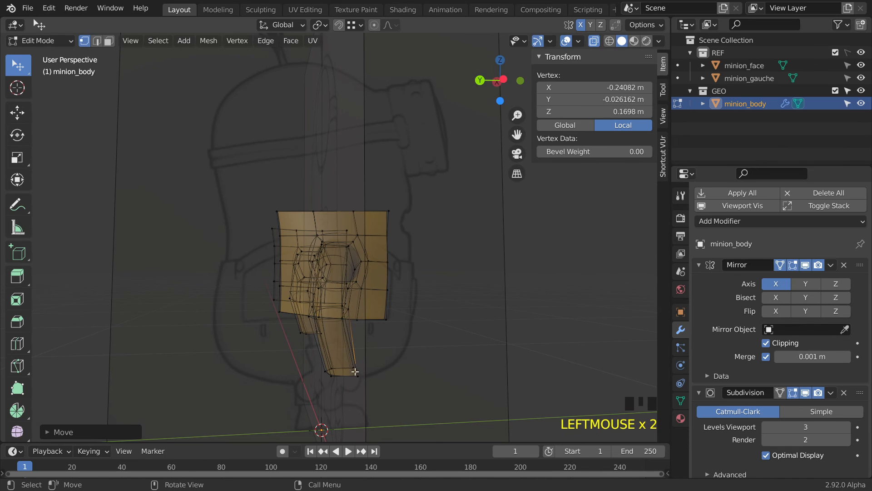
Step: Reveal all the hidden body geometry around the arms and clear the selection
middle_drag(335, 367, 409, 227)
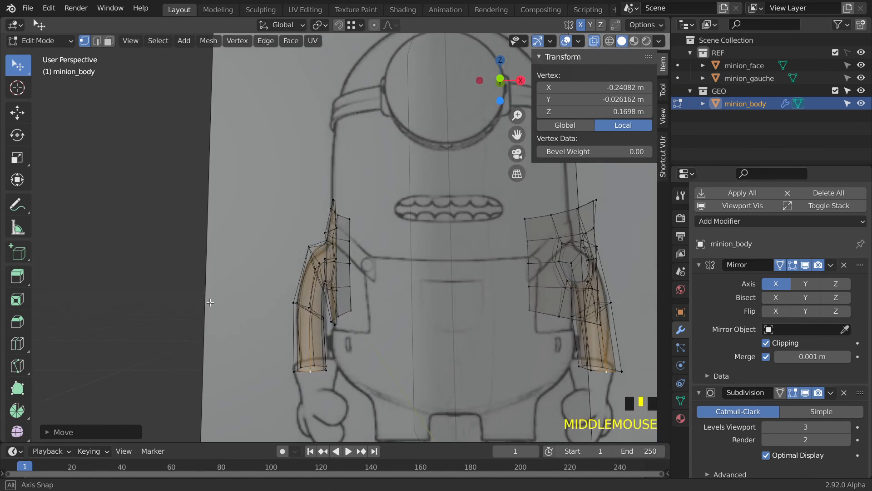
scroll(411, 223, down, 2)
scroll(411, 223, down, 1)
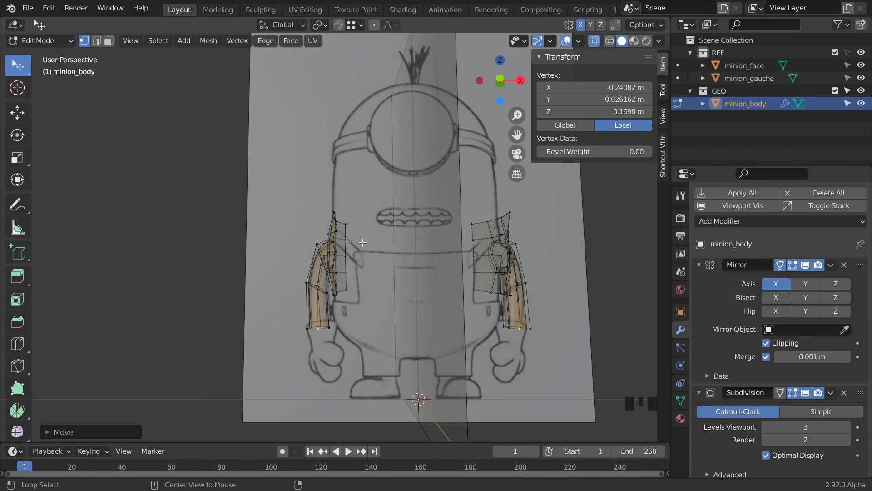
key(alt+h)
click(206, 223)
middle_drag(246, 228, 300, 242)
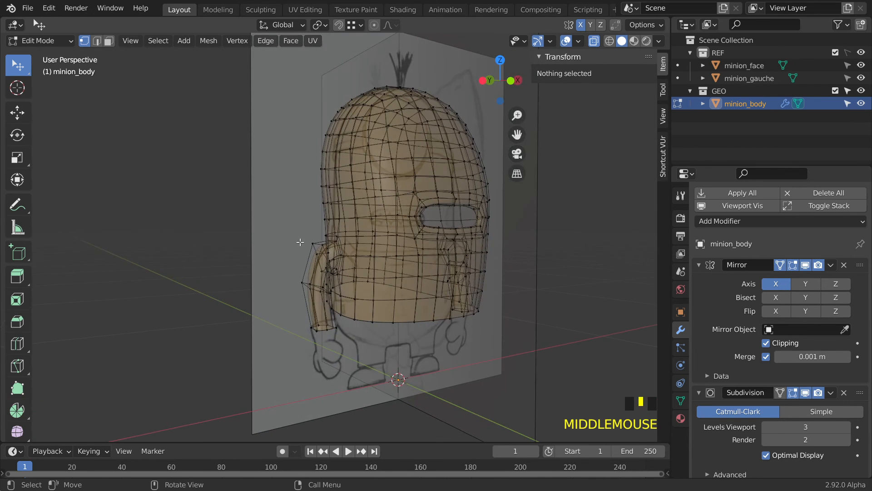
Step: Return to Object Mode, turn X-ray off and isolate the minion body in local view
key(Tab)
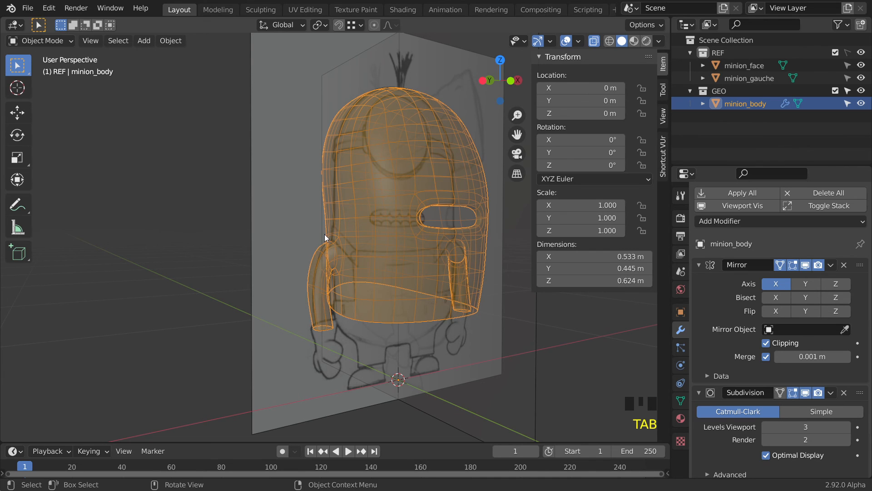
key(alt+z)
mouse_move(325, 234)
middle_down()
mouse_move(369, 211)
mouse_move(324, 207)
mouse_move(318, 218)
mouse_move(347, 192)
mouse_move(342, 201)
mouse_move(361, 208)
mouse_move(473, 214)
mouse_move(314, 228)
mouse_move(320, 202)
mouse_move(271, 188)
middle_up()
key(KP_Divide)
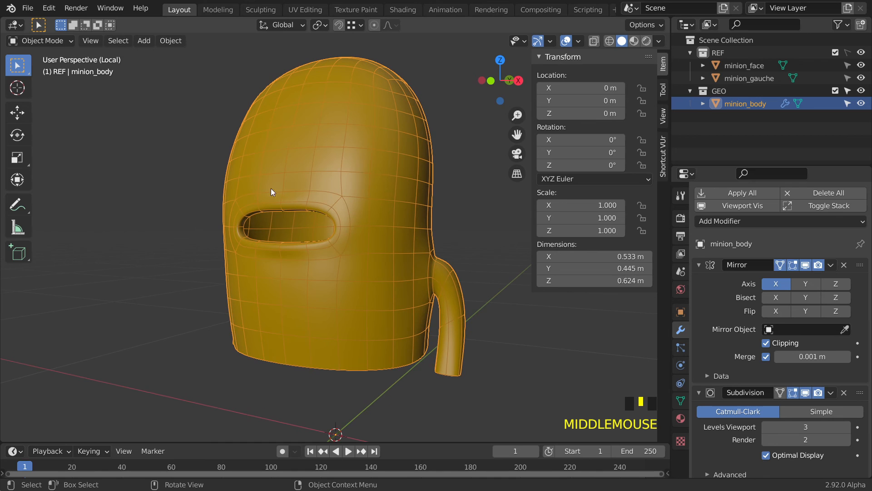
Step: Switch the body to Sculpt Mode and pull its outer silhouette gently into shape with the Grab brush from several angles
click(58, 40)
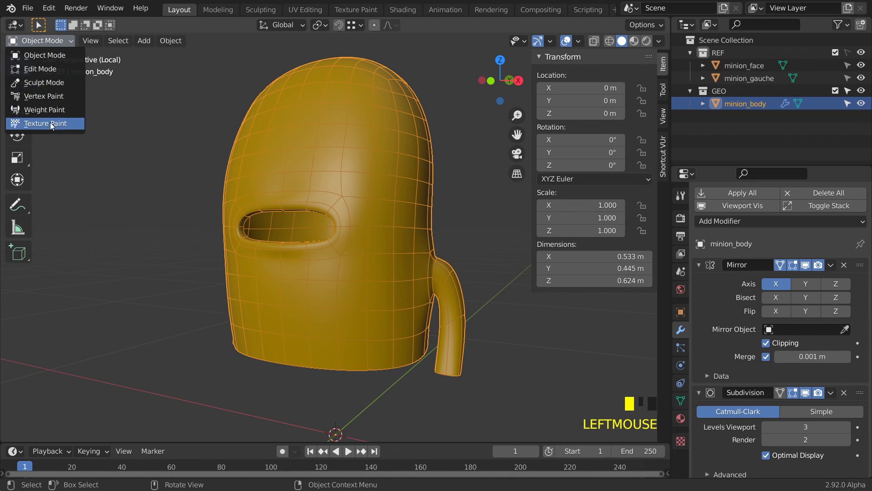
click(56, 82)
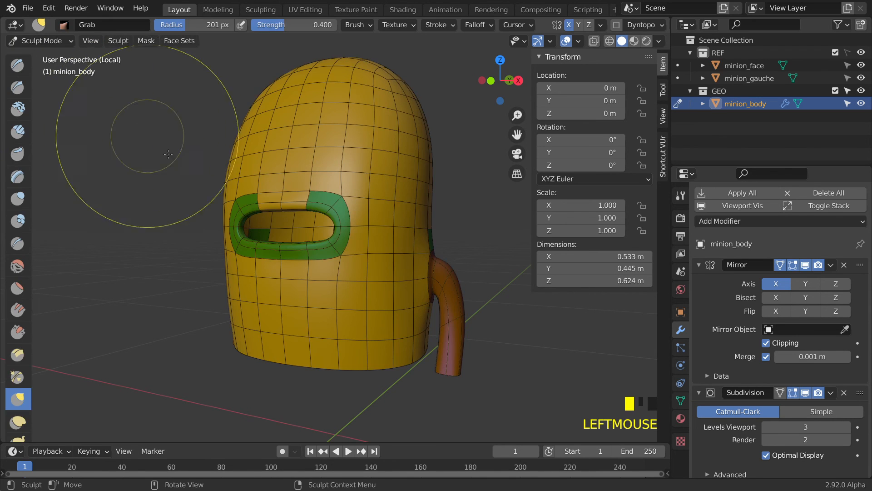
click(236, 184)
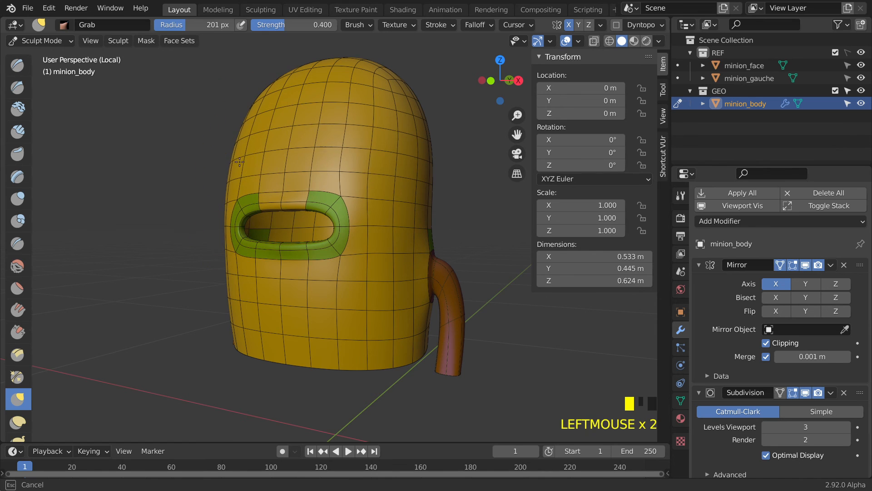
middle_drag(236, 184, 424, 207)
mouse_move(421, 218)
mouse_down()
mouse_move(418, 228)
mouse_move(434, 204)
mouse_up()
middle_drag(434, 204, 272, 222)
middle_drag(234, 251, 351, 253)
scroll(290, 273, up, 2)
mouse_move(240, 231)
mouse_down()
mouse_move(250, 237)
mouse_move(243, 233)
mouse_up()
middle_drag(243, 233, 190, 291)
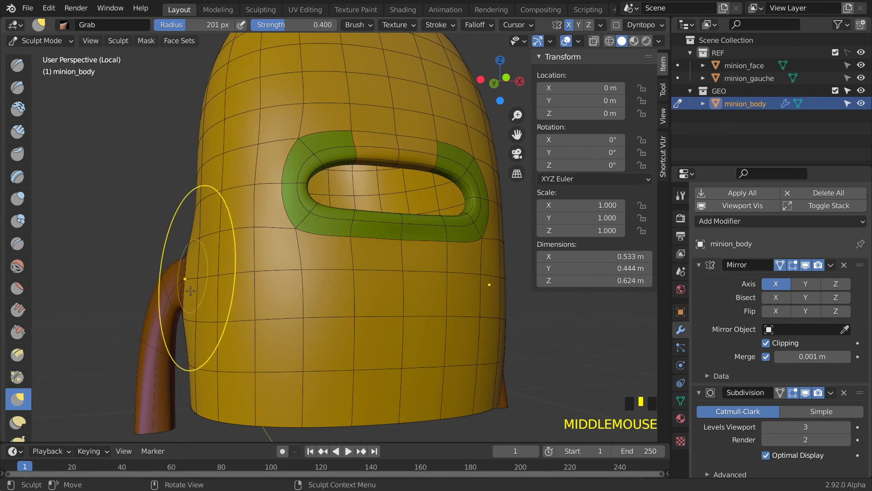
Step: With the Grab brush, even out the body's side contour above, around and below the shoulder
mouse_move(184, 289)
mouse_down()
mouse_move(195, 320)
mouse_move(205, 313)
mouse_up()
drag(200, 254, 200, 243)
drag(201, 243, 199, 242)
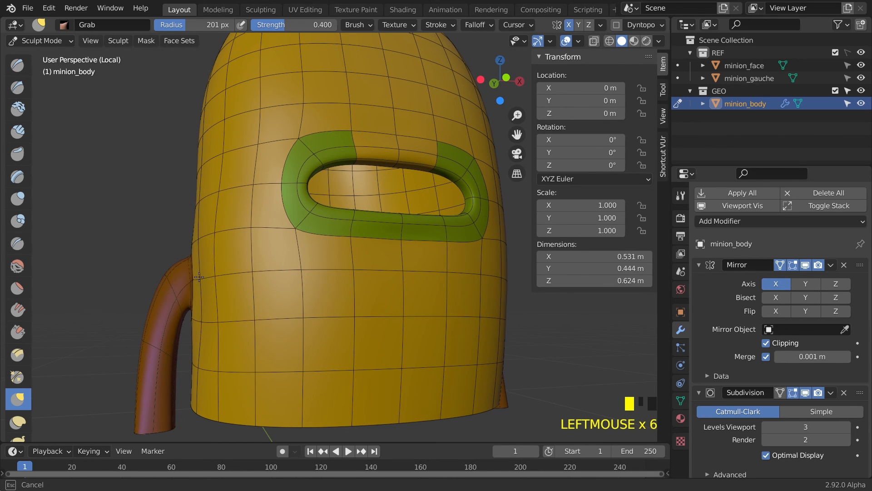
drag(200, 328, 194, 326)
drag(198, 189, 199, 188)
mouse_move(199, 188)
middle_down()
mouse_move(345, 205)
mouse_move(372, 218)
mouse_move(400, 313)
mouse_move(299, 290)
mouse_move(254, 295)
middle_up()
scroll(409, 327, down, 2)
click(434, 315)
click(434, 316)
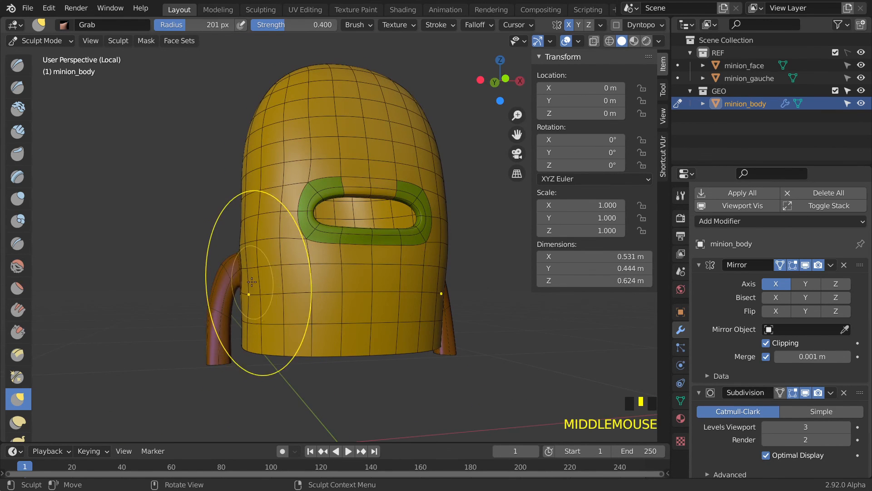
Step: Undo the quick smoothing stroke by the armpit, then smooth the body's side and lower part with the Smooth brush
shift+drag(253, 293, 252, 295)
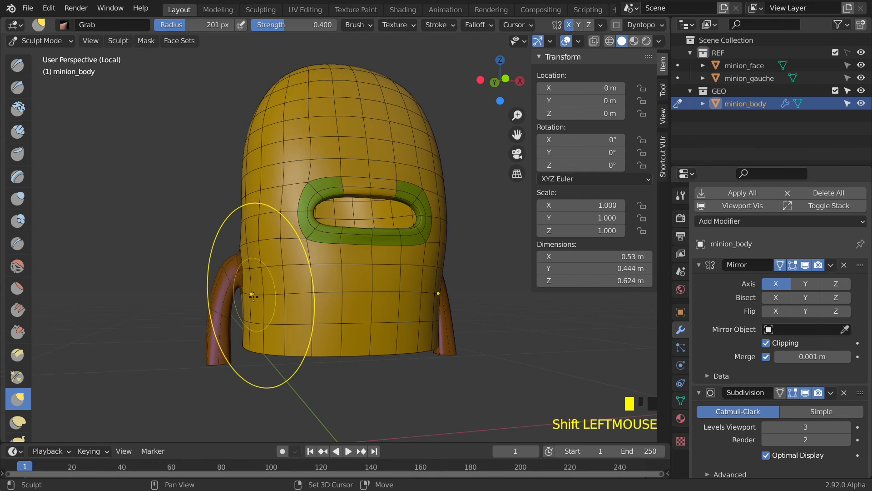
key(ctrl+z)
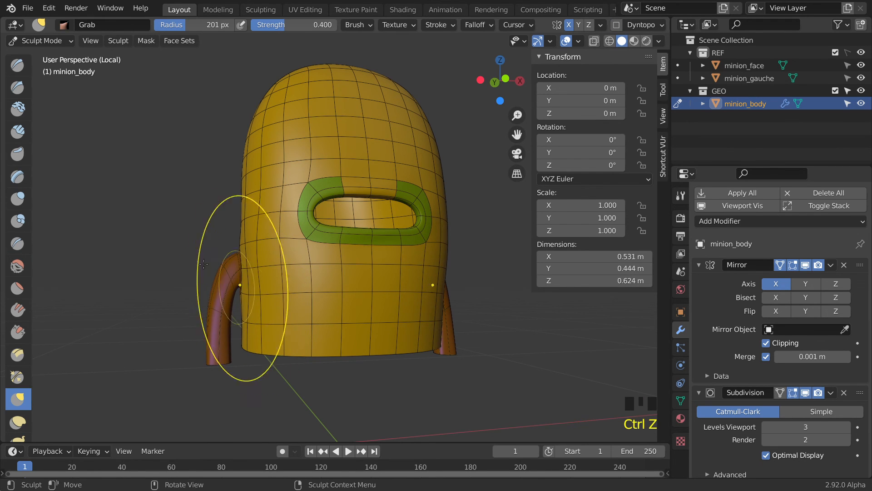
click(19, 266)
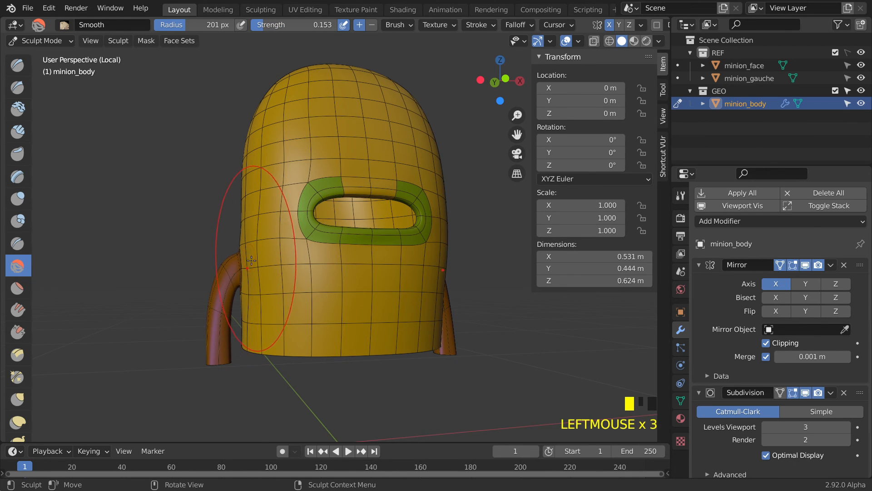
drag(256, 289, 283, 251)
mouse_move(266, 200)
mouse_down()
mouse_move(272, 250)
mouse_move(264, 155)
mouse_move(272, 359)
mouse_up()
mouse_move(273, 358)
middle_down()
mouse_move(341, 335)
mouse_move(353, 374)
middle_up()
drag(353, 373, 384, 366)
Step: Smooth the top of the head and the remaining uneven areas of the body with the Smooth brush
middle_drag(406, 354, 490, 319)
drag(351, 105, 366, 132)
drag(366, 118, 363, 130)
middle_drag(336, 238, 324, 273)
click(324, 274)
click(324, 275)
middle_drag(286, 230, 327, 229)
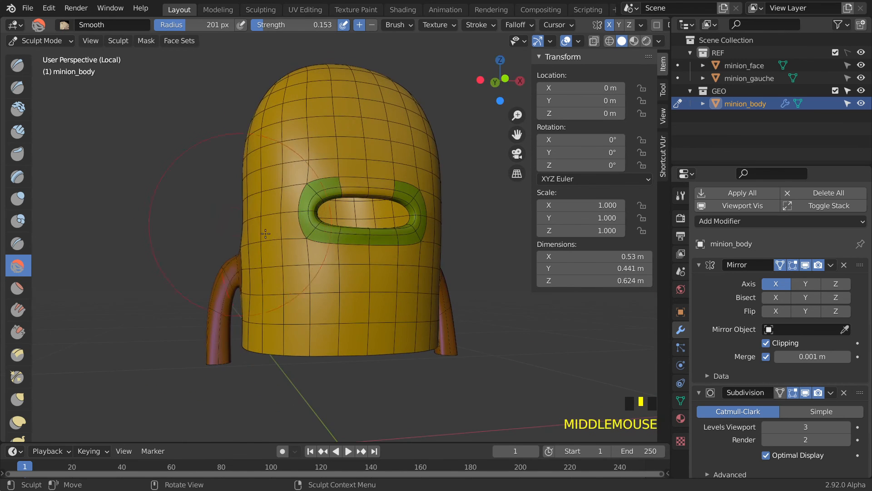
Step: Leave sculpting and return the minion body to Object Mode
click(45, 41)
click(48, 51)
middle_drag(377, 198, 469, 264)
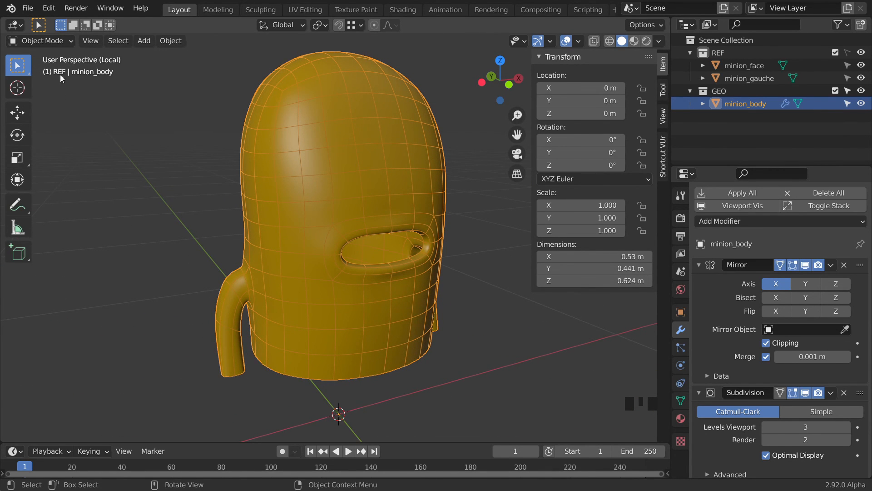
click(44, 40)
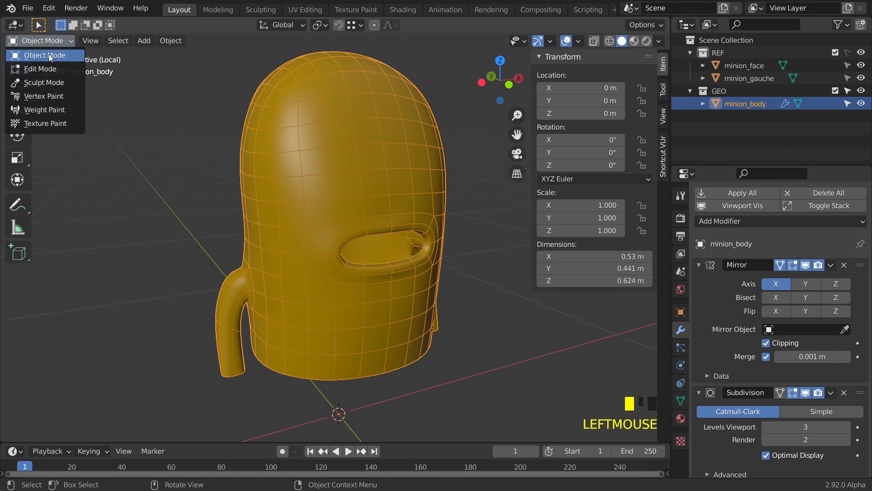